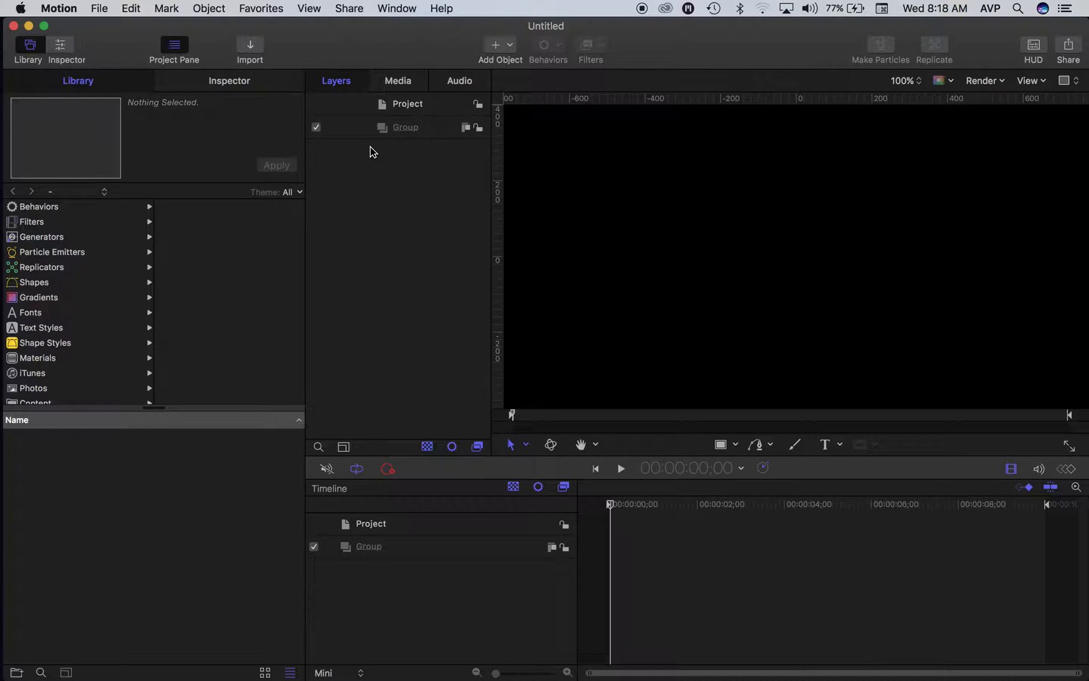
# Step: Fit the whole canvas in the view and switch the empty Group from 2D to 3D
pyautogui.click(408, 128)
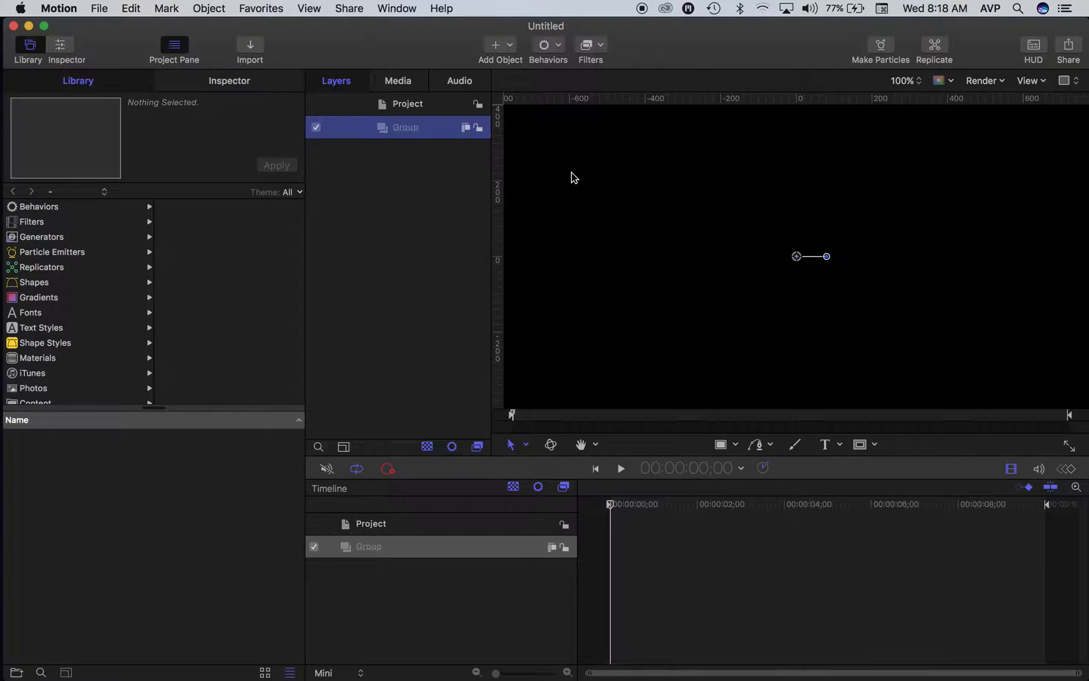
pyautogui.click(582, 225)
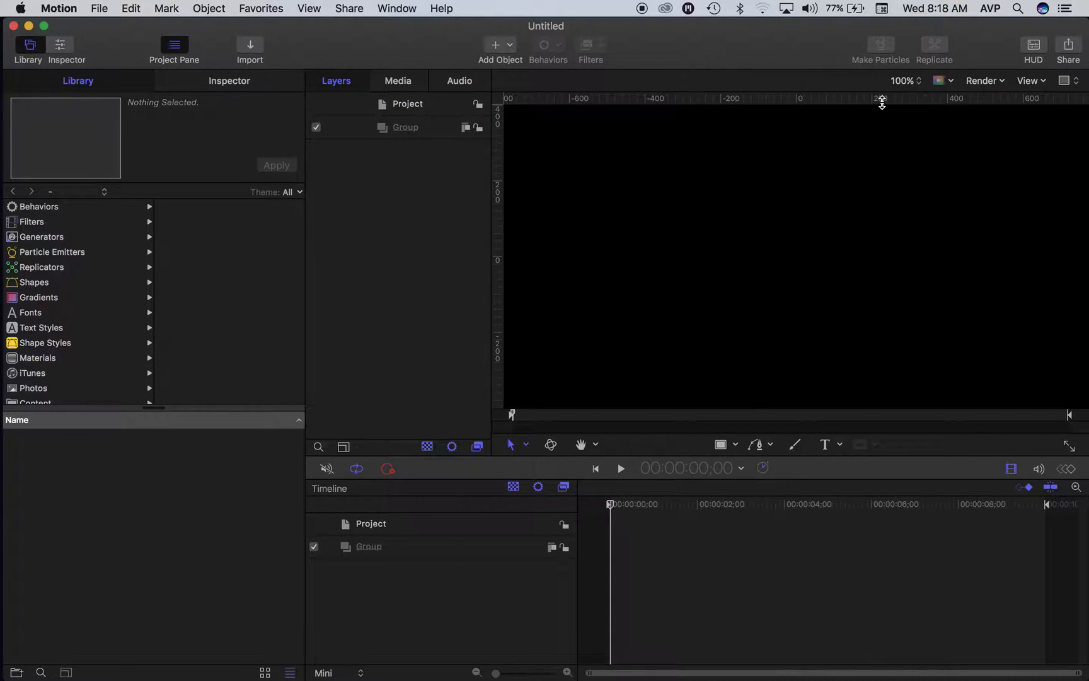
pyautogui.click(916, 82)
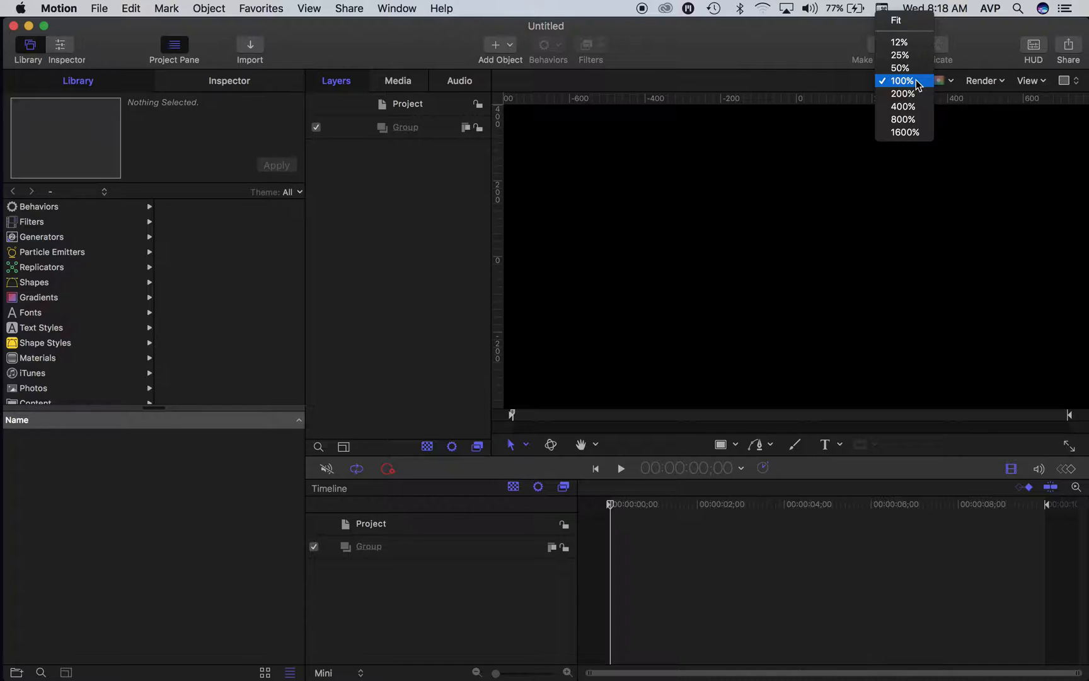
pyautogui.click(914, 22)
pyautogui.click(421, 127)
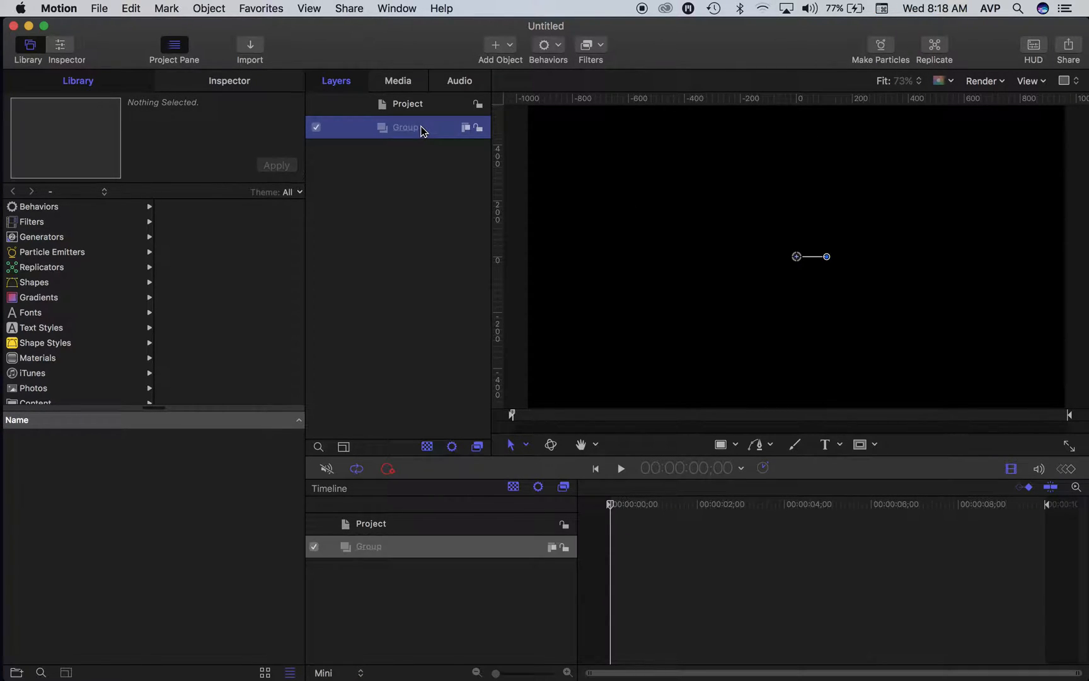
pyautogui.click(465, 129)
# Step: Add a text object reading "TEXT LINE 001" in the upper middle of the canvas
pyautogui.press('t')
pyautogui.click(281, 304)
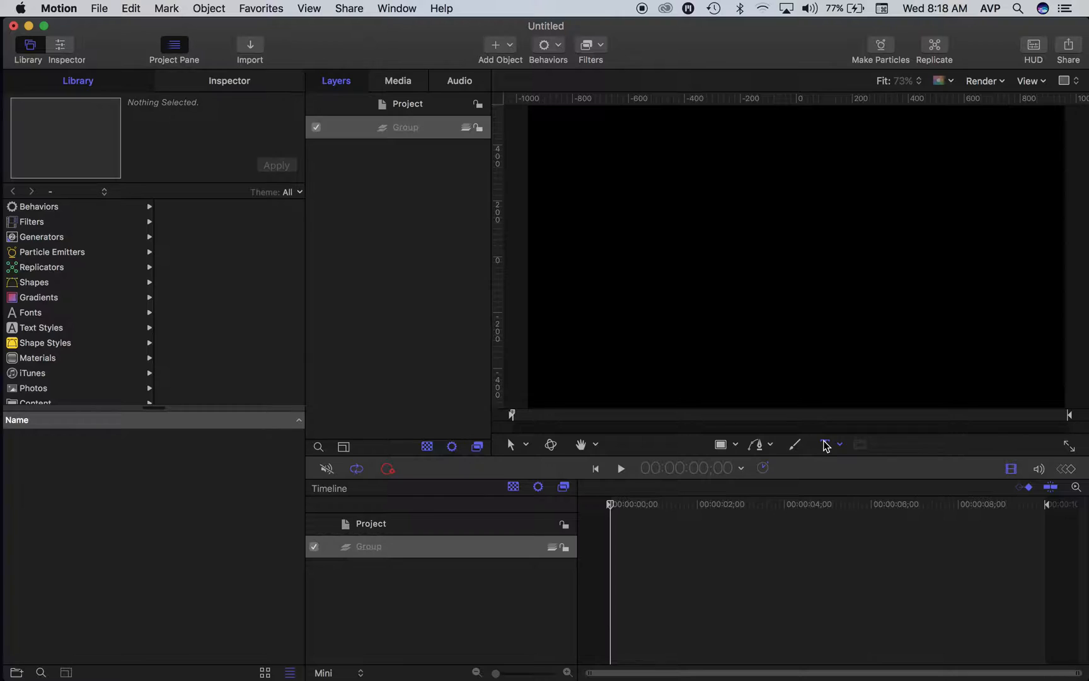
pyautogui.click(706, 223)
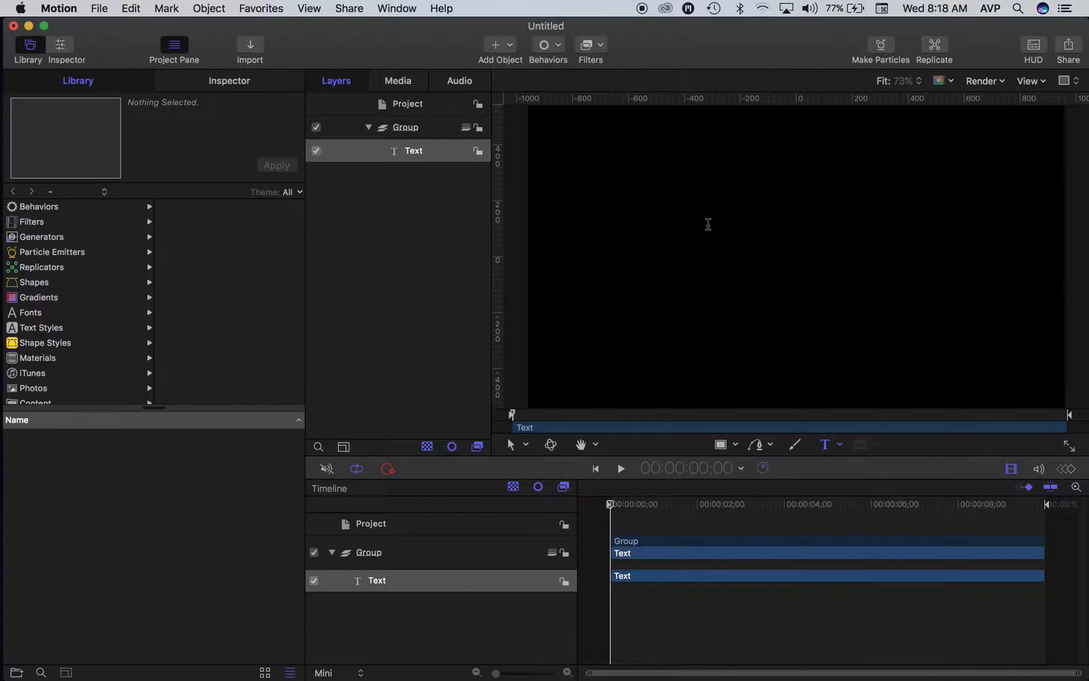
pyautogui.write('TEXT LIN')
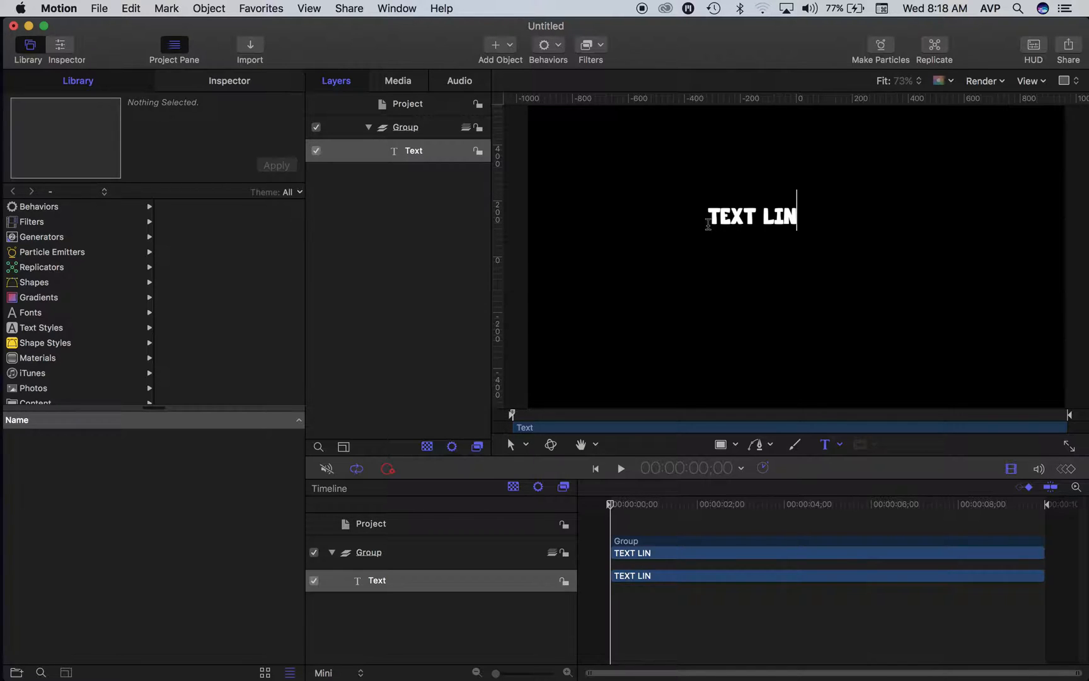
pyautogui.write('E 001')
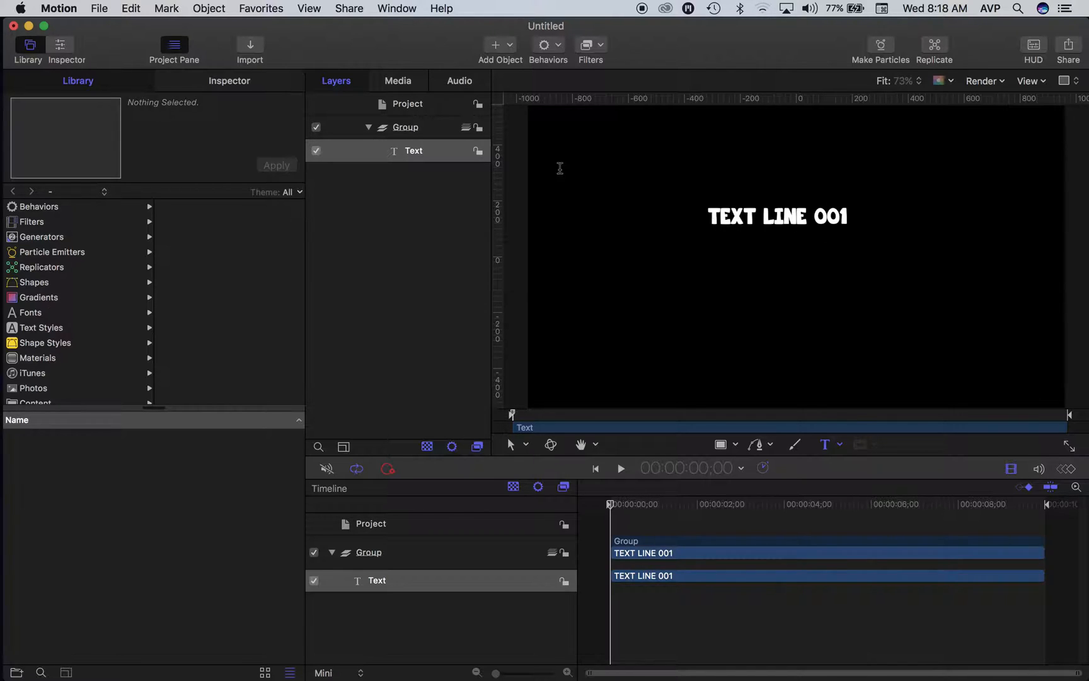
pyautogui.click(396, 128)
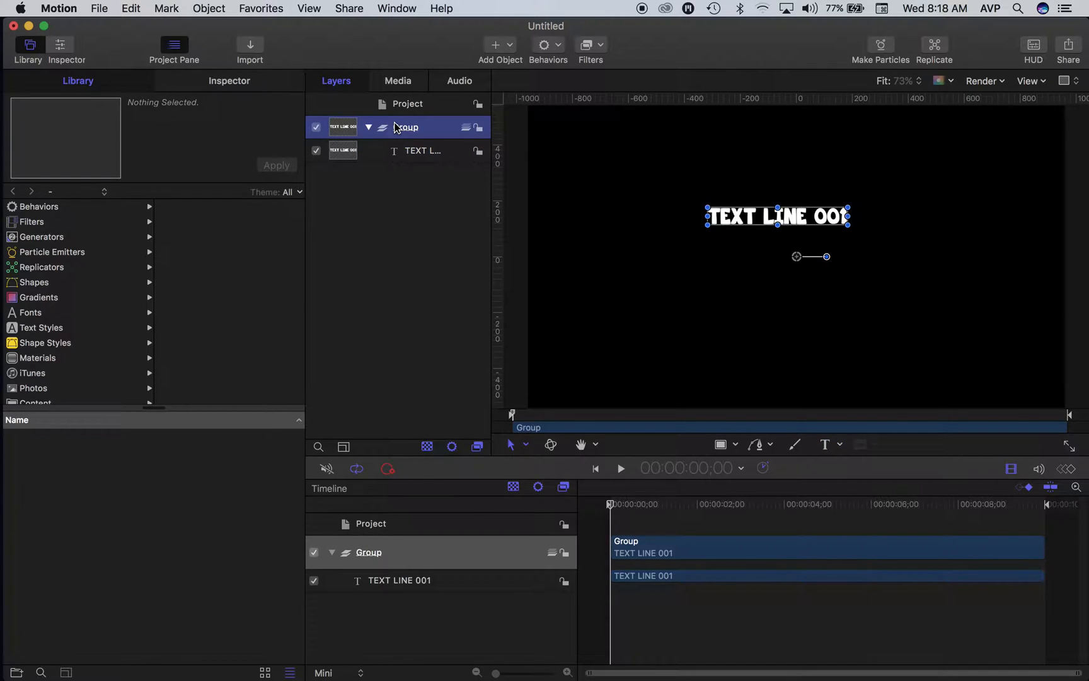
# Step: Add a second text object reading "TEXT LINE 002" below the first line in the same group
pyautogui.click(414, 150)
pyautogui.click(823, 445)
pyautogui.click(686, 305)
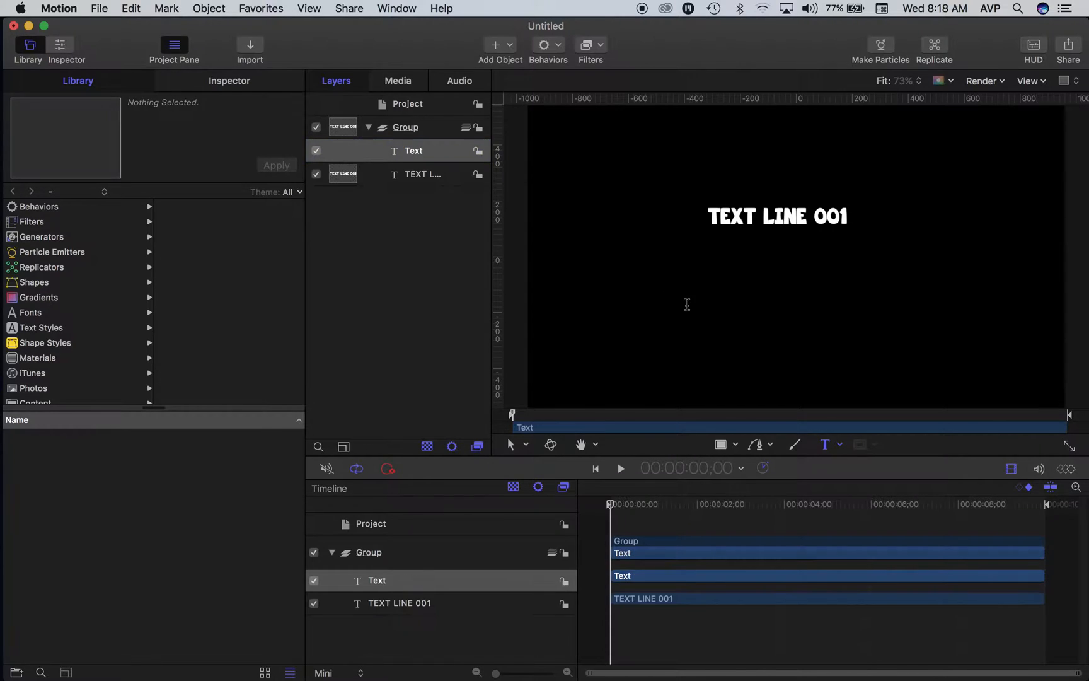
pyautogui.write('TEXST')
pyautogui.press('BackSpace')
pyautogui.press('BackSpace')
pyautogui.write('T LINE ')
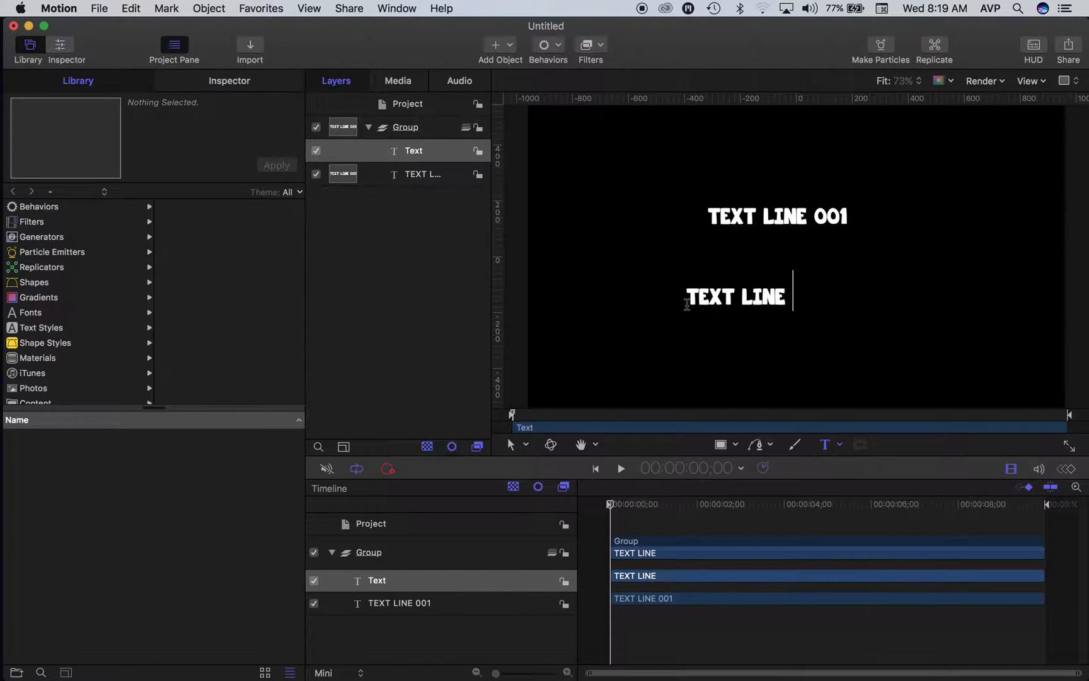
pyautogui.write('002')
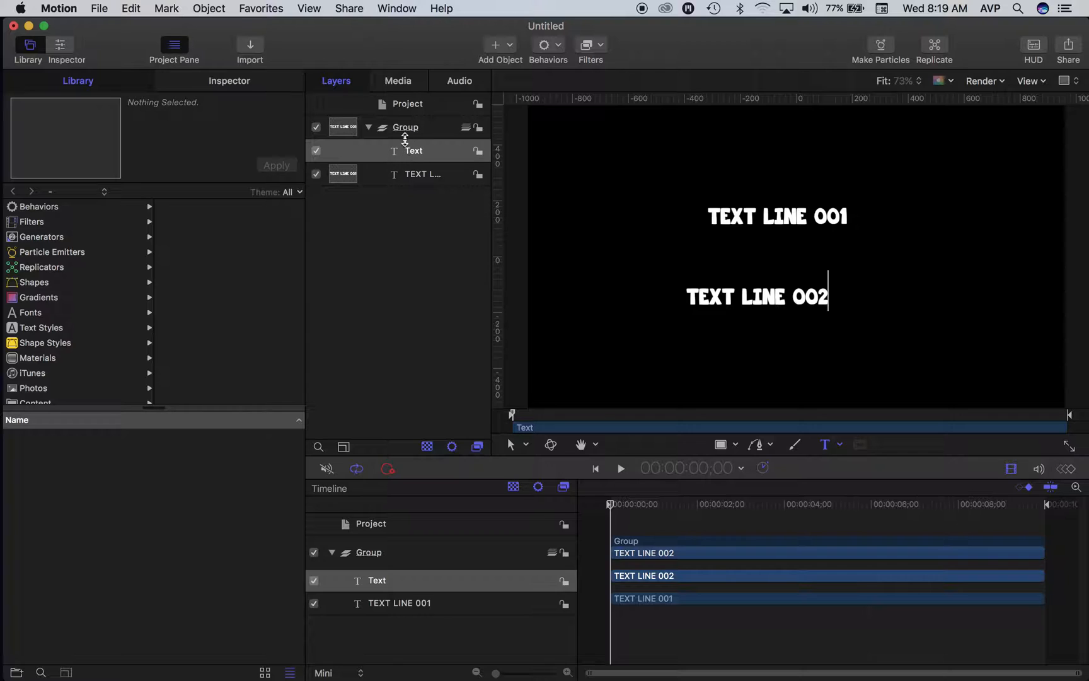
pyautogui.click(405, 127)
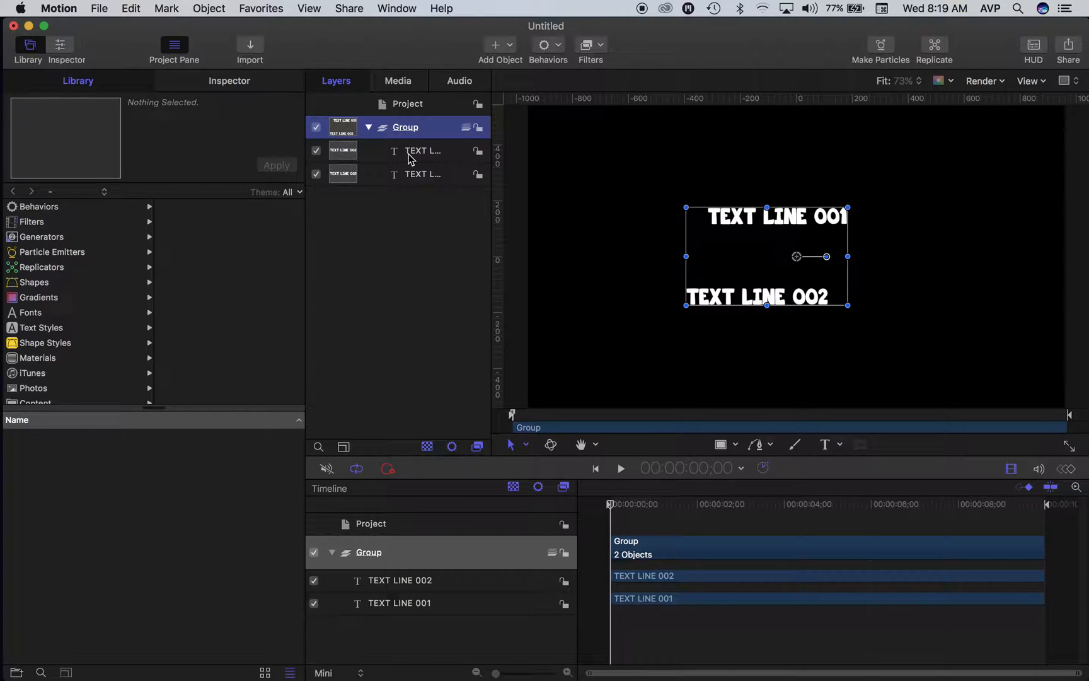
# Step: Add a third text object reading "TEXT LINE 003" below the second line in the same group
pyautogui.click(823, 445)
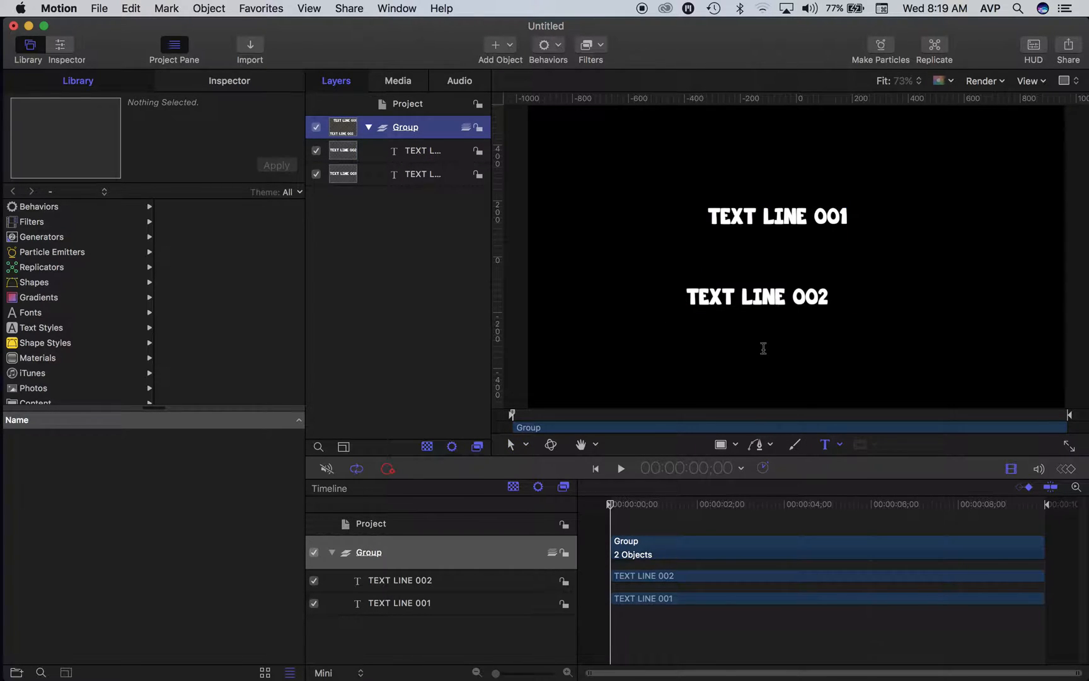
pyautogui.click(741, 341)
pyautogui.write('TEXT L')
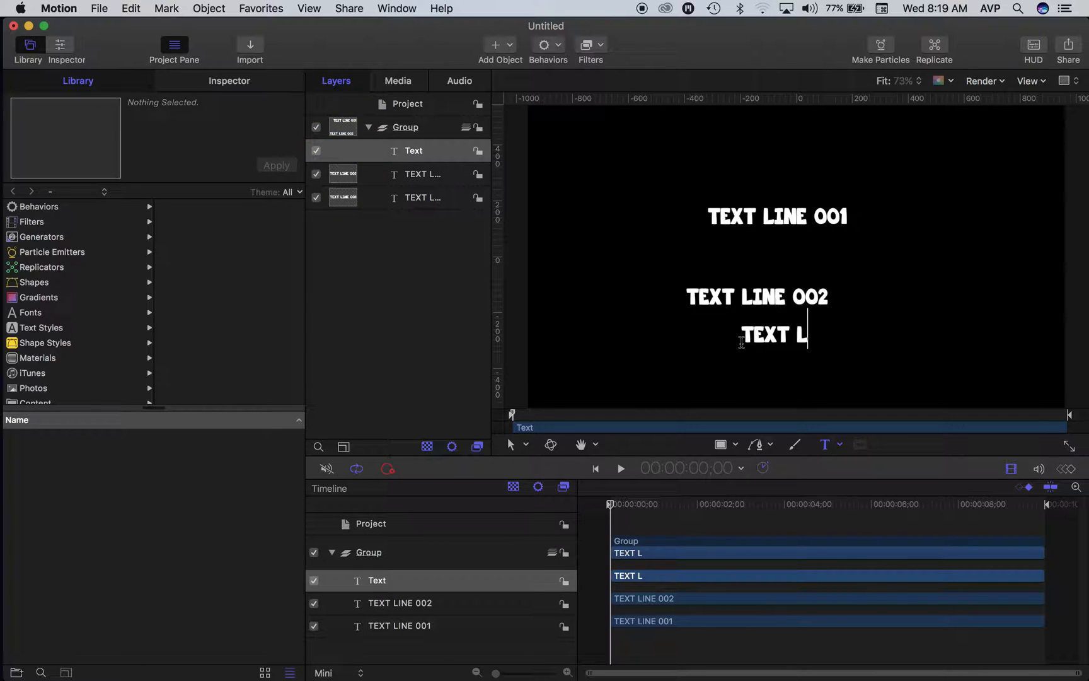
pyautogui.write('INE 003')
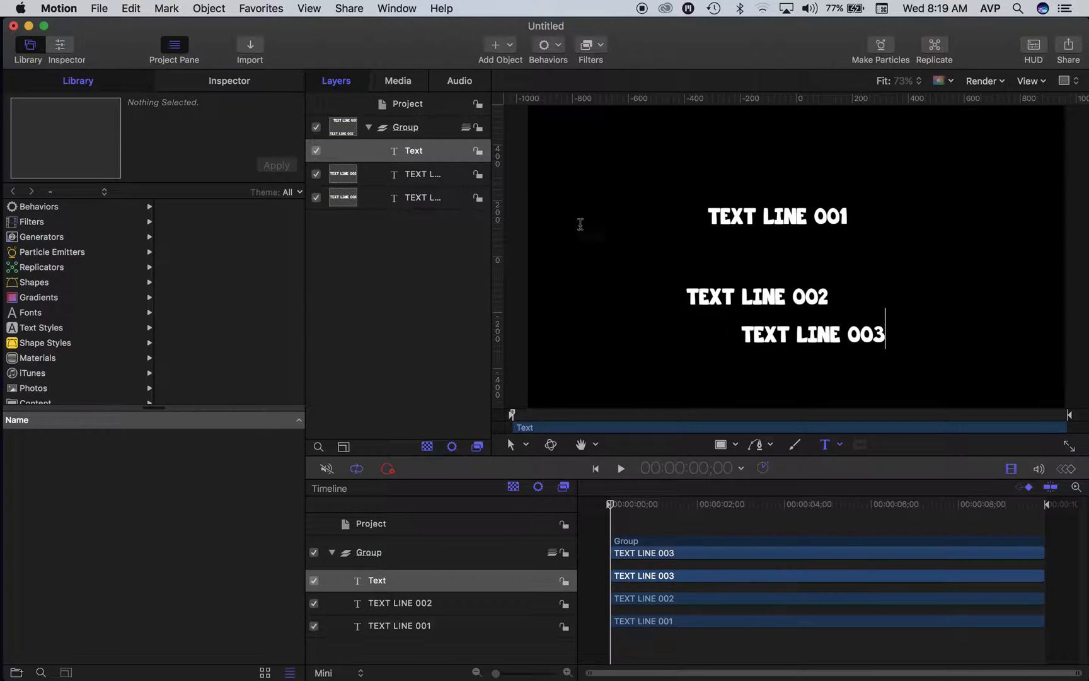
pyautogui.click(403, 129)
pyautogui.click(434, 158)
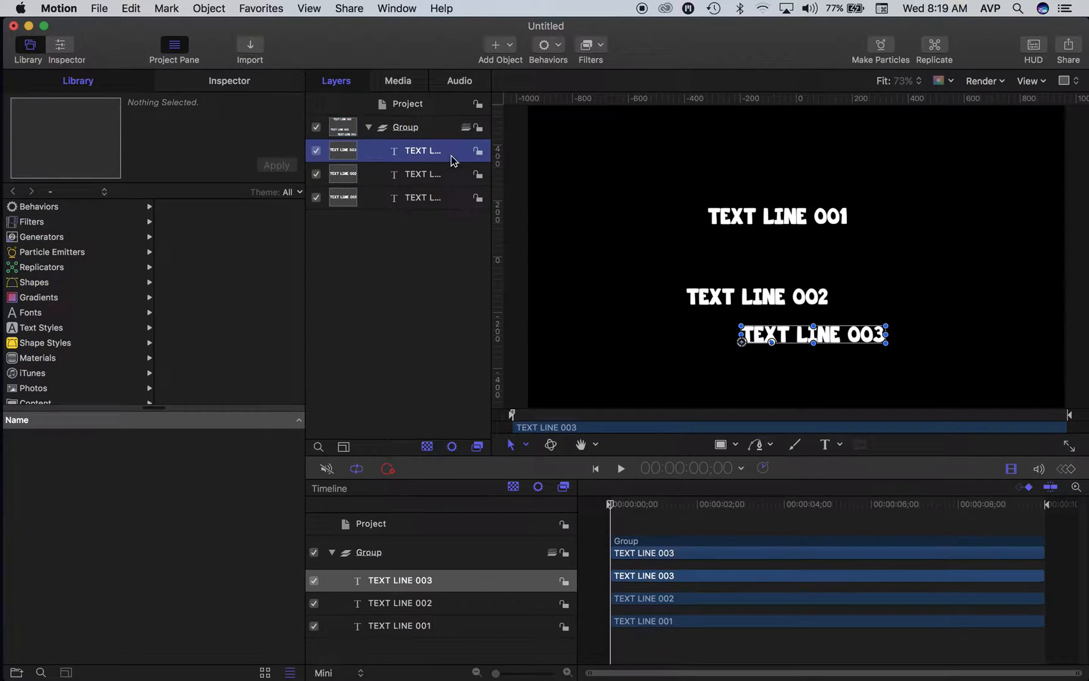
# Step: Reposition the three text lines on the canvas as a closely spaced, left-aligned stack in order from 001 to 003
pyautogui.click(772, 231)
pyautogui.click(774, 220)
pyautogui.moveTo(788, 222); pyautogui.dragTo(814, 220)
pyautogui.moveTo(796, 307); pyautogui.dragTo(844, 251)
pyautogui.moveTo(826, 341); pyautogui.dragTo(818, 276)
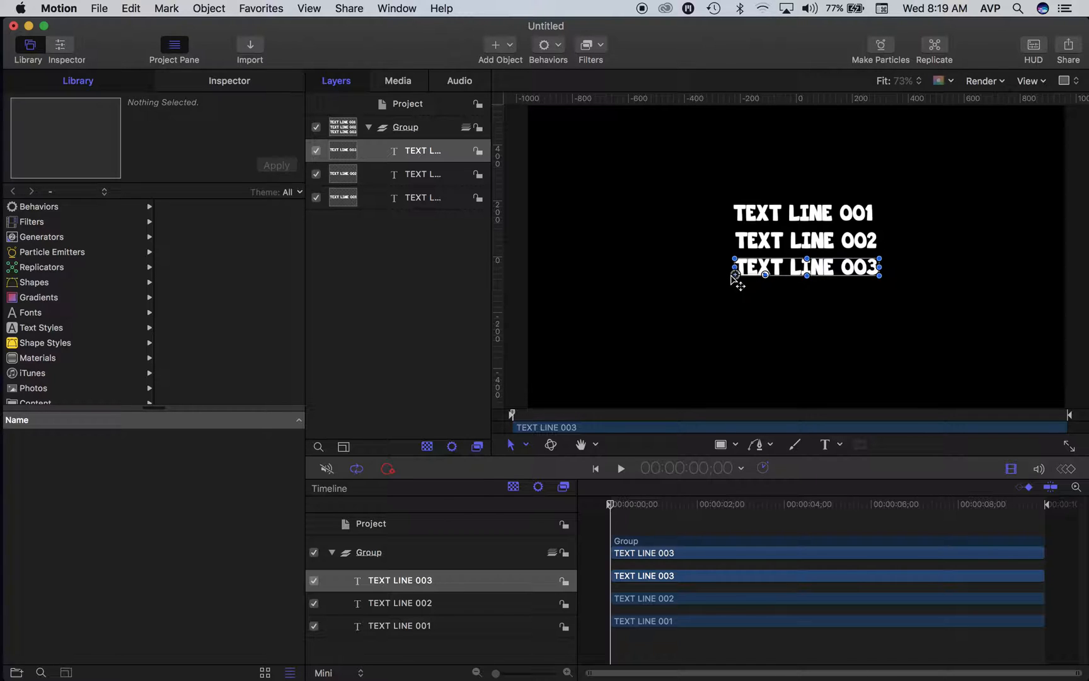
# Step: Expand the separate X, Y and Z rotation values of TEXT LINE 003 and try adjusting its Y rotation
pyautogui.click(214, 80)
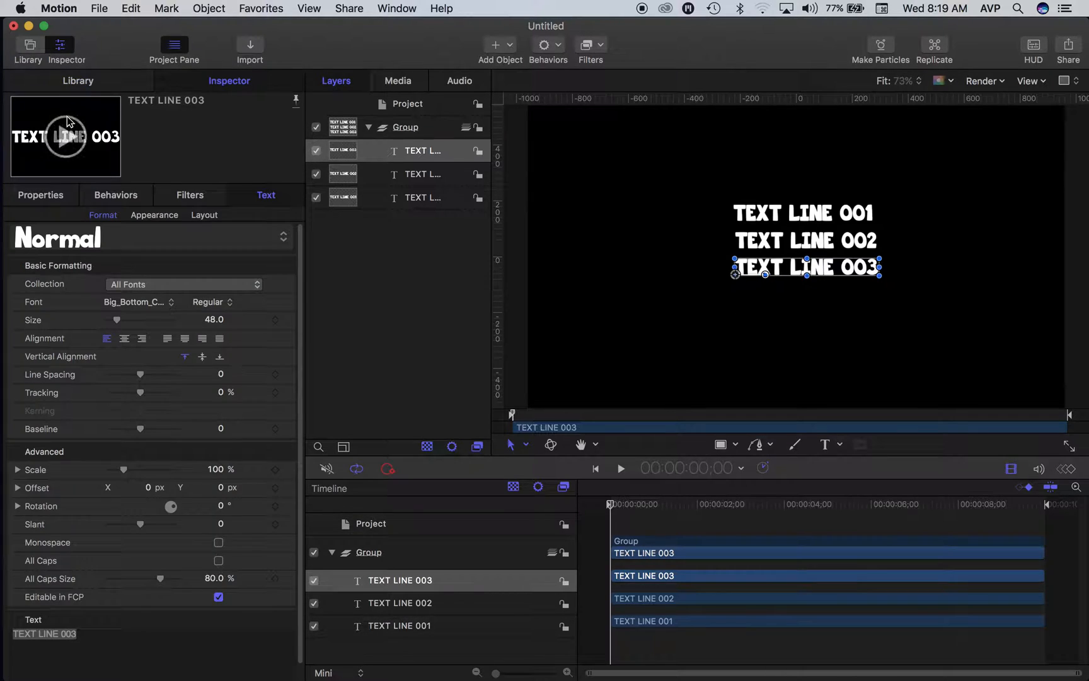
pyautogui.click(43, 196)
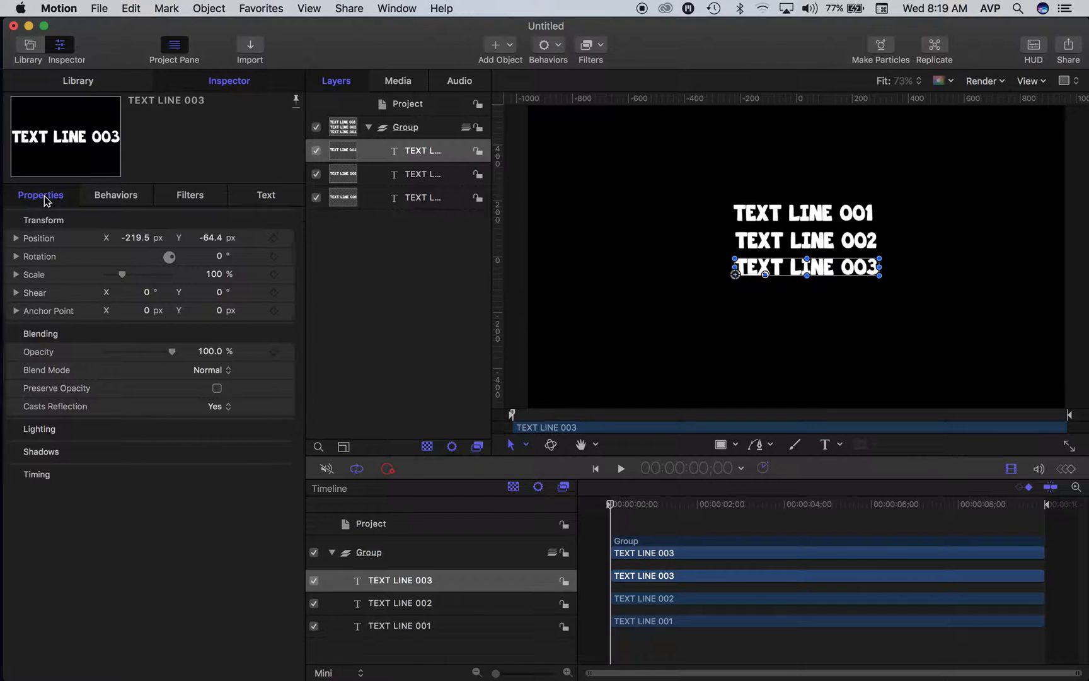
pyautogui.click(17, 255)
pyautogui.moveTo(220, 292)
pyautogui.mouseDown()
pyautogui.moveTo(236, 291)
pyautogui.moveTo(209, 292)
pyautogui.moveTo(220, 291)
pyautogui.mouseUp()
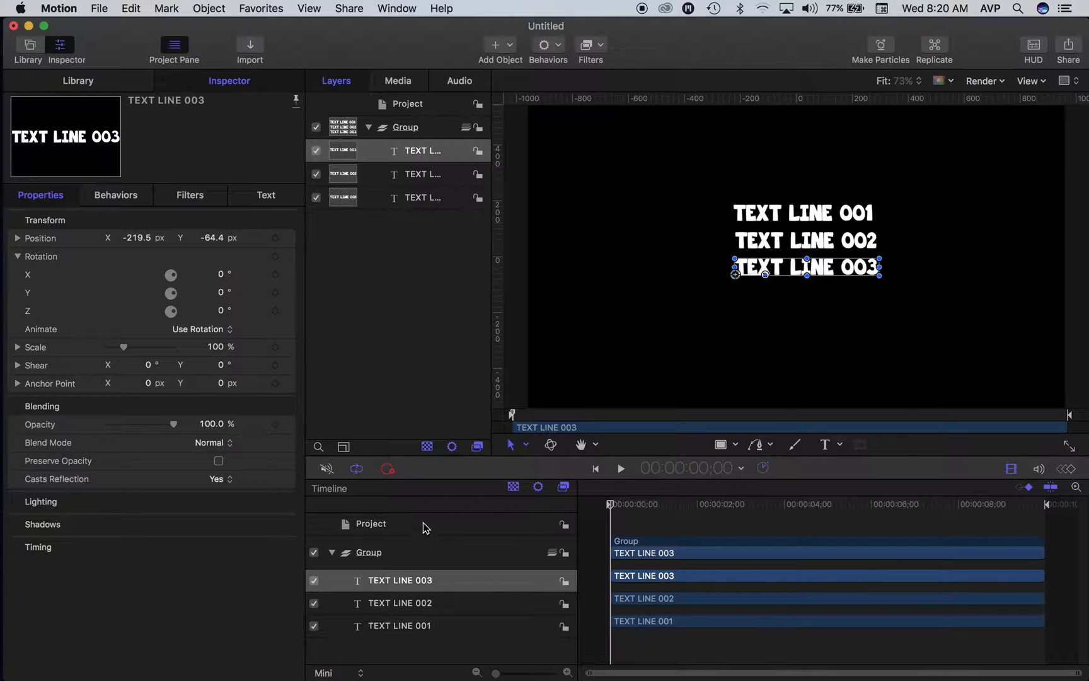
# Step: Move the anchor point of TEXT LINE 003 to the text's centre, at about X 261, Y 29 px
pyautogui.click(514, 447)
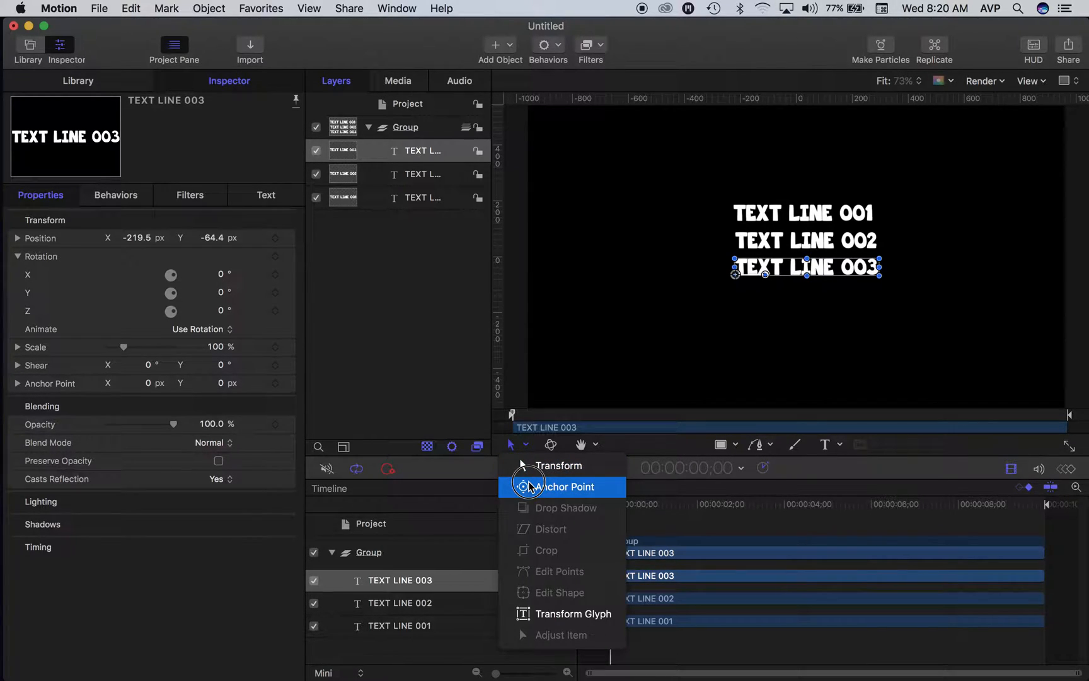
pyautogui.click(529, 487)
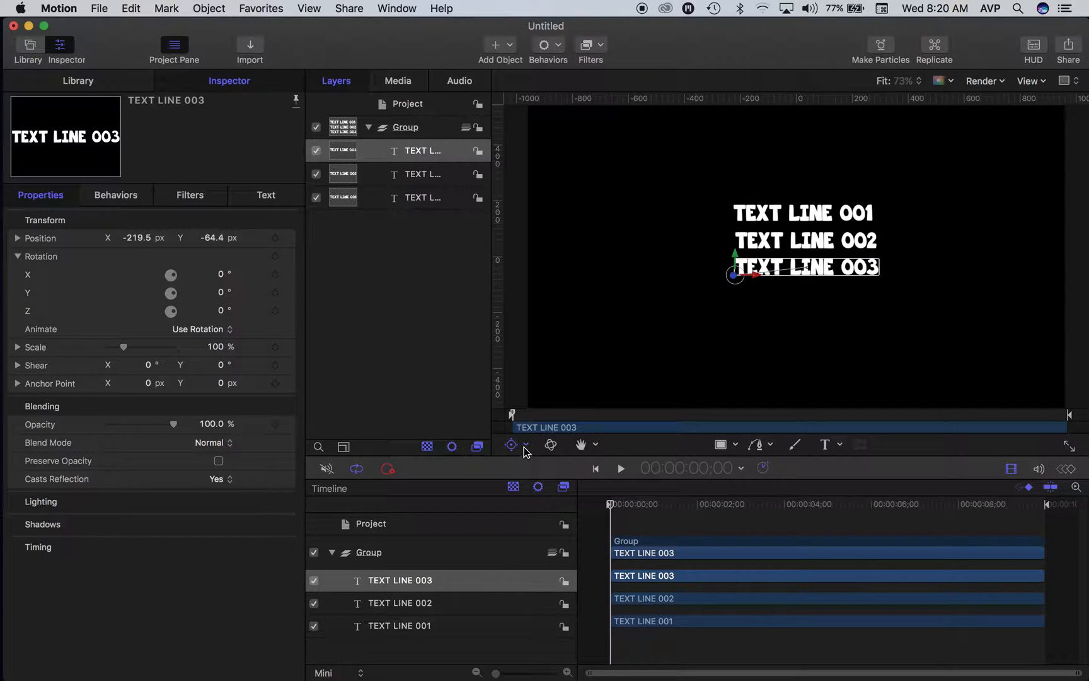
pyautogui.moveTo(756, 276); pyautogui.dragTo(809, 249)
# Step: Move the anchor point of TEXT LINE 002 to the text's centre, at about X 257, Y 27 px
pyautogui.click(838, 241)
pyautogui.click(815, 240)
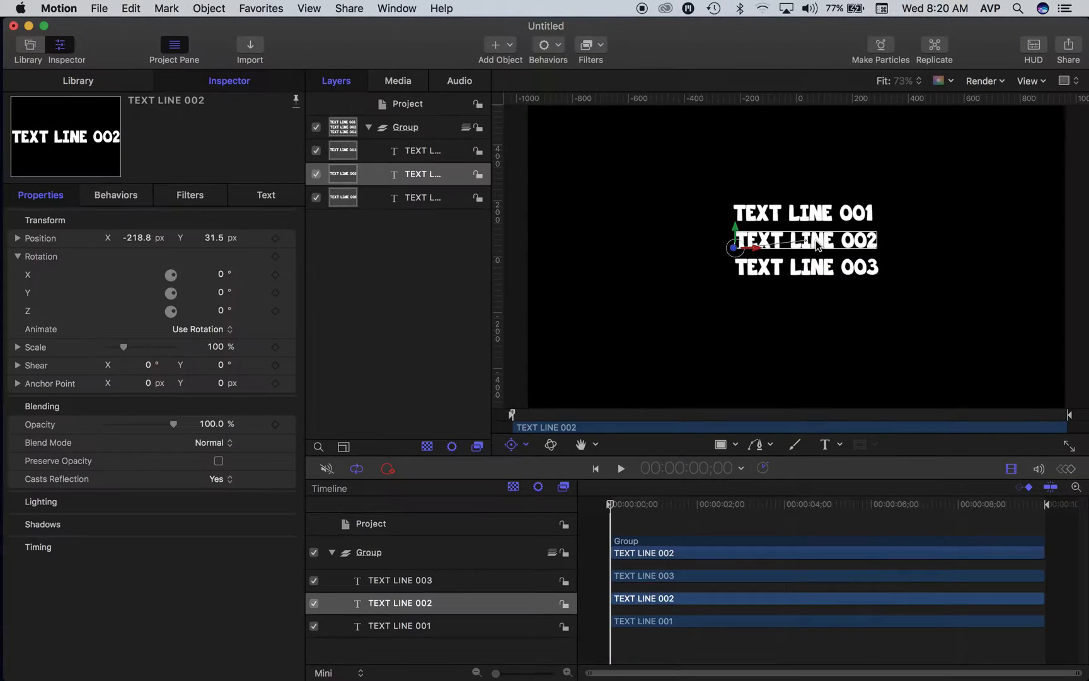
pyautogui.moveTo(735, 248); pyautogui.dragTo(810, 216)
# Step: Move the anchor point of TEXT LINE 001 to its centre, about X 247, Y 18 px, and return to the Transform tool
pyautogui.click(835, 222)
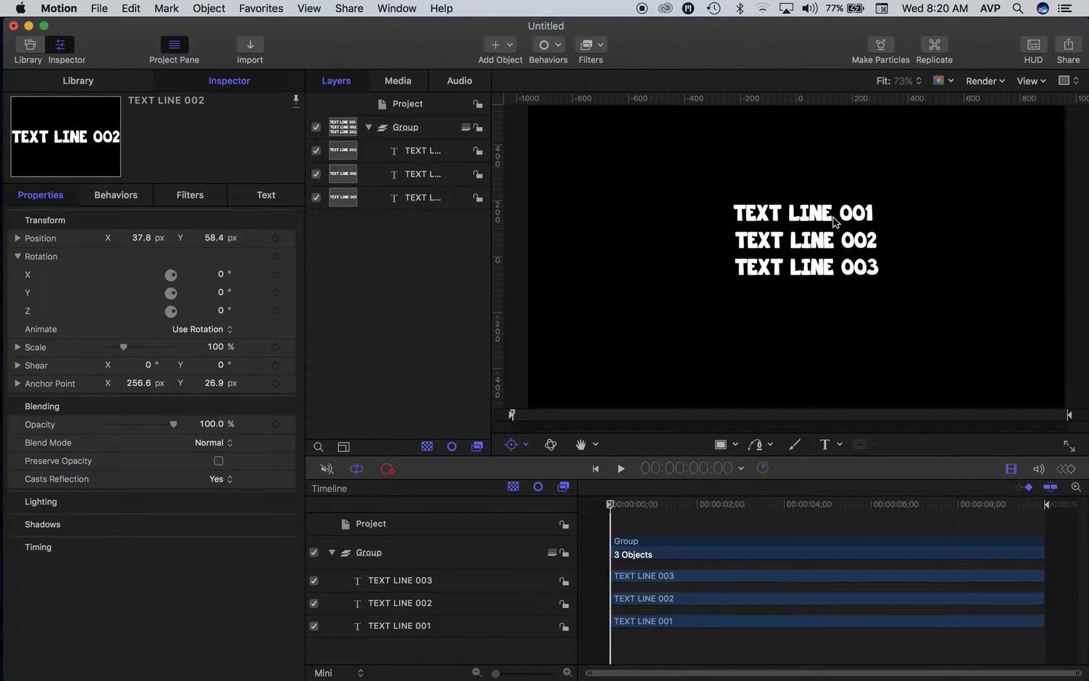
pyautogui.click(733, 212)
pyautogui.moveTo(757, 227); pyautogui.dragTo(805, 197)
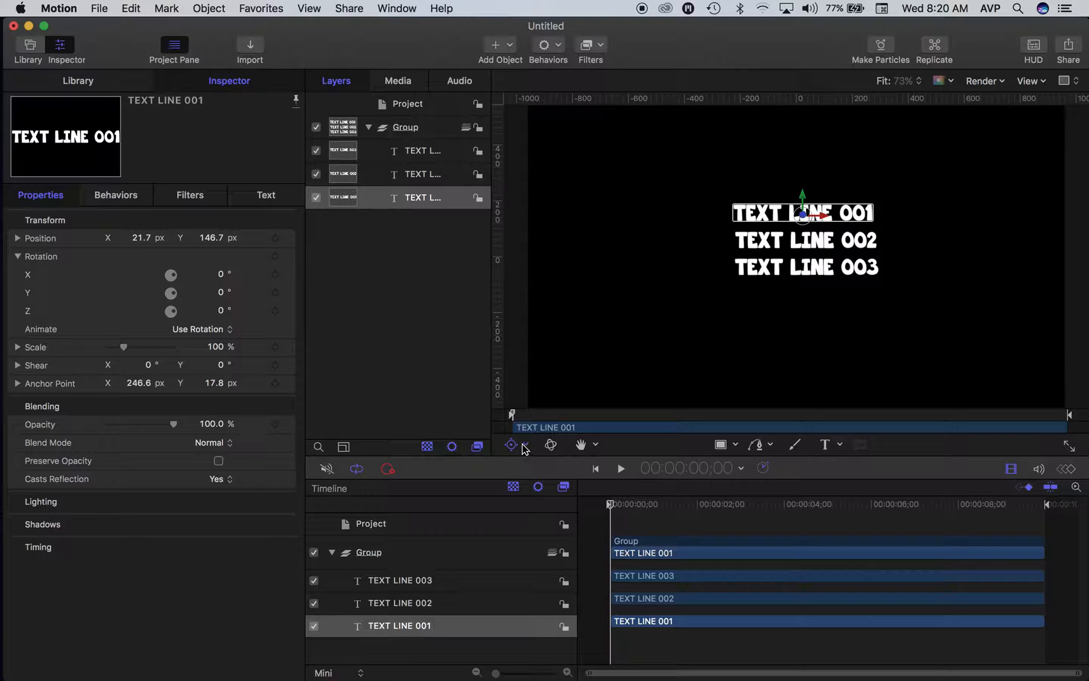
pyautogui.click(523, 445)
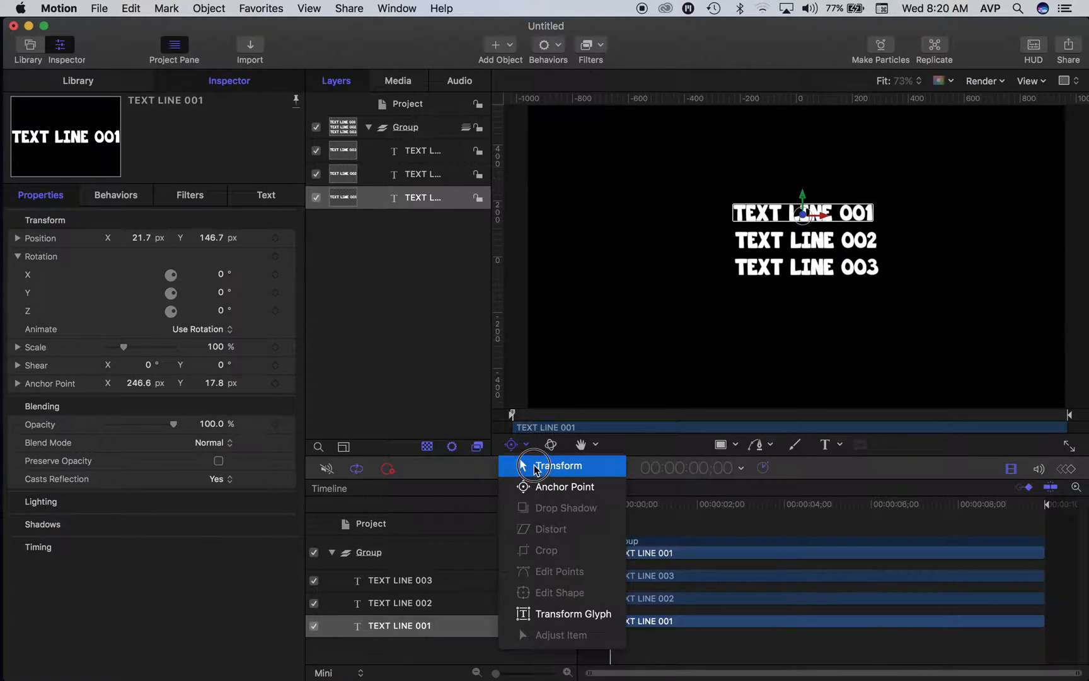
pyautogui.click(535, 467)
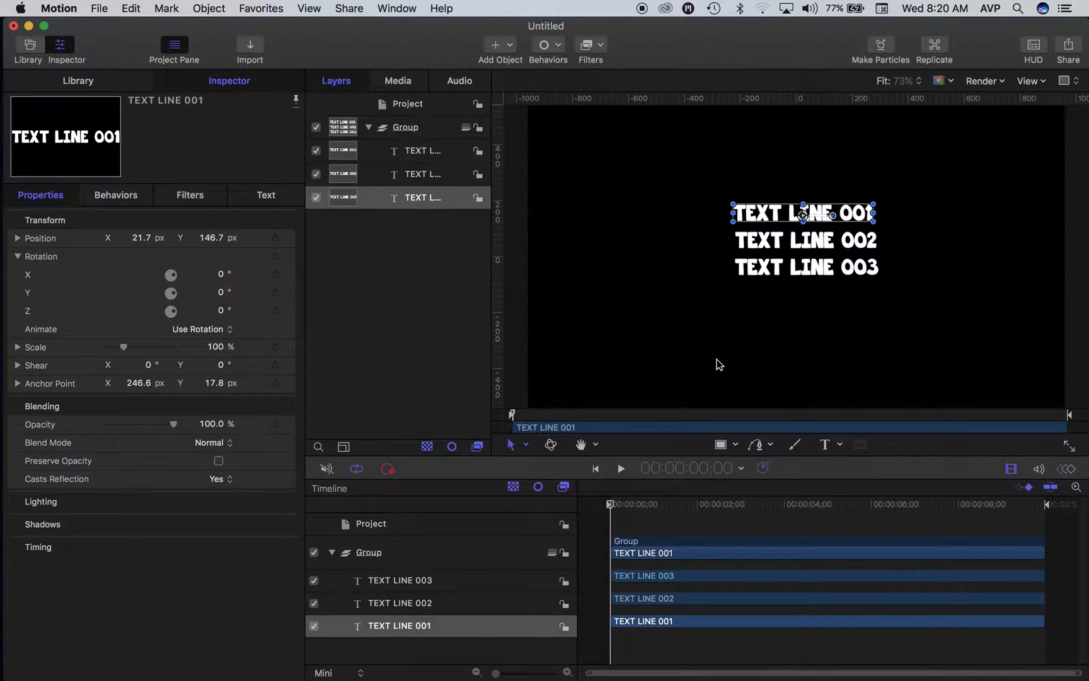
# Step: Set the Y rotation of TEXT LINE 001 to 65°
pyautogui.moveTo(222, 295)
pyautogui.mouseDown()
pyautogui.moveTo(265, 293)
pyautogui.moveTo(183, 293)
pyautogui.moveTo(216, 292)
pyautogui.mouseUp()
pyautogui.click(214, 292)
pyautogui.write('65')
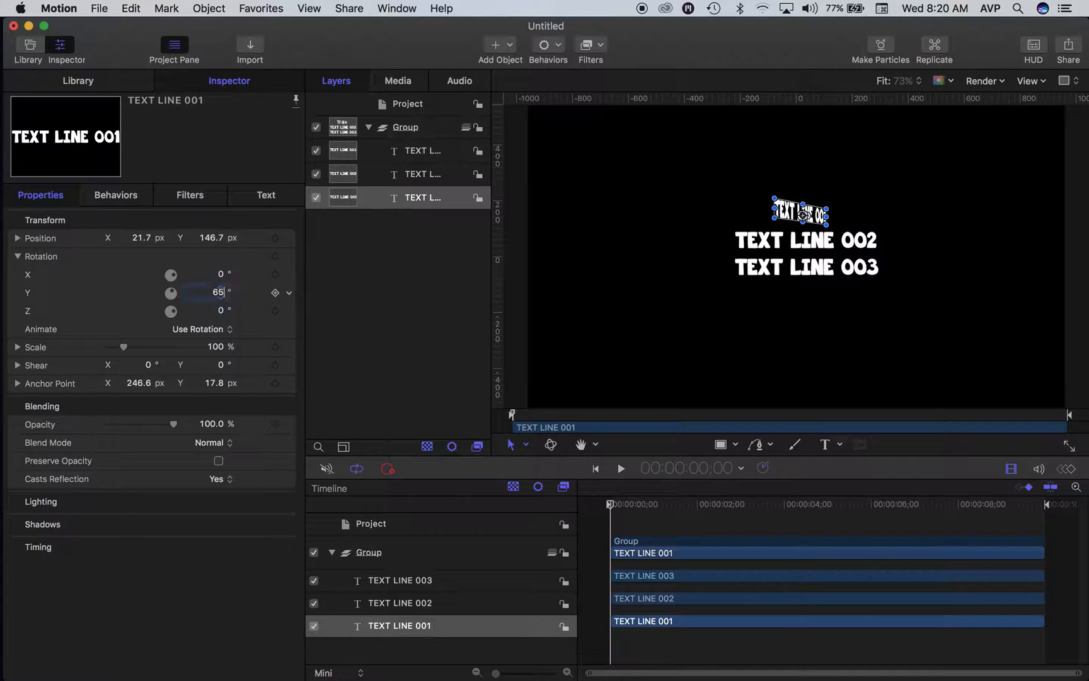
pyautogui.press('Return')
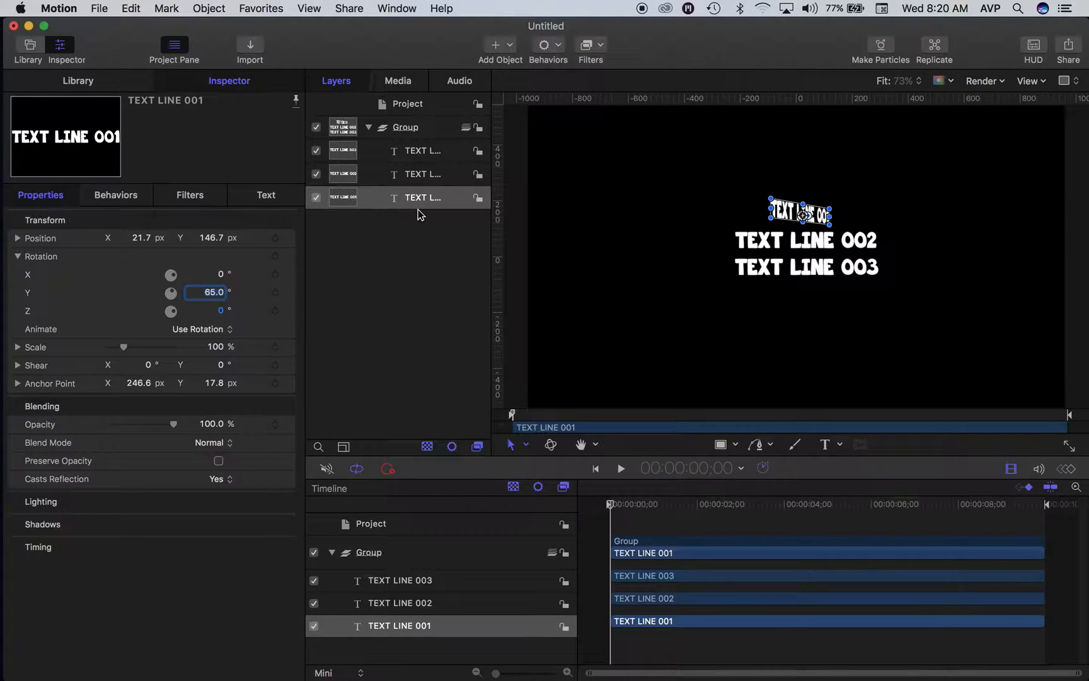
# Step: Set the Y rotation of TEXT LINE 002 to -65°
pyautogui.click(419, 174)
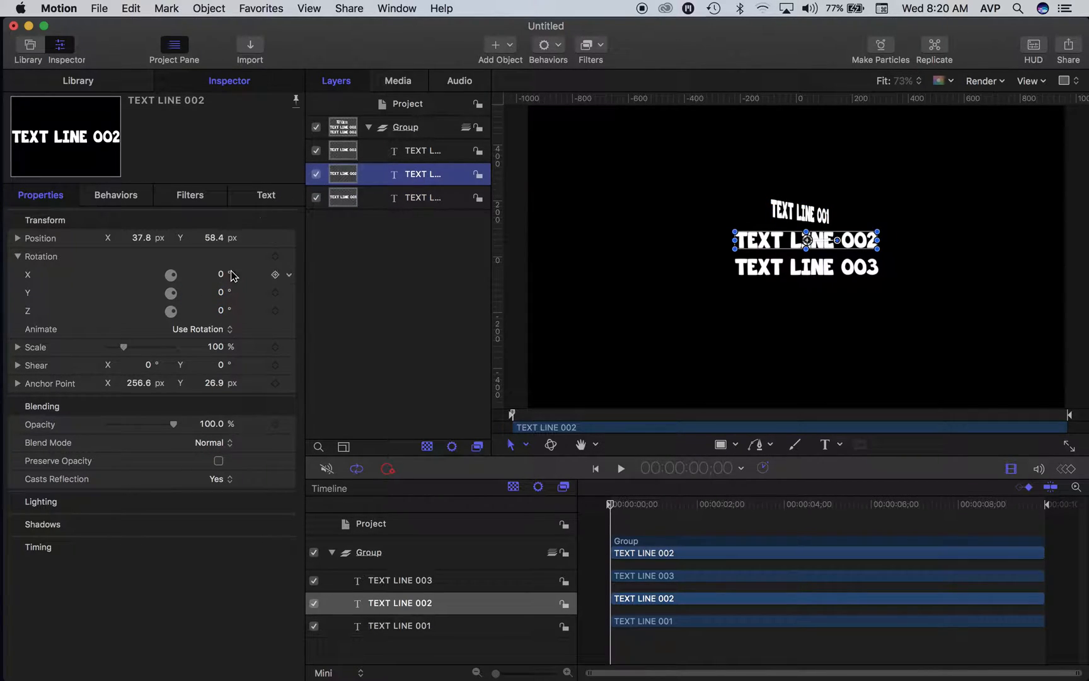
pyautogui.moveTo(221, 292); pyautogui.dragTo(221, 300)
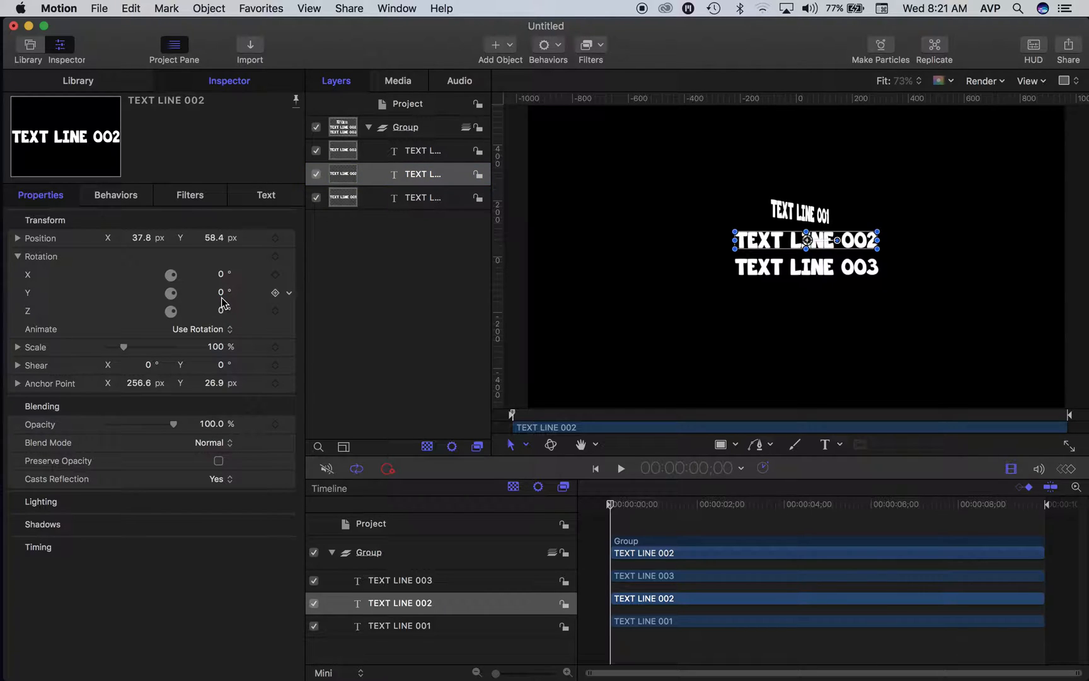
pyautogui.click(222, 295)
pyautogui.press('Return')
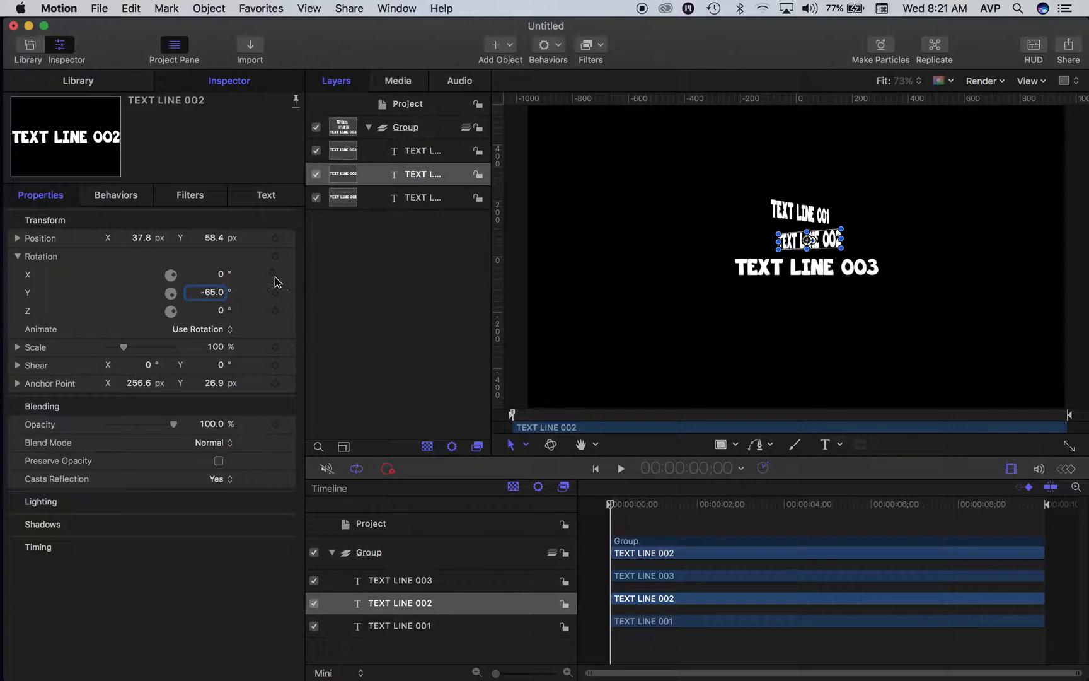
# Step: Set the Y rotation of TEXT LINE 003 to 70°
pyautogui.click(417, 199)
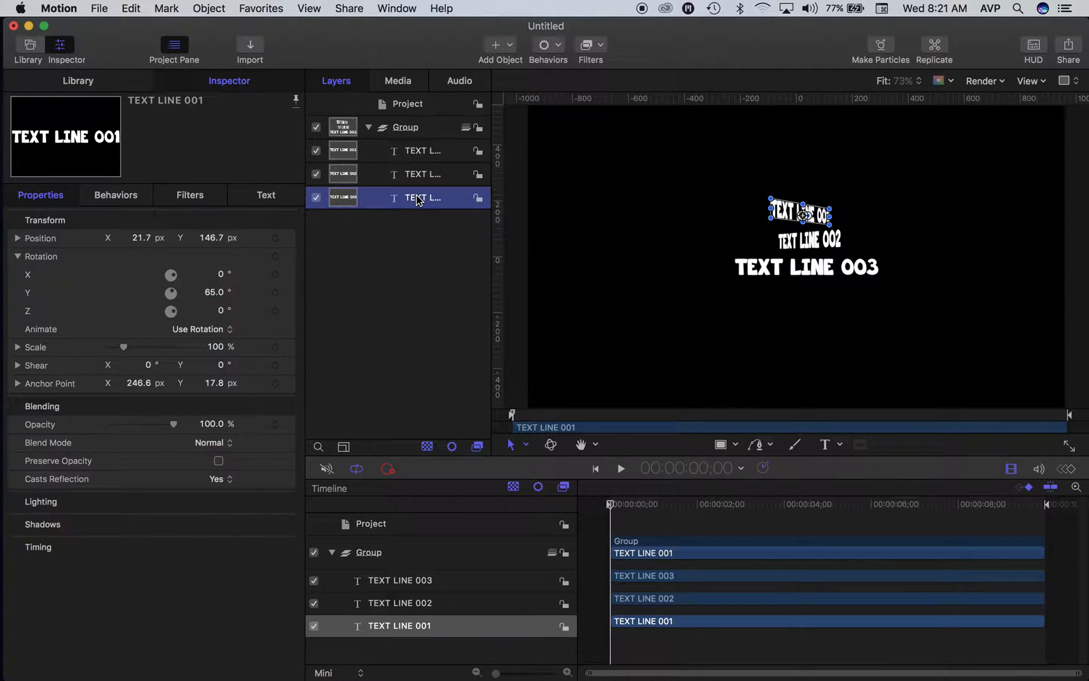
pyautogui.click(419, 154)
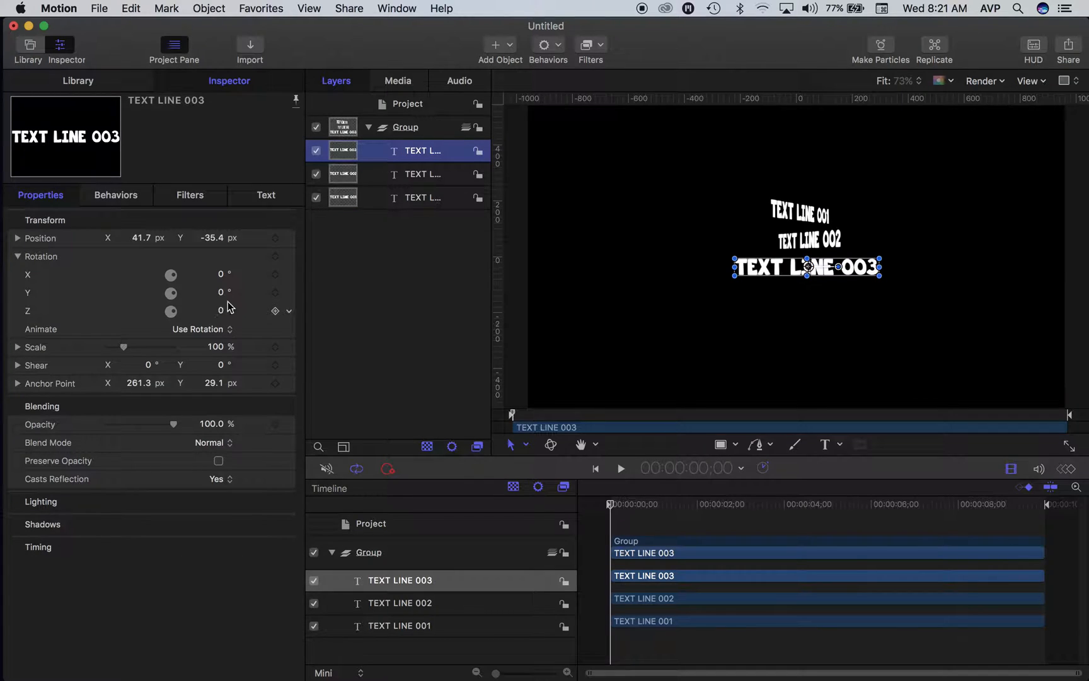
pyautogui.moveTo(221, 308); pyautogui.dragTo(224, 308)
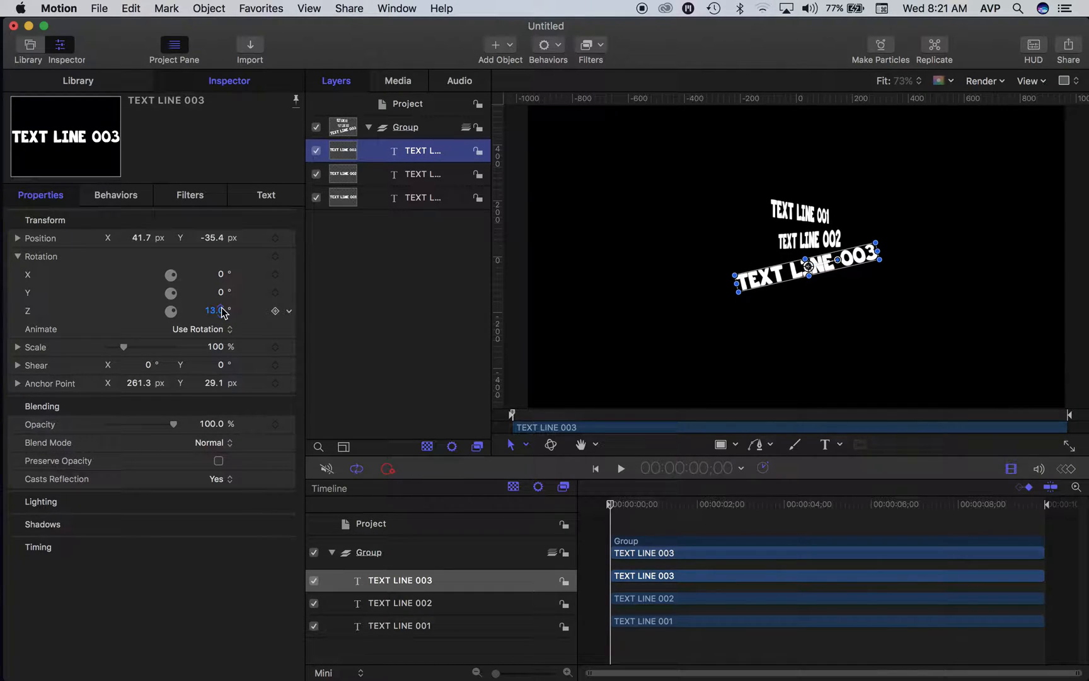
pyautogui.press('super+z')
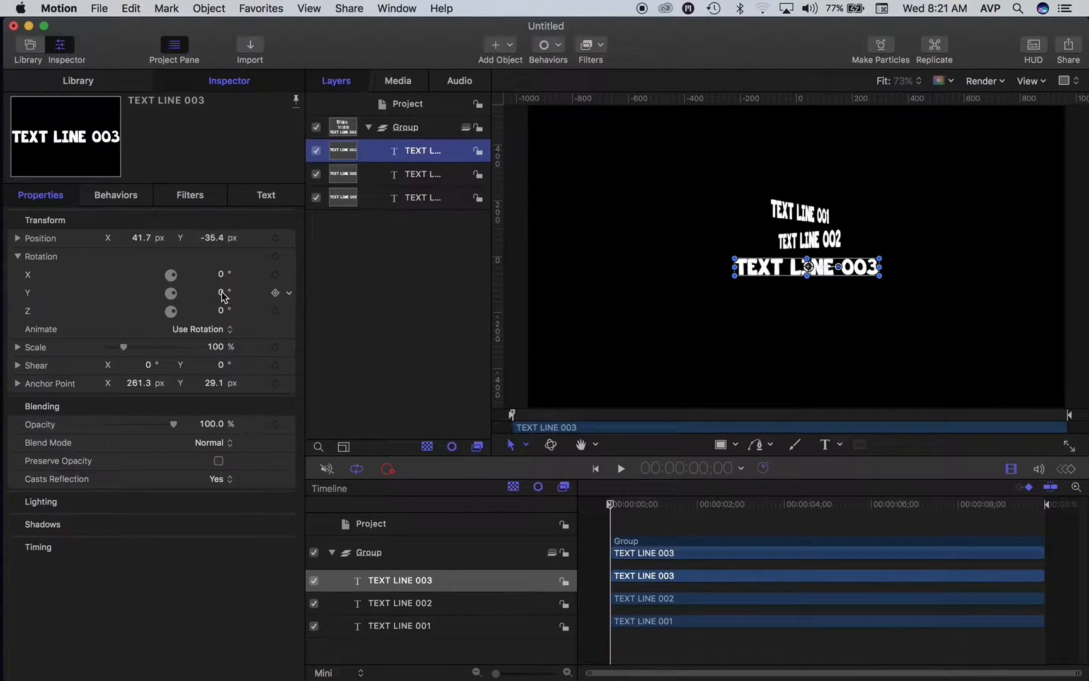
pyautogui.moveTo(219, 292); pyautogui.dragTo(219, 292)
pyautogui.doubleClick(211, 292)
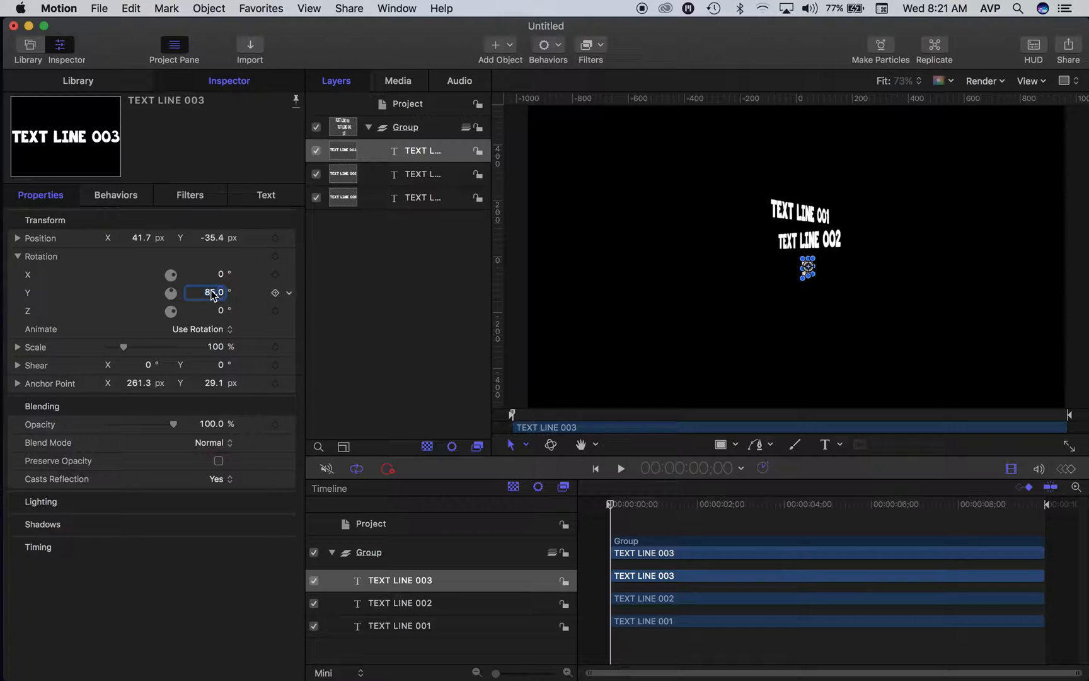
pyautogui.write('70')
pyautogui.press('Return')
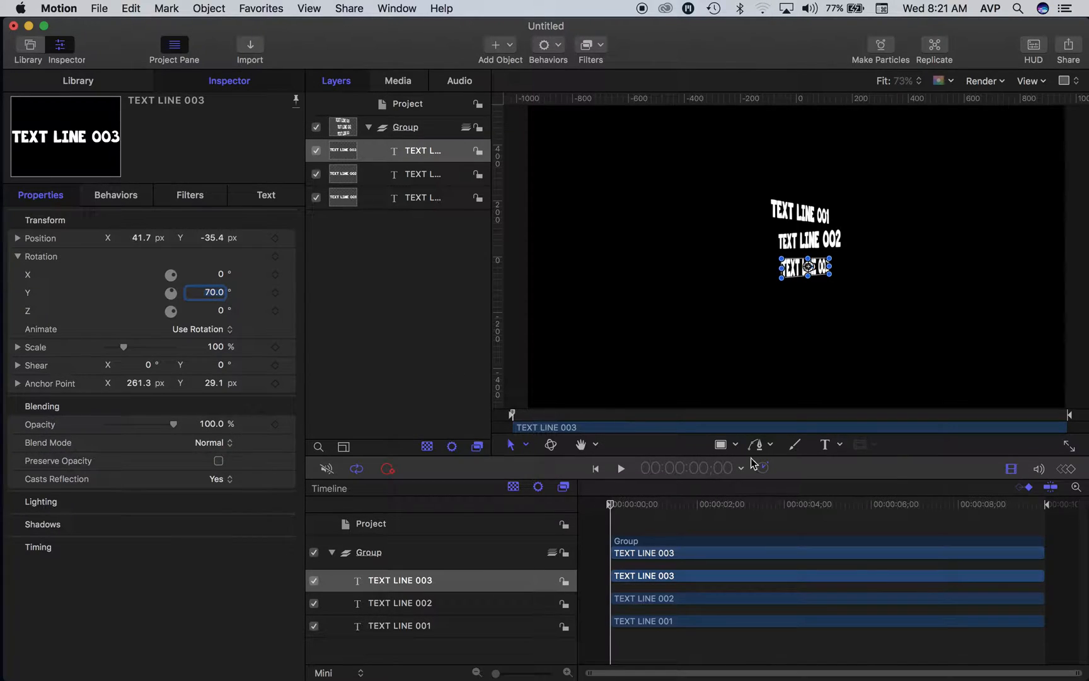
# Step: Scrub the group's Y rotation to -246° to preview how the three text lines spin together
pyautogui.moveTo(620, 506); pyautogui.dragTo(475, 484)
pyautogui.click(412, 130)
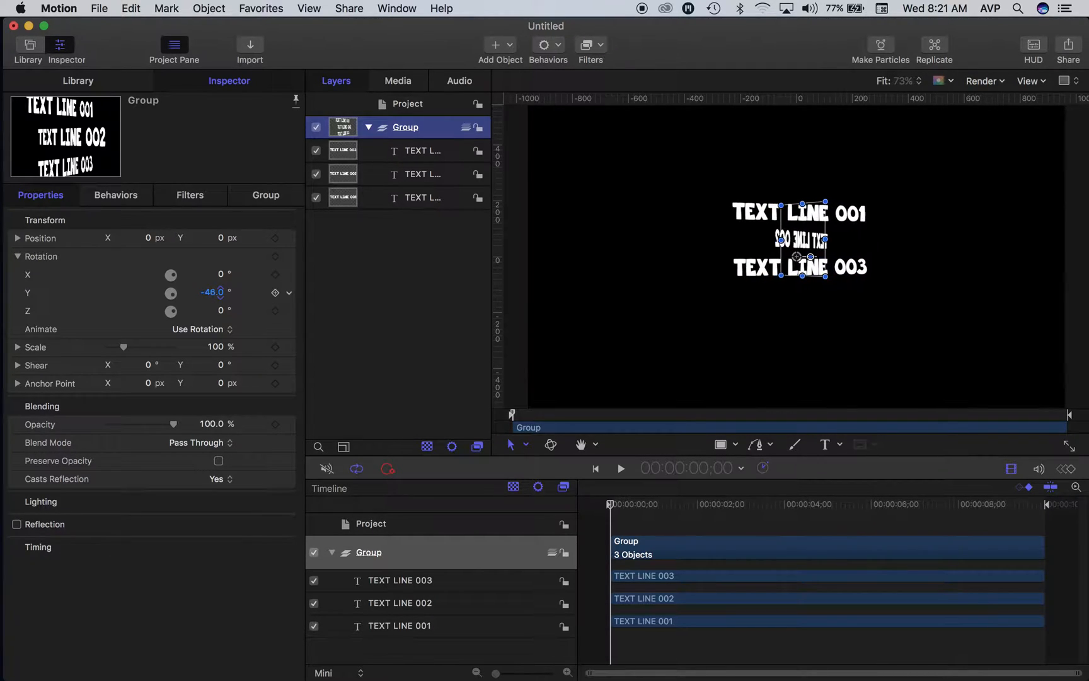
pyautogui.moveTo(218, 292); pyautogui.dragTo(212, 291)
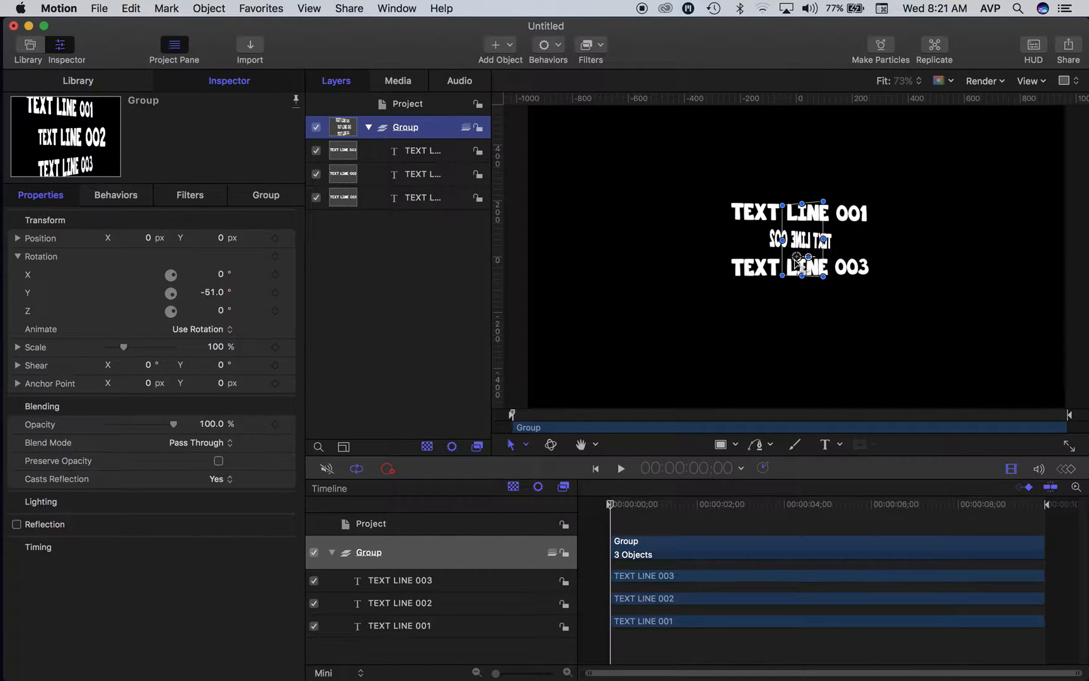
pyautogui.moveTo(214, 294); pyautogui.dragTo(211, 292)
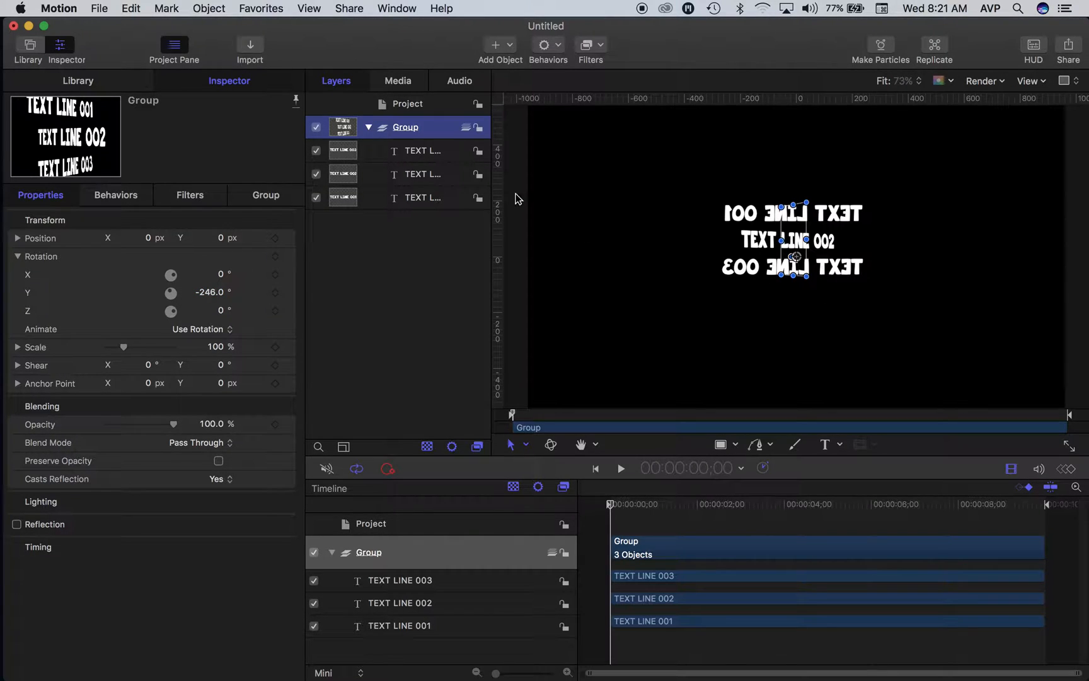
# Step: Change the Y rotation of TEXT LINE 003 to 230°
pyautogui.click(421, 200)
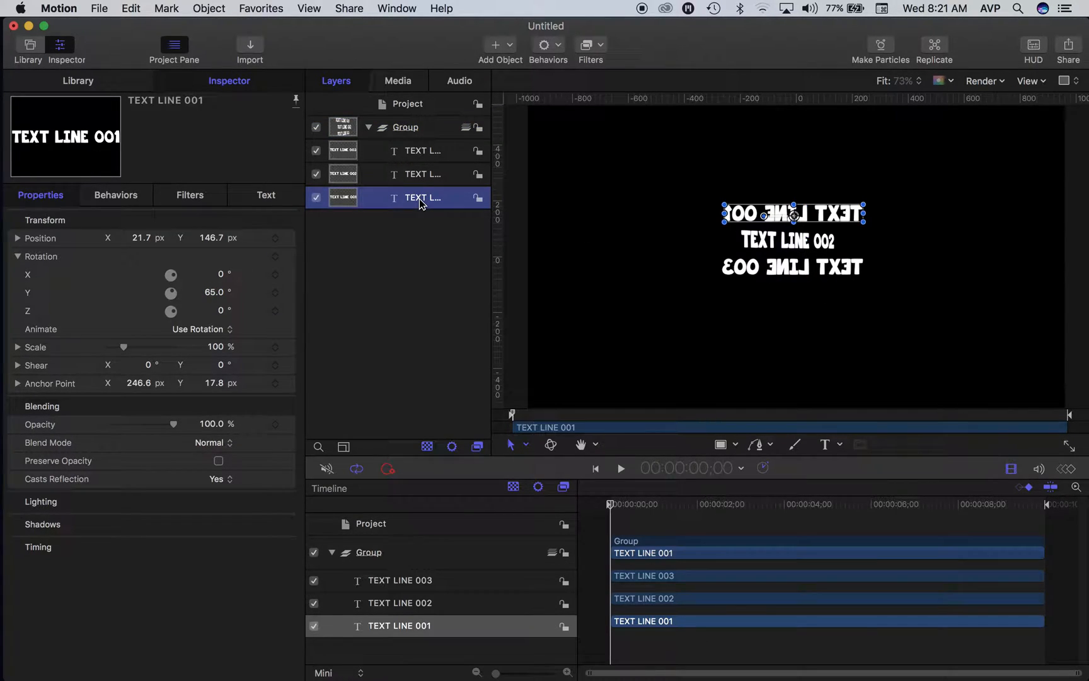
pyautogui.click(419, 155)
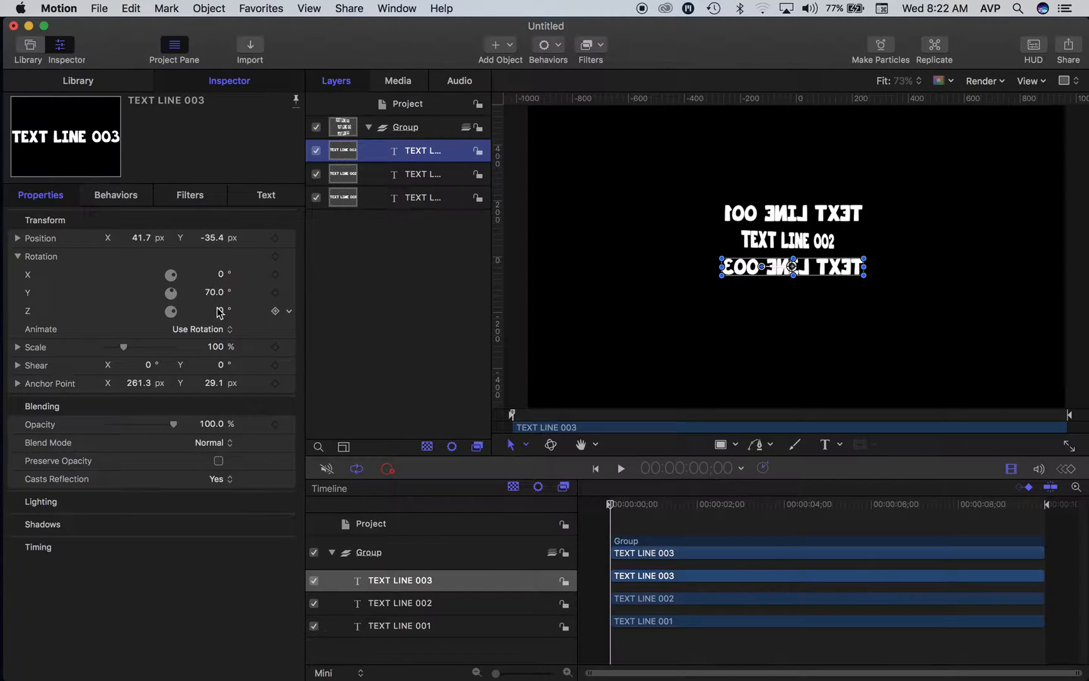
pyautogui.moveTo(214, 293); pyautogui.dragTo(214, 291)
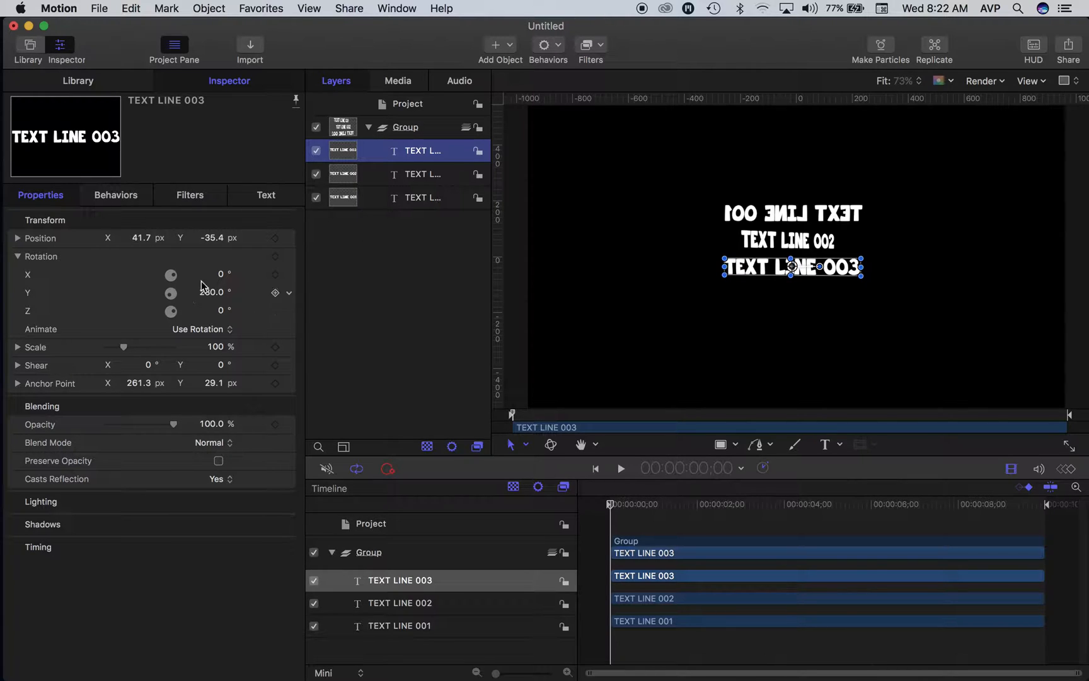
# Step: Reset the group's Y rotation to 0°, scrub it to preview the spin, and return it to 0°
pyautogui.click(408, 128)
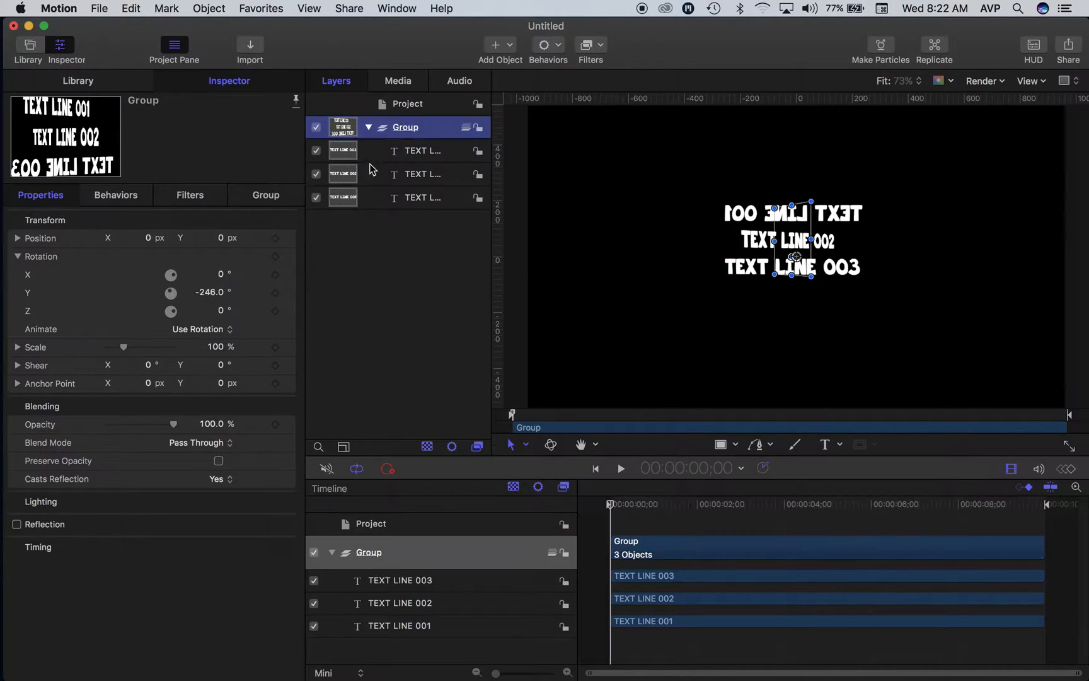
pyautogui.click(206, 292)
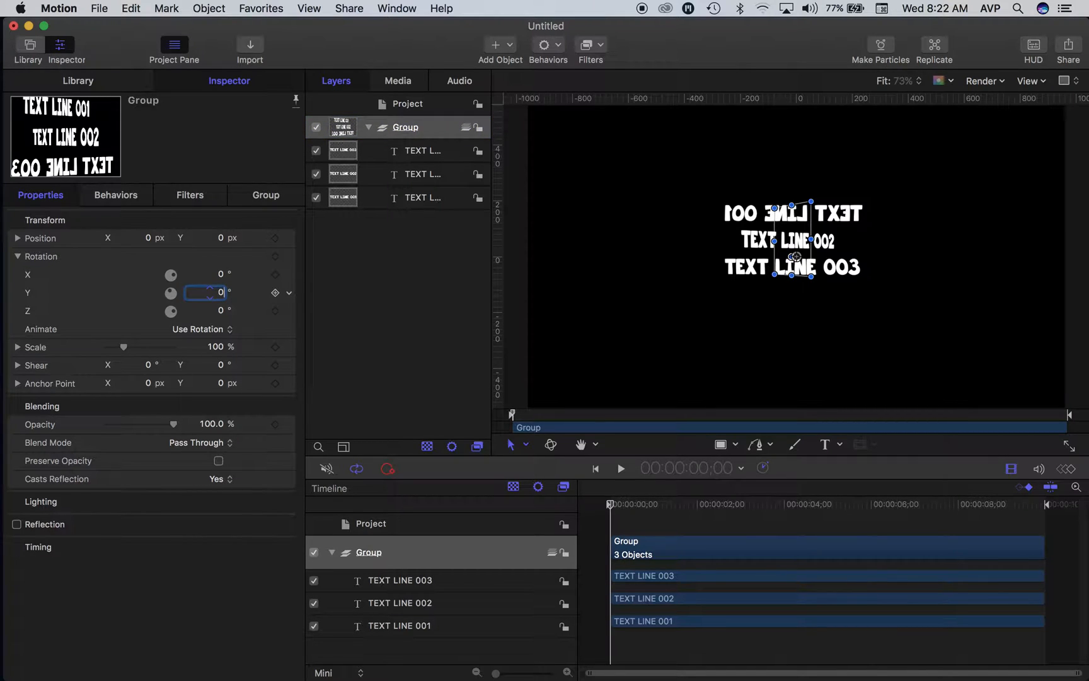
pyautogui.press('Return')
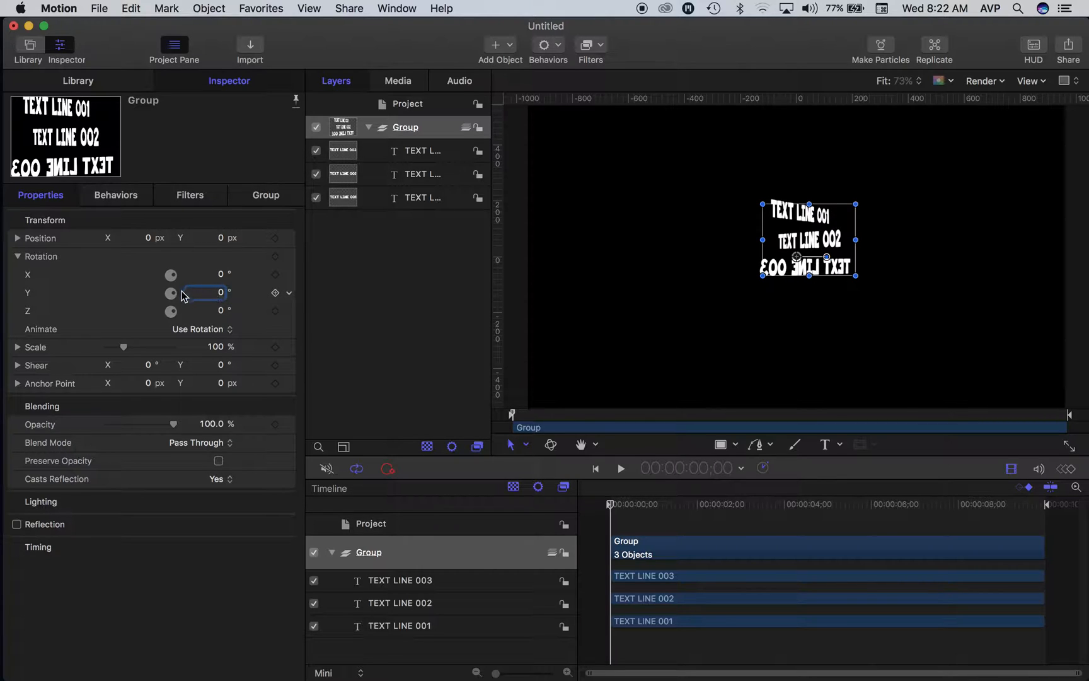
pyautogui.moveTo(222, 295)
pyautogui.mouseDown()
pyautogui.moveTo(255, 295)
pyautogui.moveTo(224, 296)
pyautogui.mouseUp()
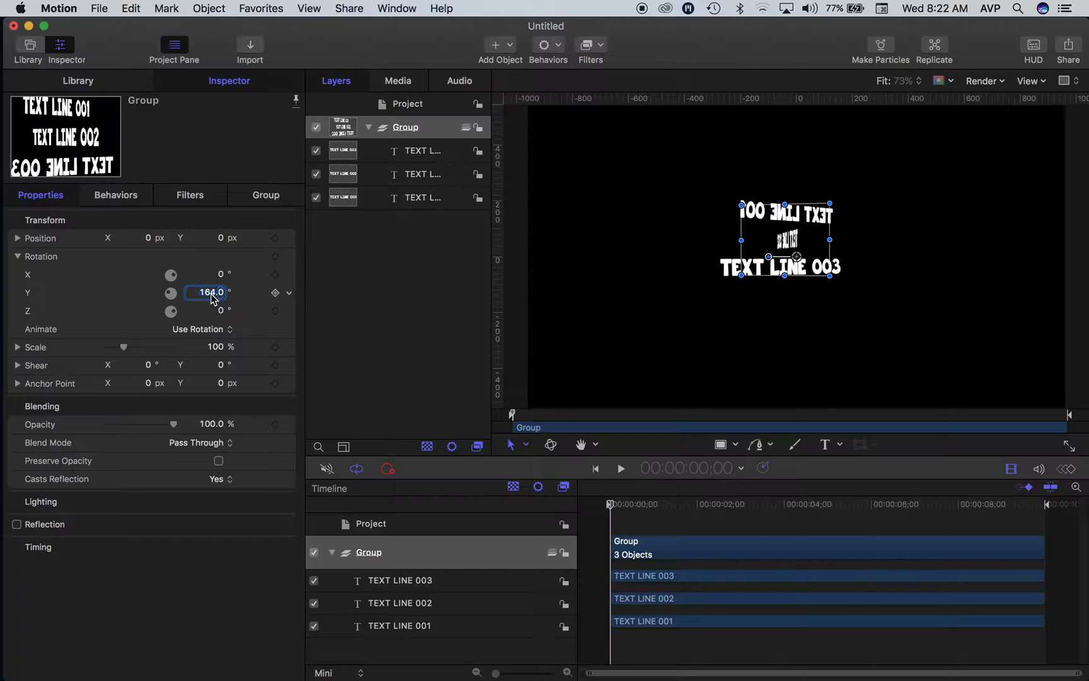
pyautogui.press('Return')
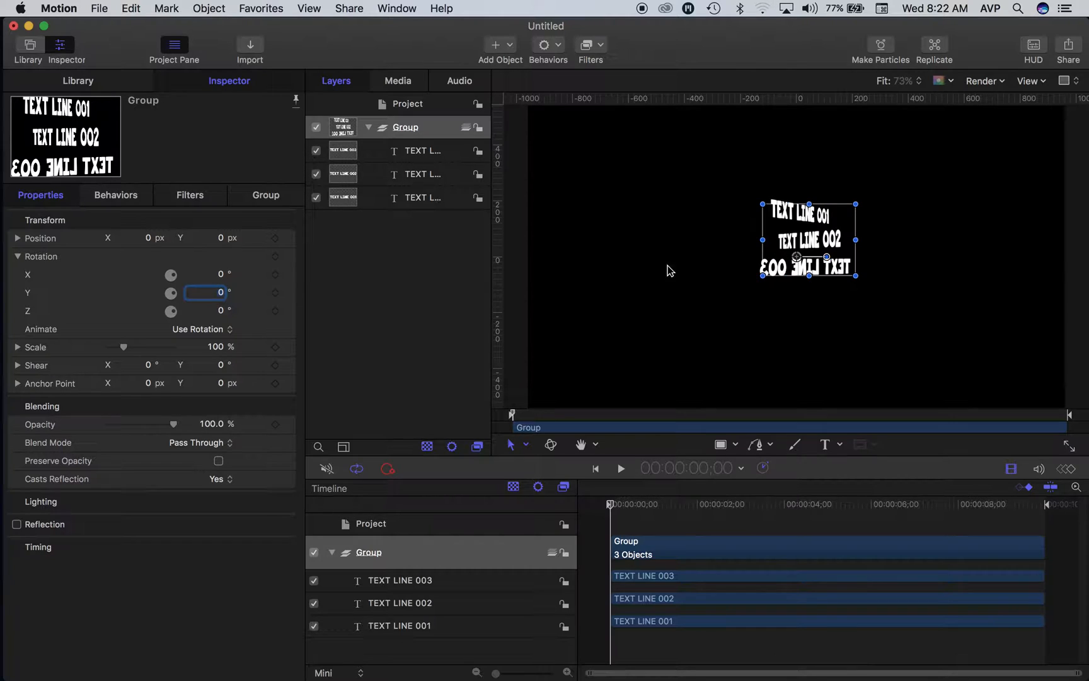
# Step: Add a Rate parameter behavior to the group's Y rotation
pyautogui.rightClick(28, 299)
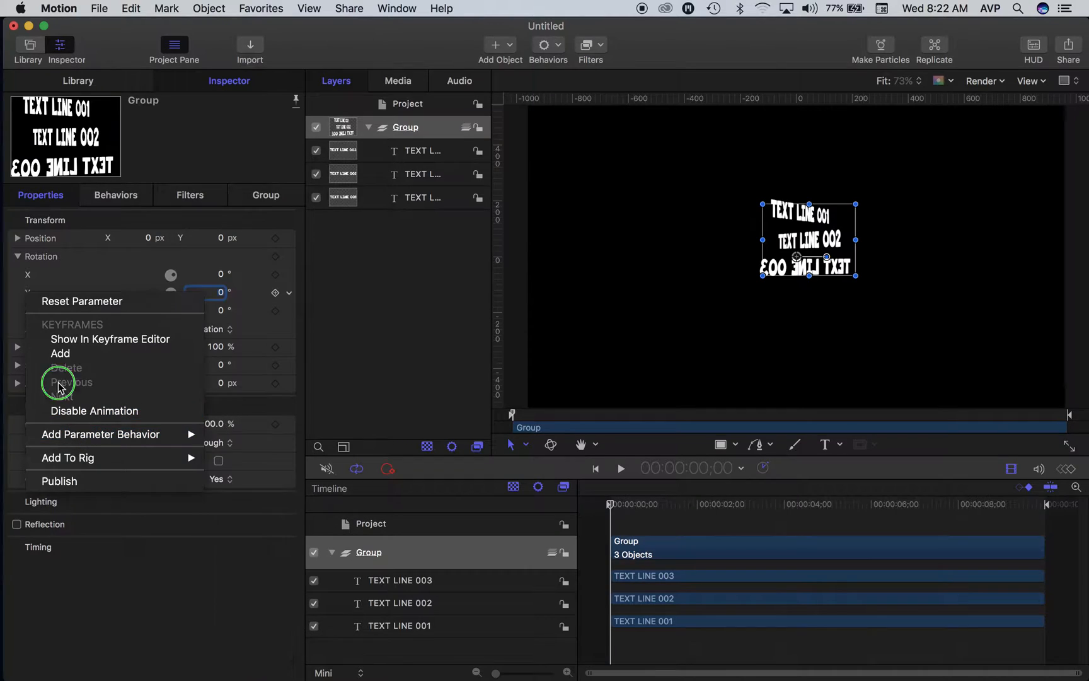
pyautogui.click(27, 291)
pyautogui.rightClick(27, 297)
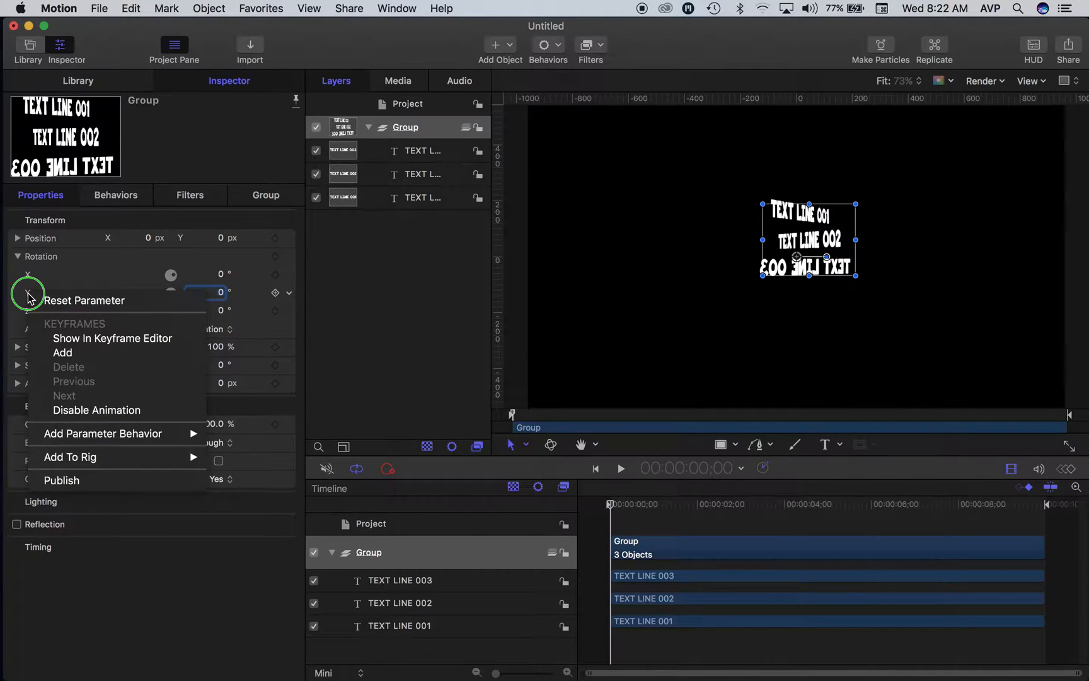
pyautogui.moveTo(101, 435)
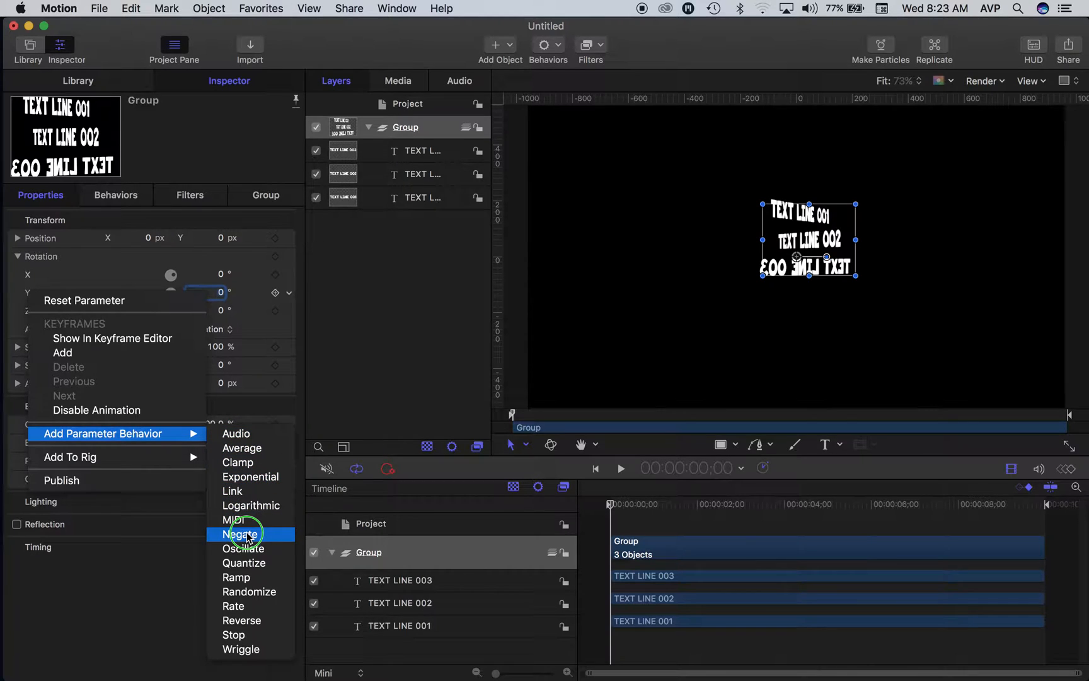
pyautogui.click(245, 606)
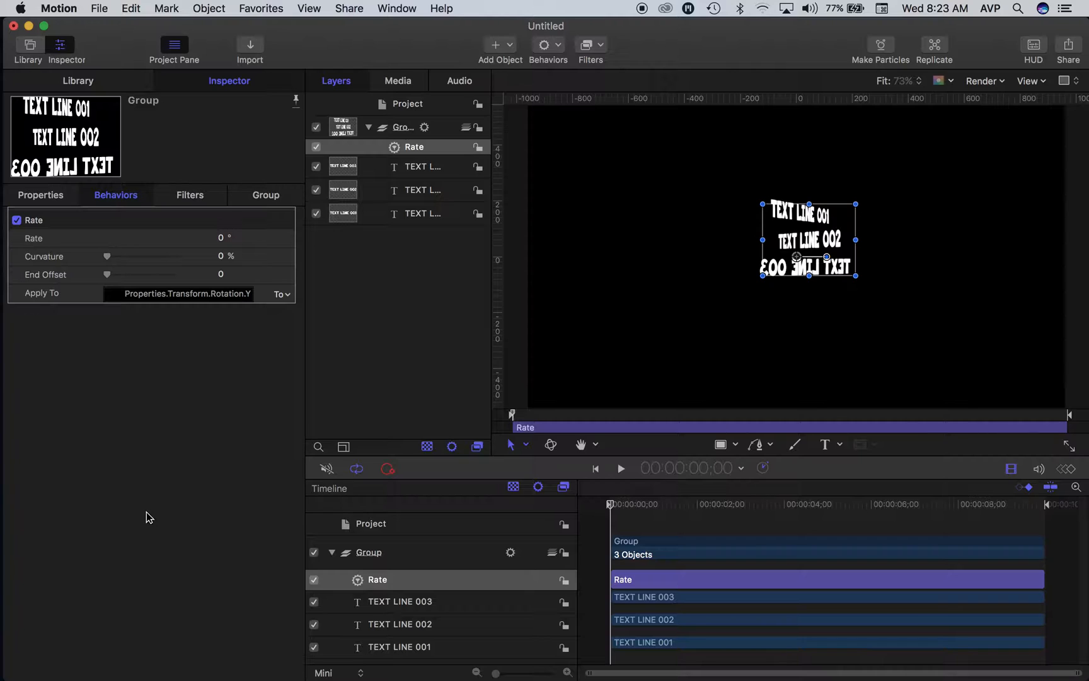
# Step: Play the project and set the Rate behavior's rate to 10°
pyautogui.press('space')
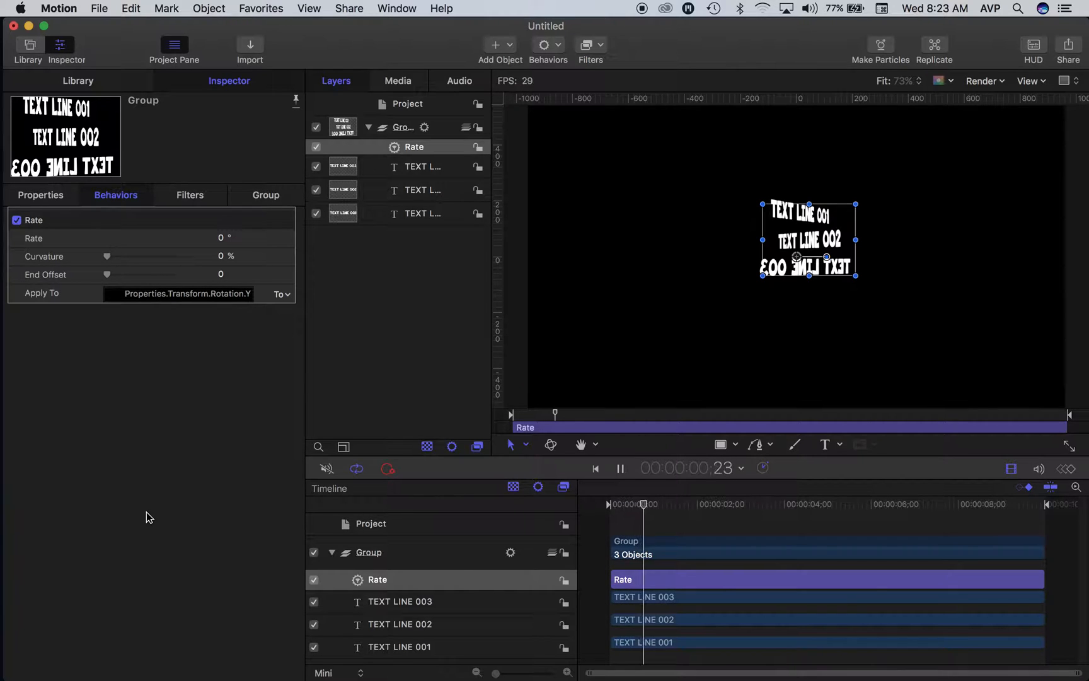
pyautogui.click(221, 238)
pyautogui.write('10')
pyautogui.press('Return')
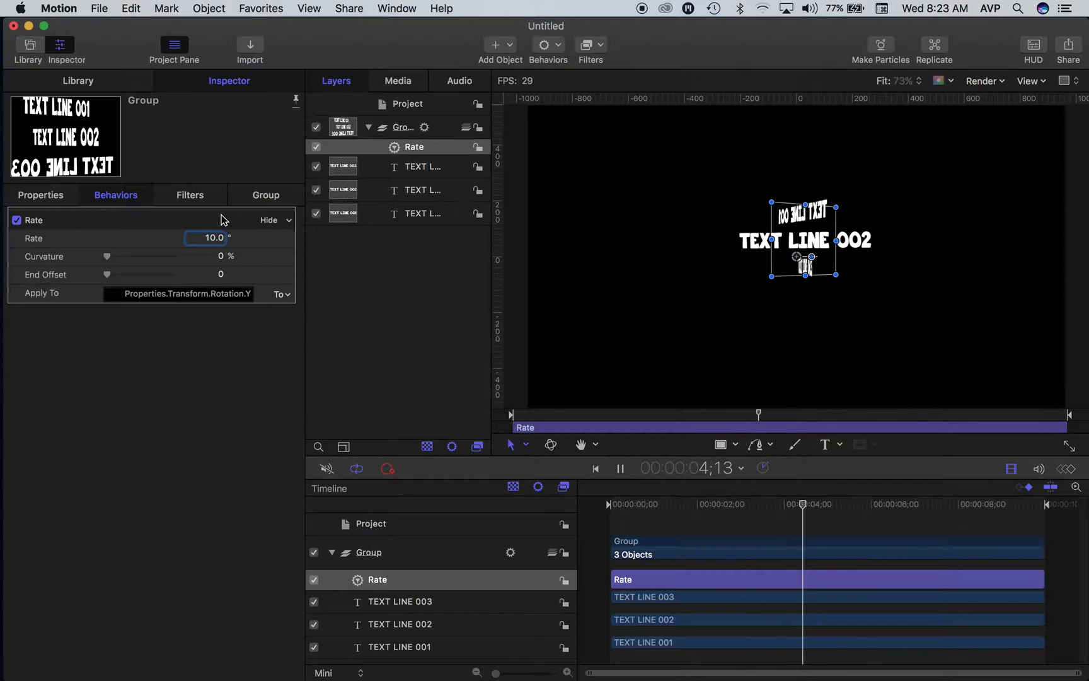
# Step: Set the Rate behavior's rate to 30° while the project plays
pyautogui.click(215, 238)
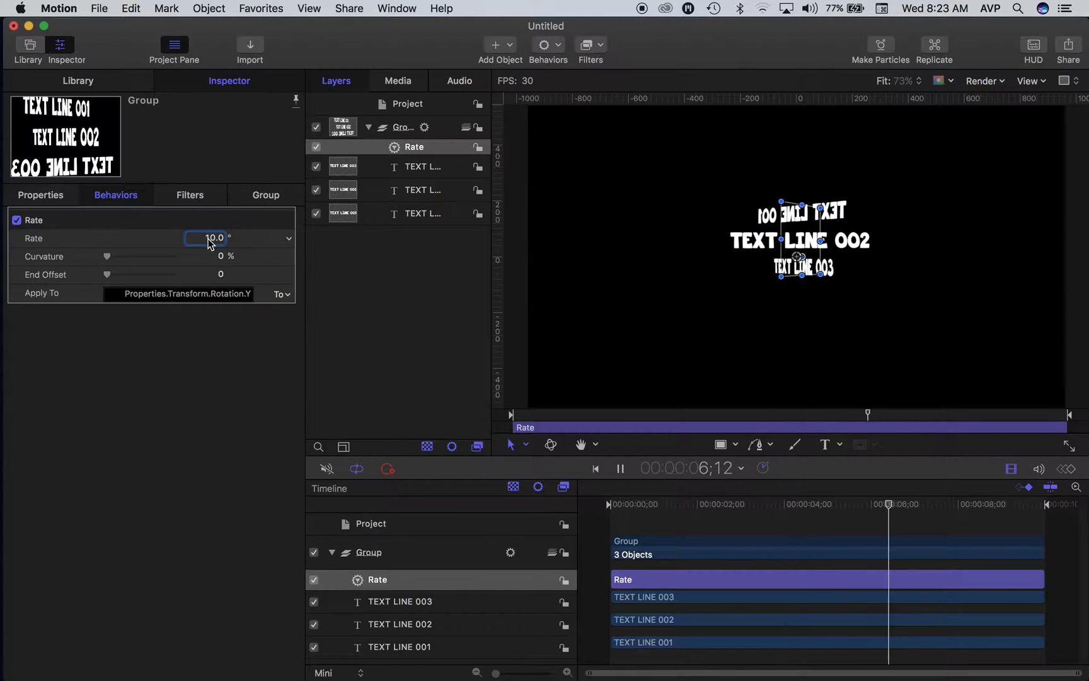
pyautogui.moveTo(209, 239); pyautogui.dragTo(209, 195)
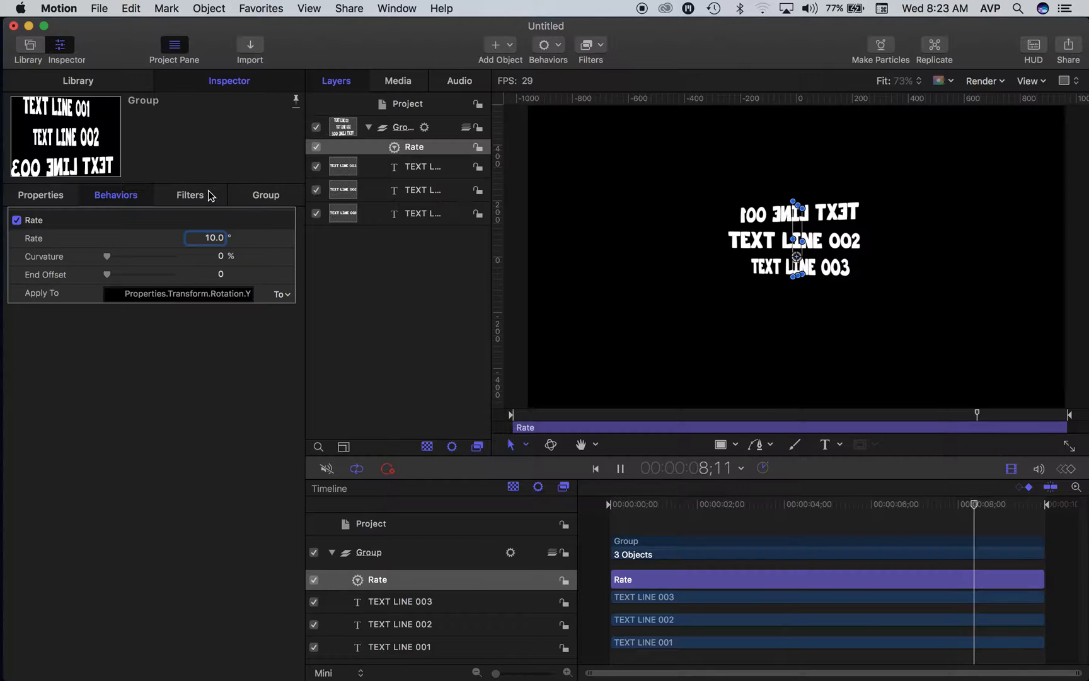
pyautogui.click(214, 240)
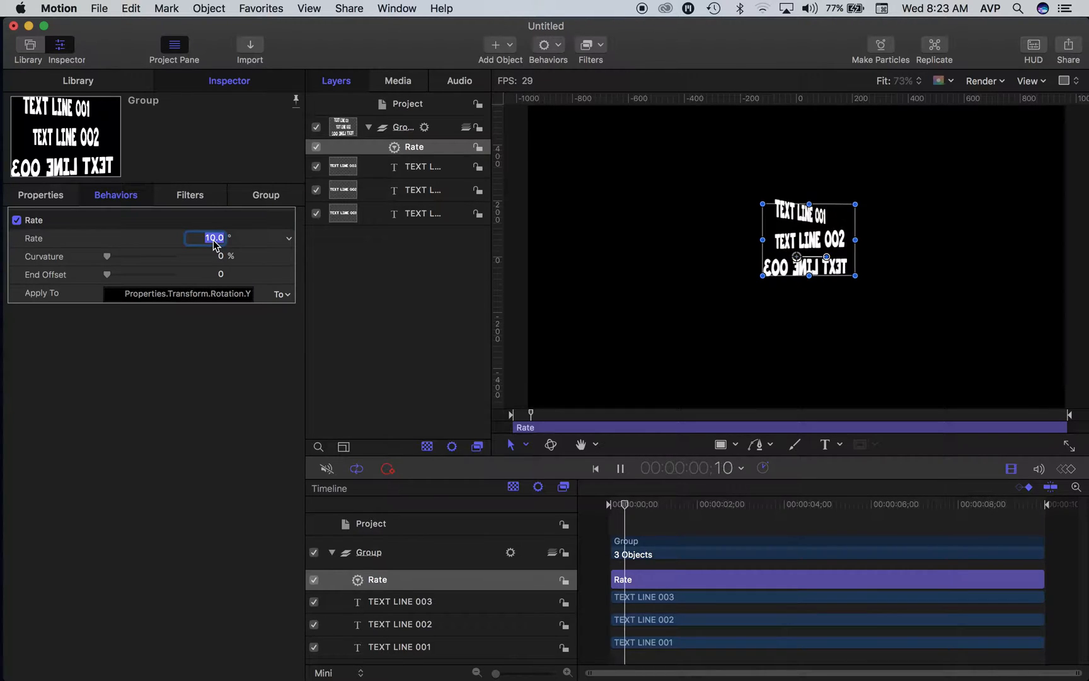
pyautogui.write('30')
pyautogui.press('Return')
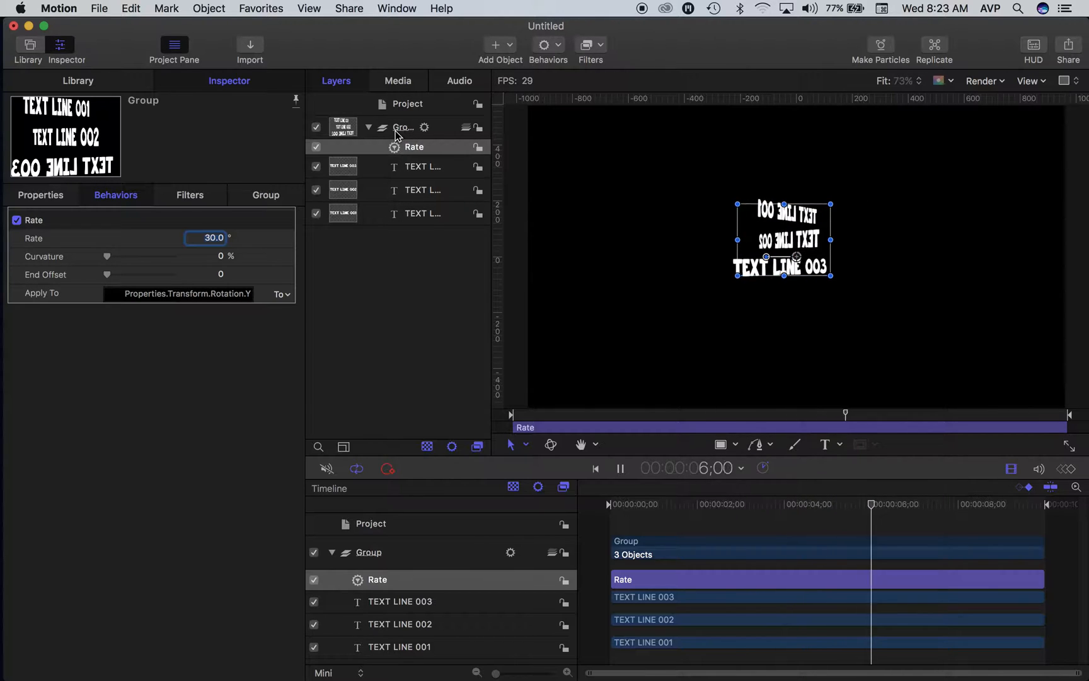
# Step: Disable the Rate behavior and add an Oscillate parameter behavior to the group's Y rotation
pyautogui.click(416, 147)
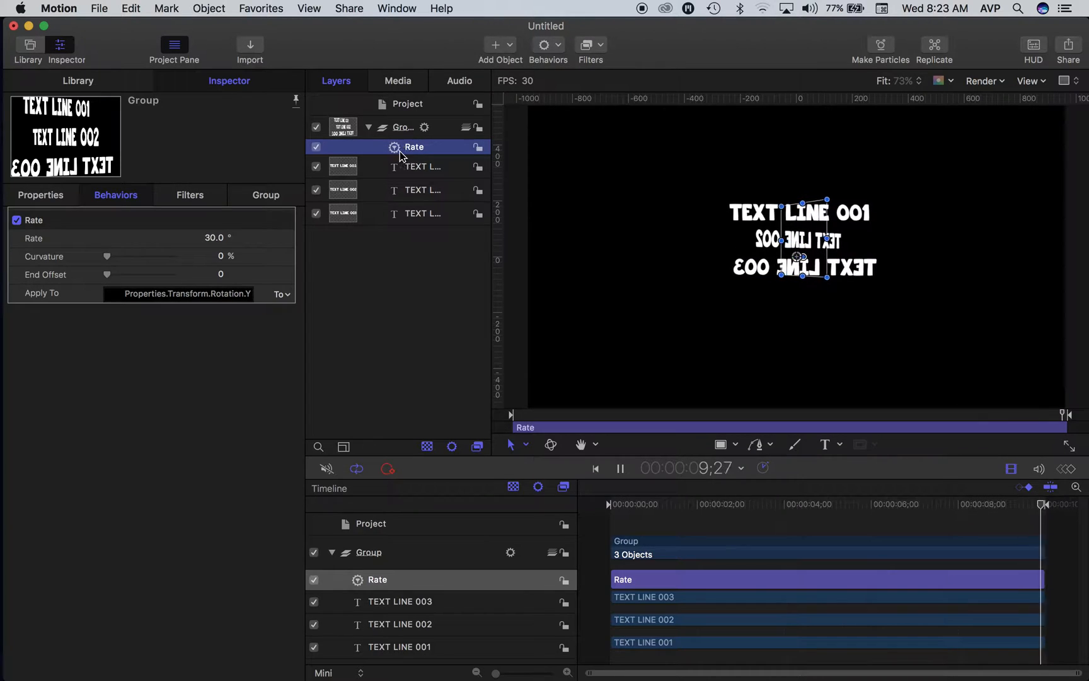
pyautogui.click(318, 148)
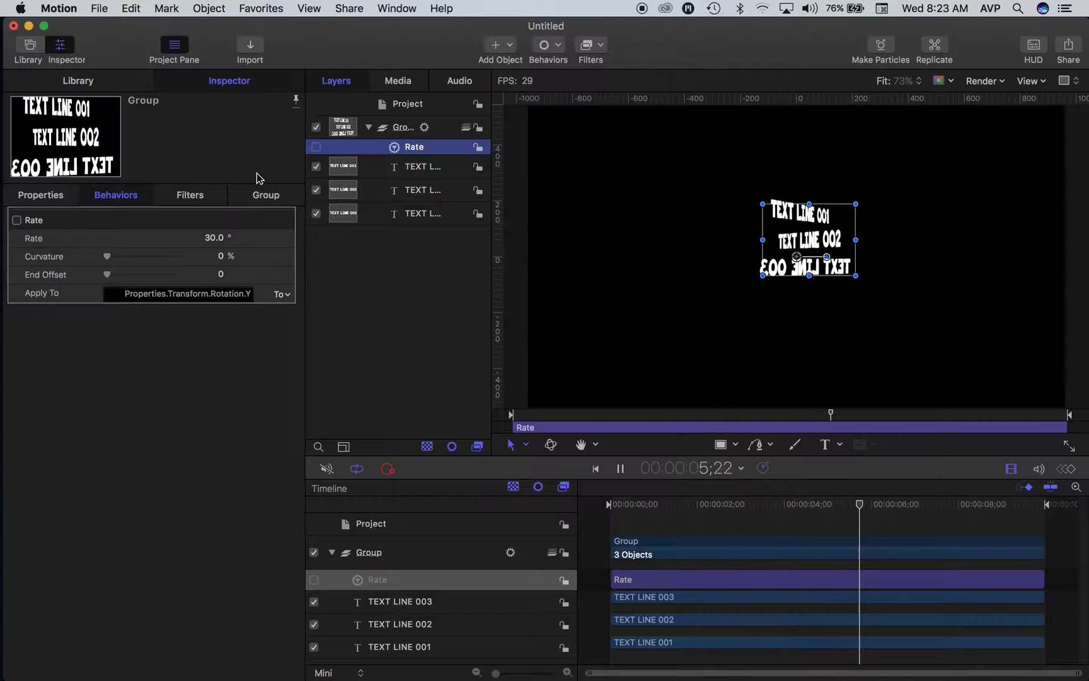
pyautogui.click(406, 128)
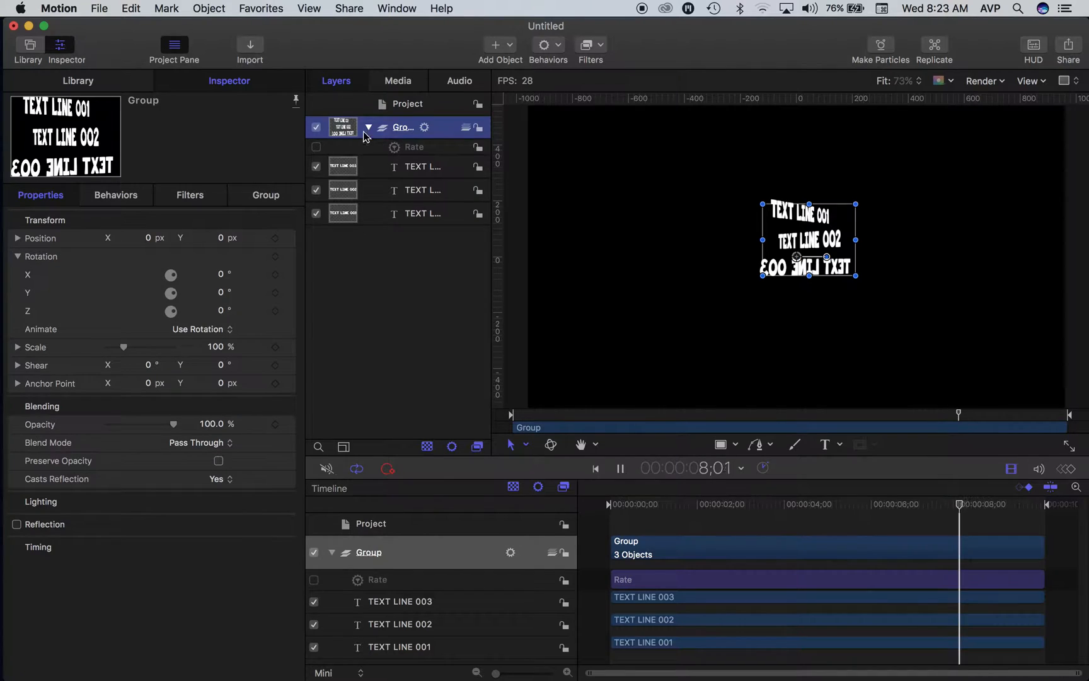
pyautogui.rightClick(29, 295)
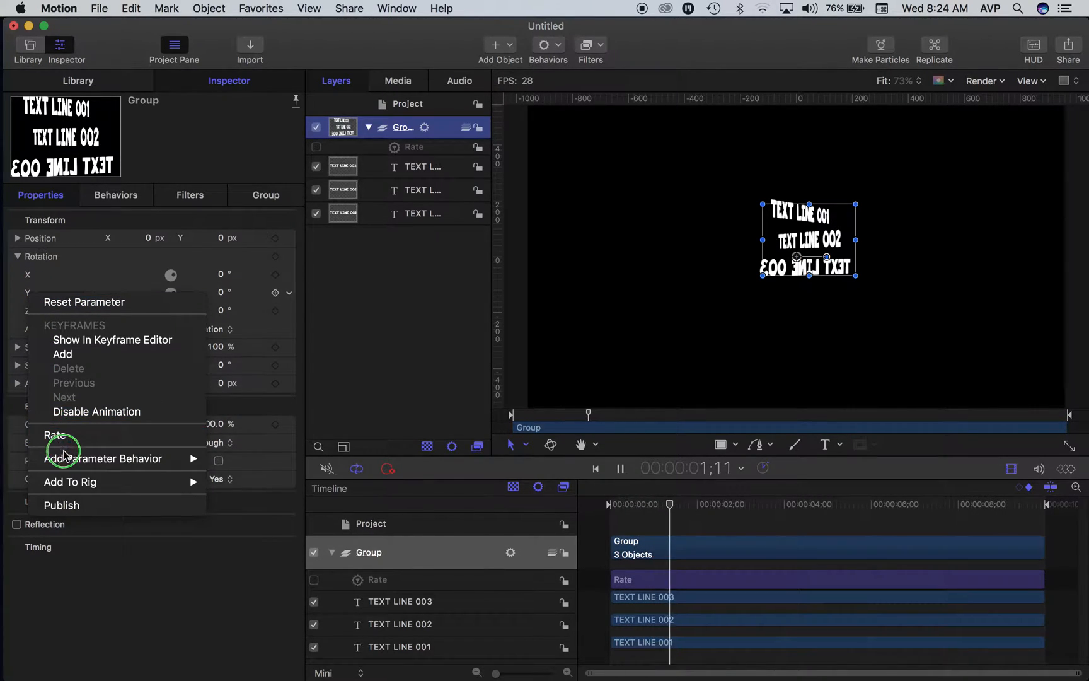
pyautogui.moveTo(57, 458)
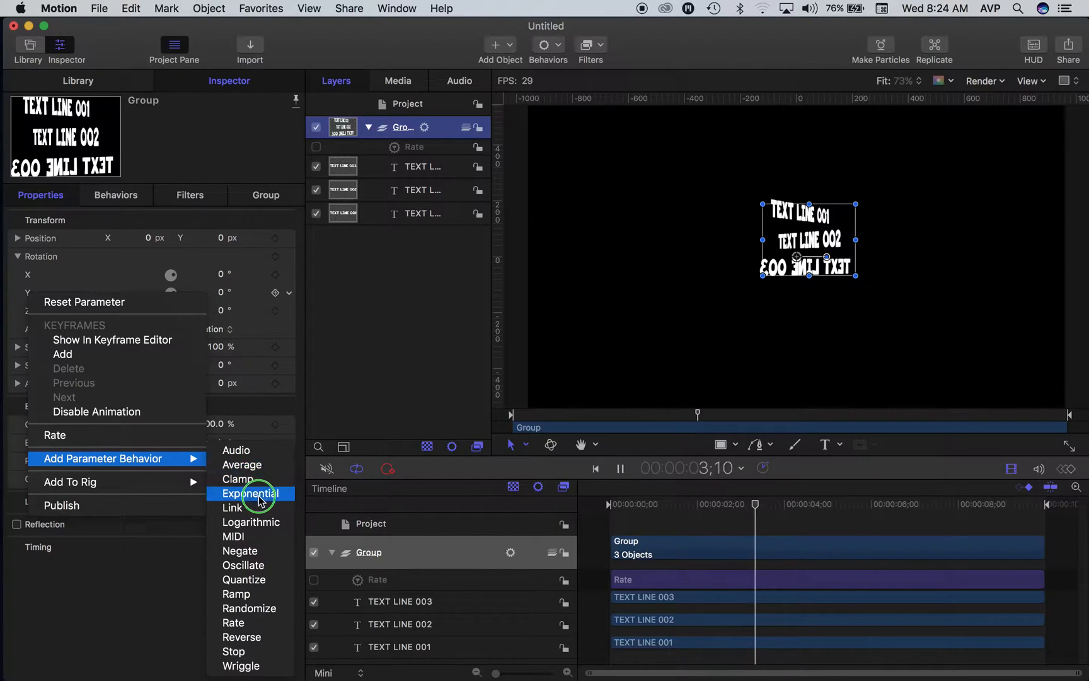
pyautogui.click(255, 566)
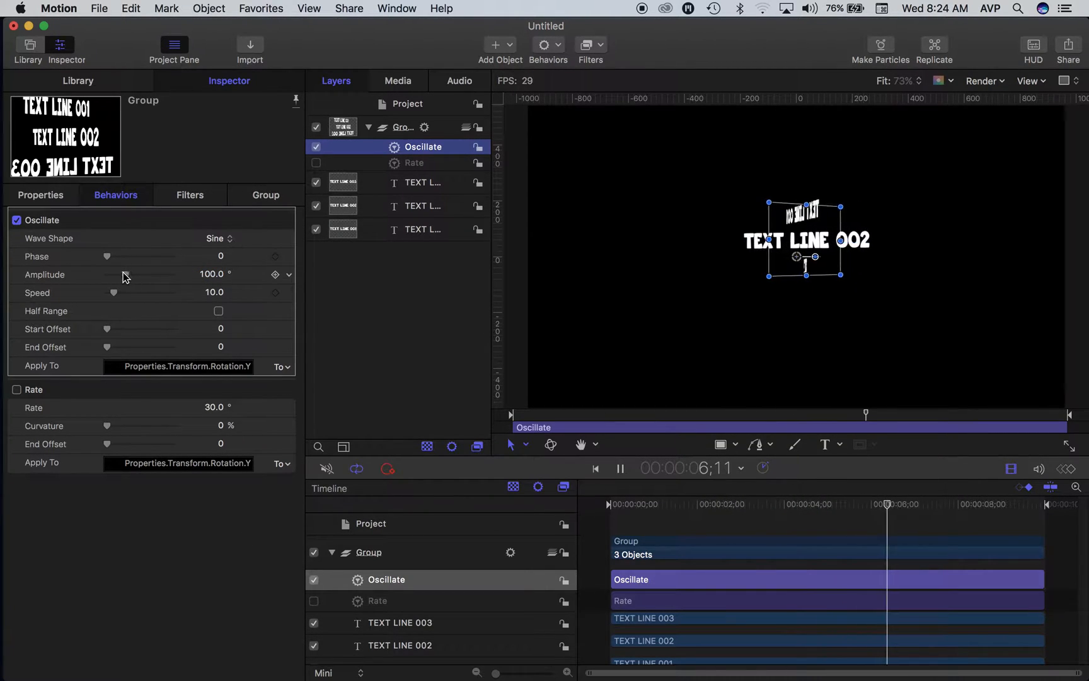
# Step: Set the Oscillate behavior's amplitude to 38.76° and keep its speed at 10.0 during playback
pyautogui.moveTo(123, 274); pyautogui.dragTo(113, 279)
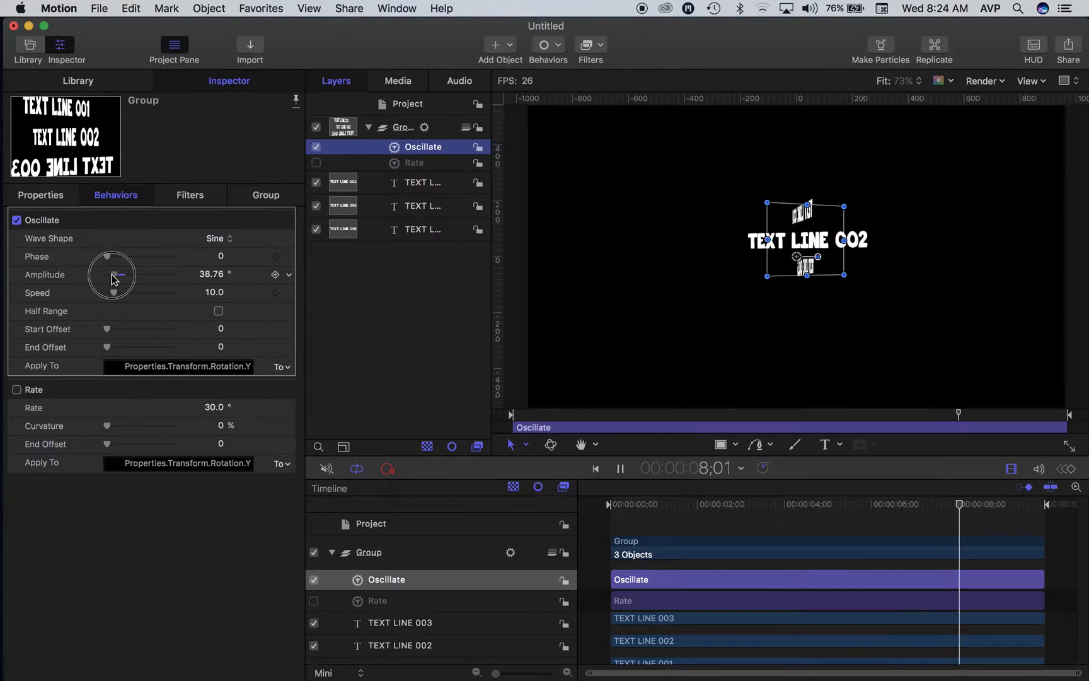
pyautogui.moveTo(113, 292)
pyautogui.mouseDown()
pyautogui.moveTo(149, 297)
pyautogui.moveTo(115, 298)
pyautogui.mouseUp()
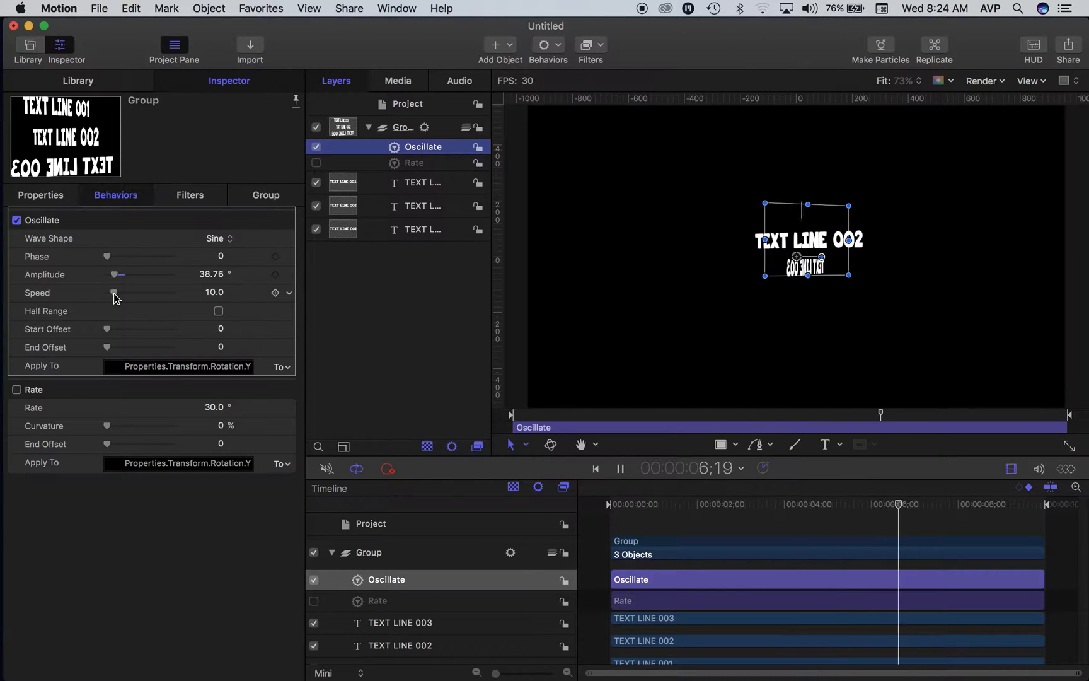
# Step: Disable the Oscillate behavior and add a Randomize parameter behavior to the group's Y rotation
pyautogui.click(17, 220)
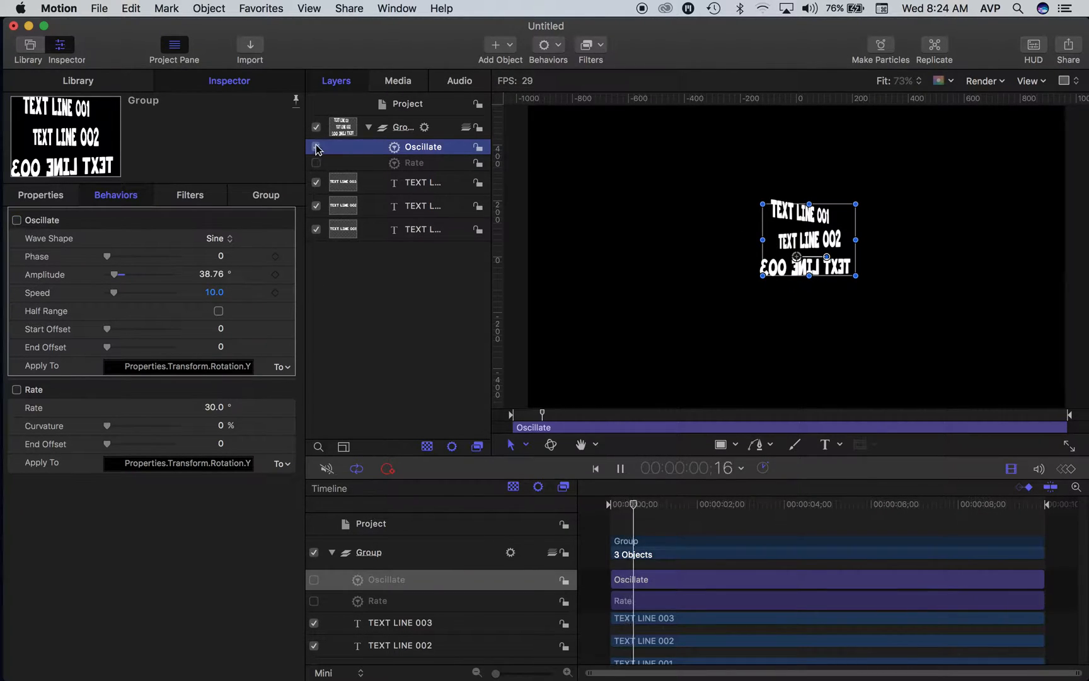
pyautogui.click(401, 126)
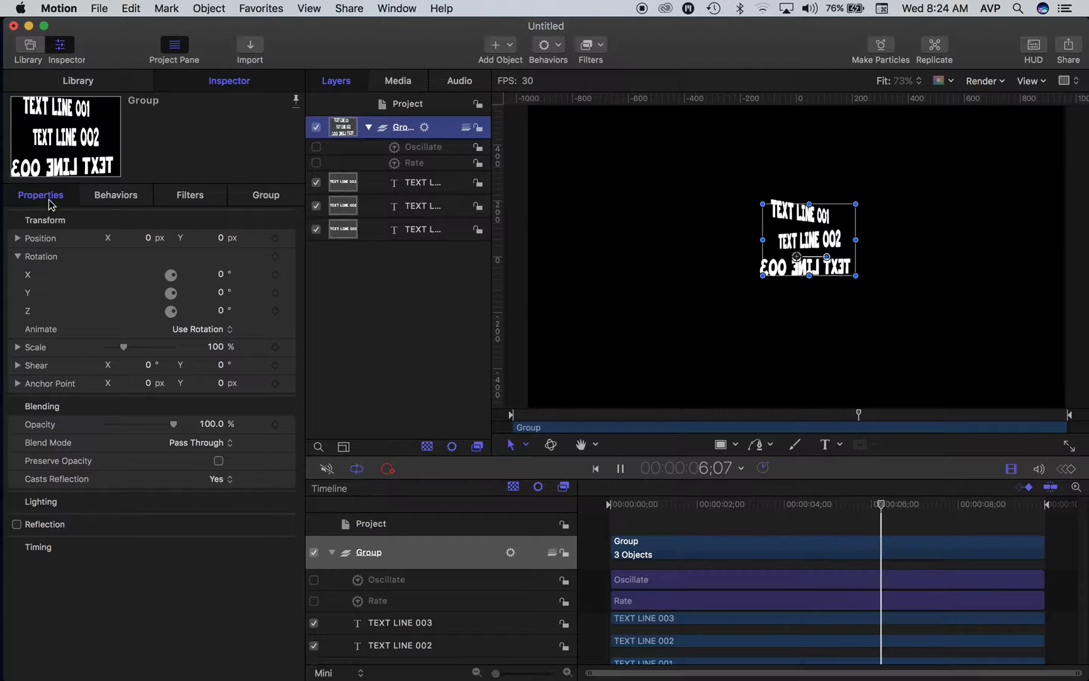
pyautogui.click(398, 128)
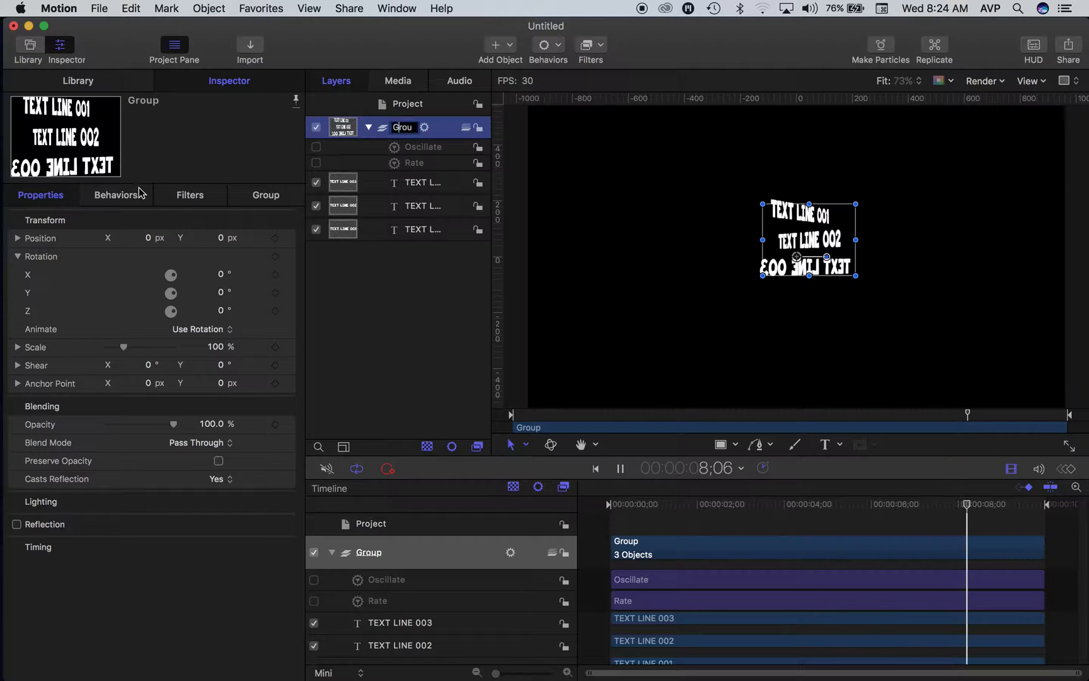
pyautogui.rightClick(28, 297)
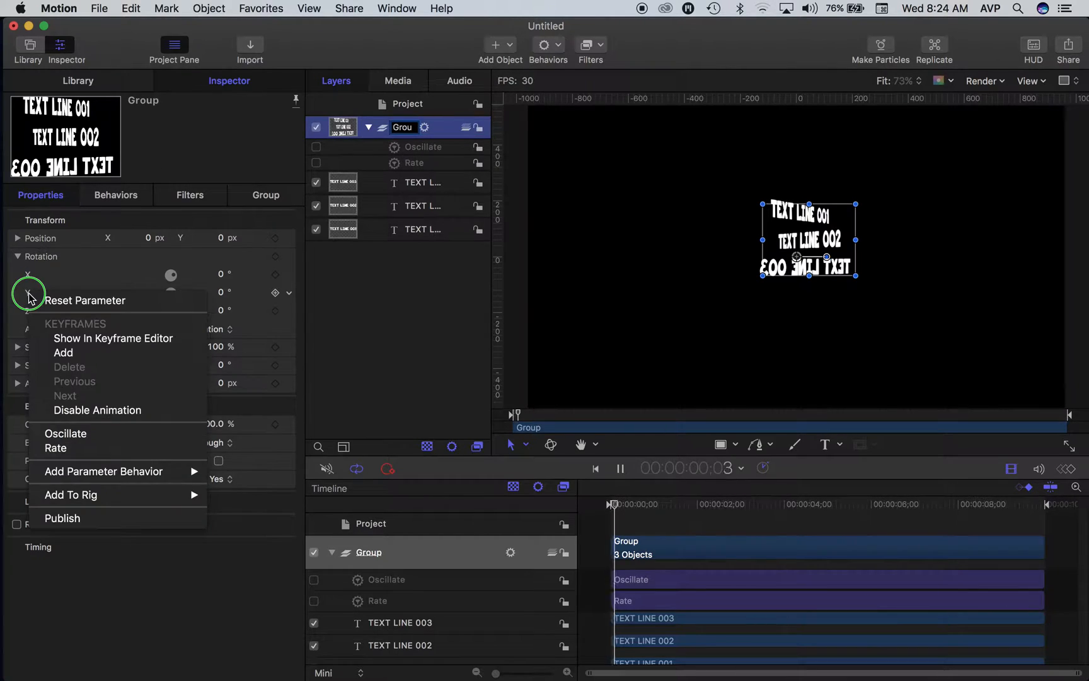
pyautogui.moveTo(88, 473)
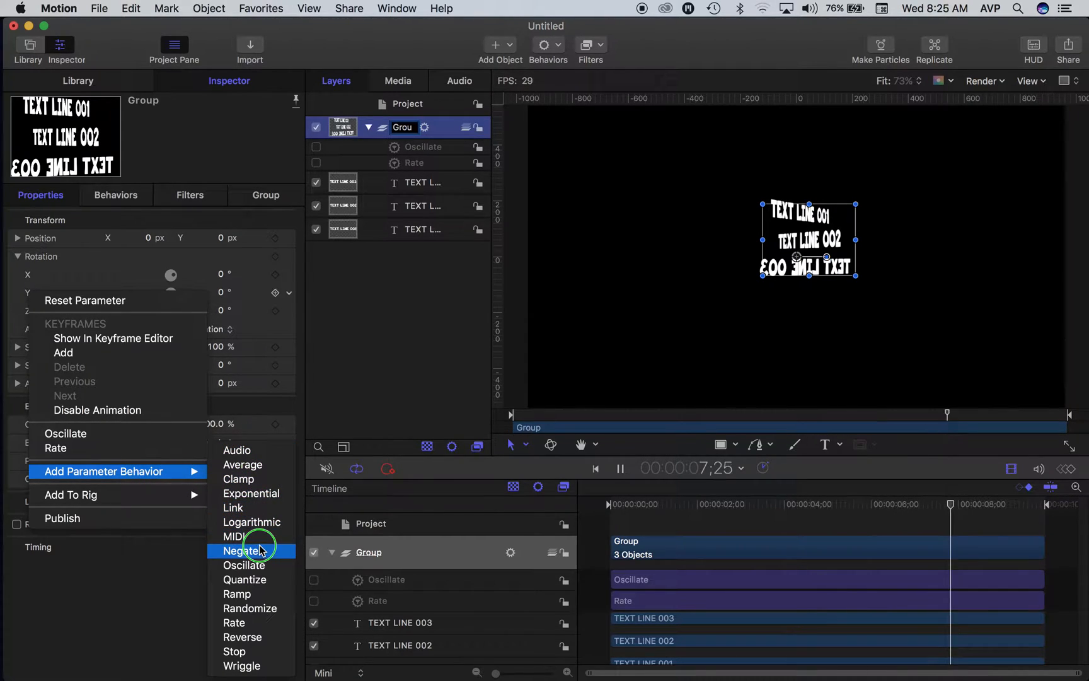
pyautogui.click(260, 608)
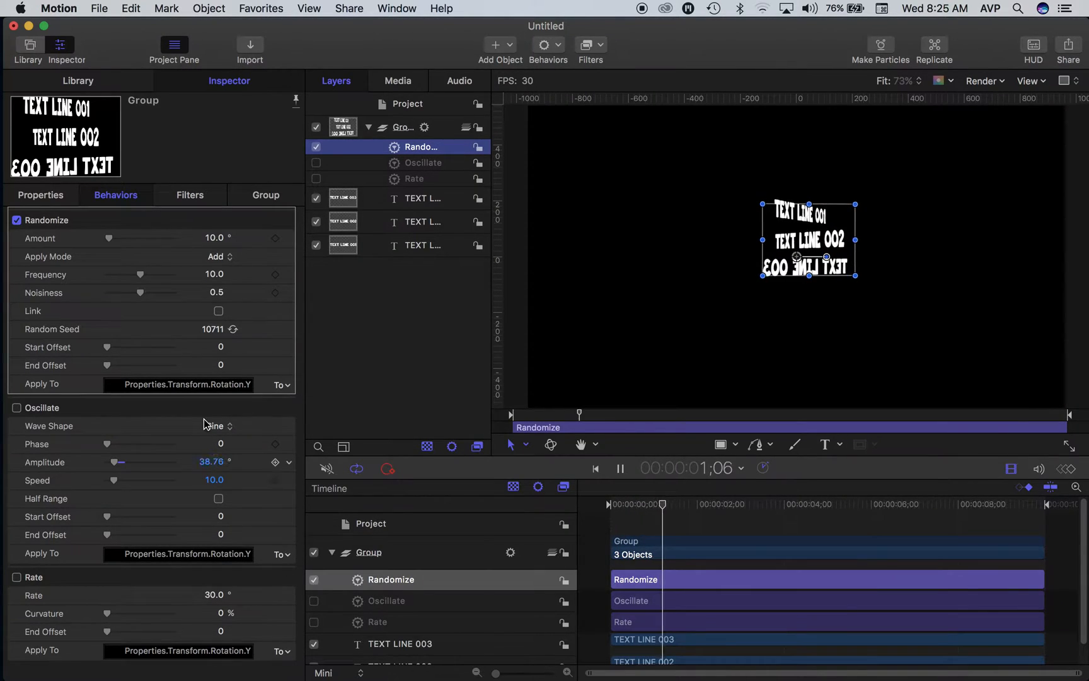
# Step: Set the Randomize behavior's amount to 84.63°, frequency to 4.0 and noisiness to 0.17
pyautogui.moveTo(110, 242); pyautogui.dragTo(124, 243)
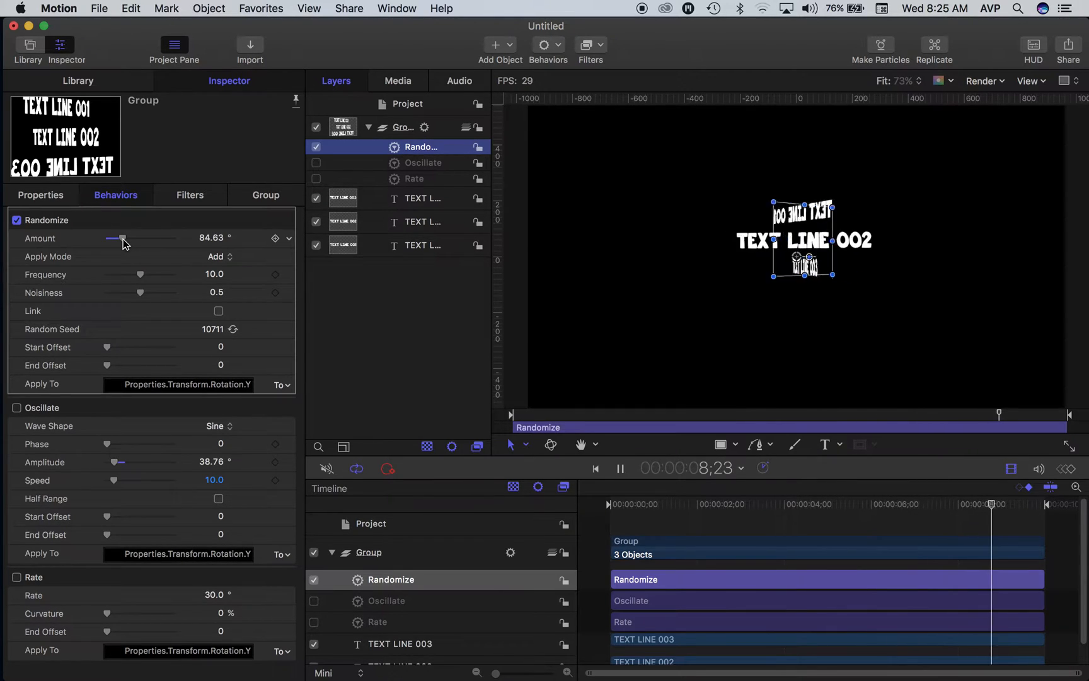
pyautogui.moveTo(137, 280)
pyautogui.mouseDown()
pyautogui.moveTo(119, 278)
pyautogui.moveTo(163, 281)
pyautogui.moveTo(122, 279)
pyautogui.mouseUp()
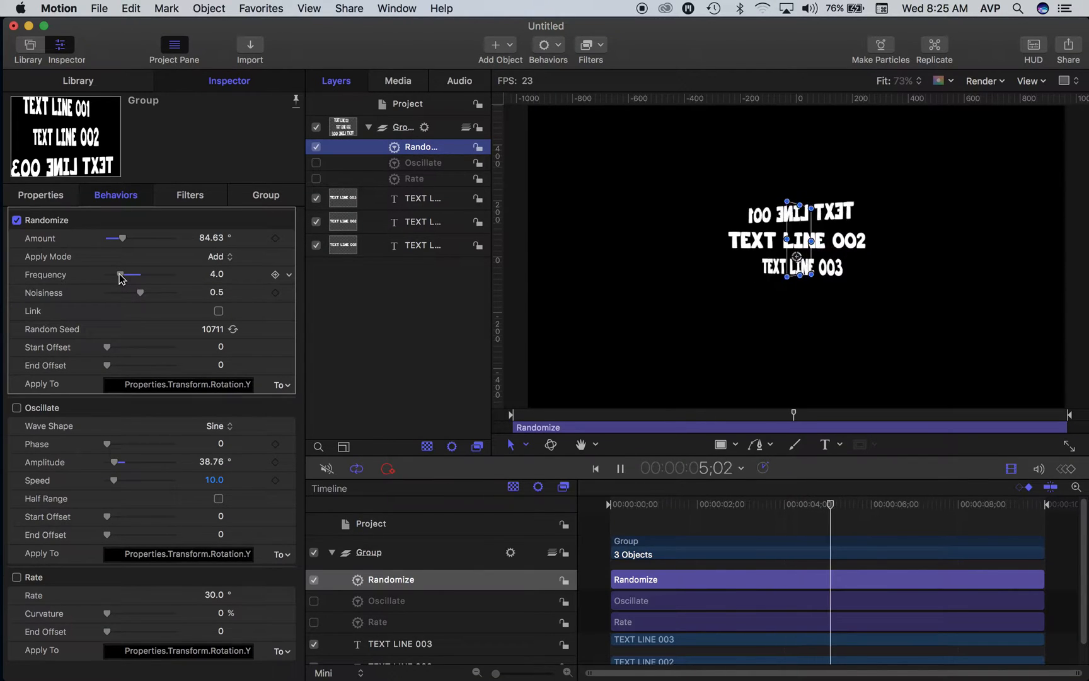
pyautogui.moveTo(142, 296)
pyautogui.mouseDown()
pyautogui.moveTo(106, 299)
pyautogui.moveTo(190, 303)
pyautogui.moveTo(123, 301)
pyautogui.mouseUp()
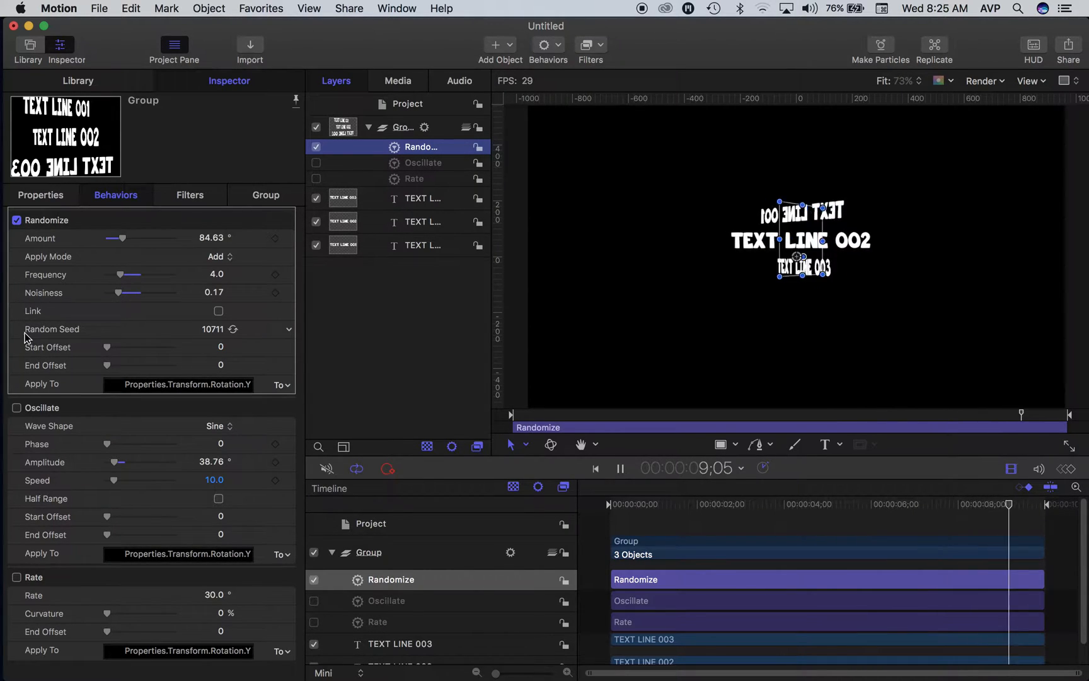
# Step: Generate a new random seed for the Randomize behavior three times while the project plays
pyautogui.click(232, 330)
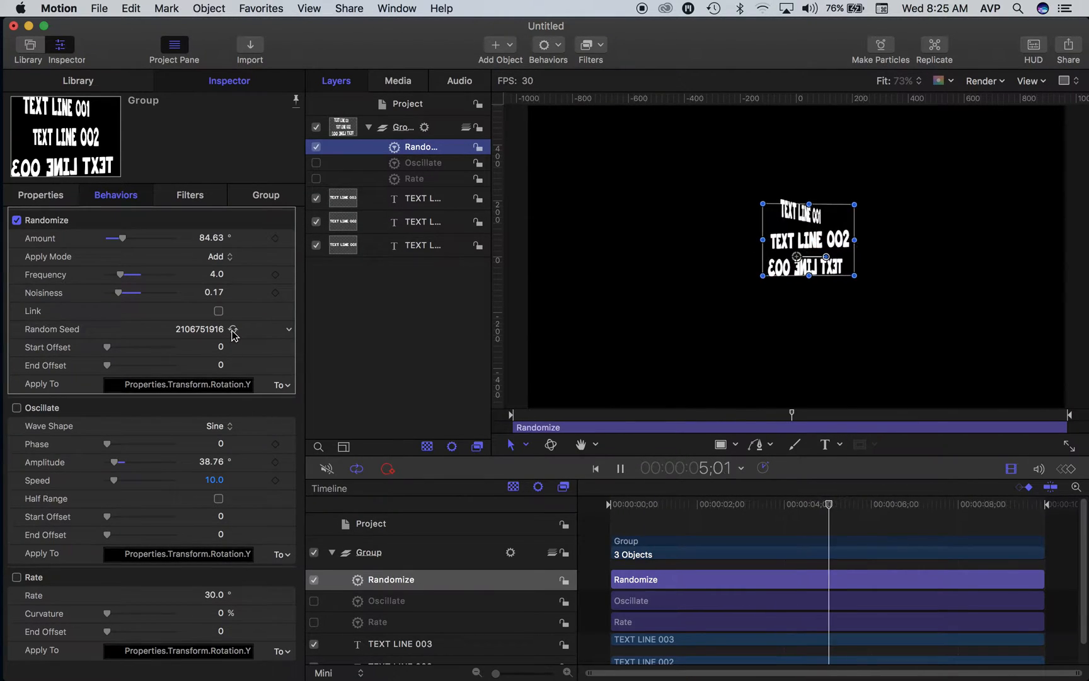
pyautogui.click(233, 330)
pyautogui.click(233, 331)
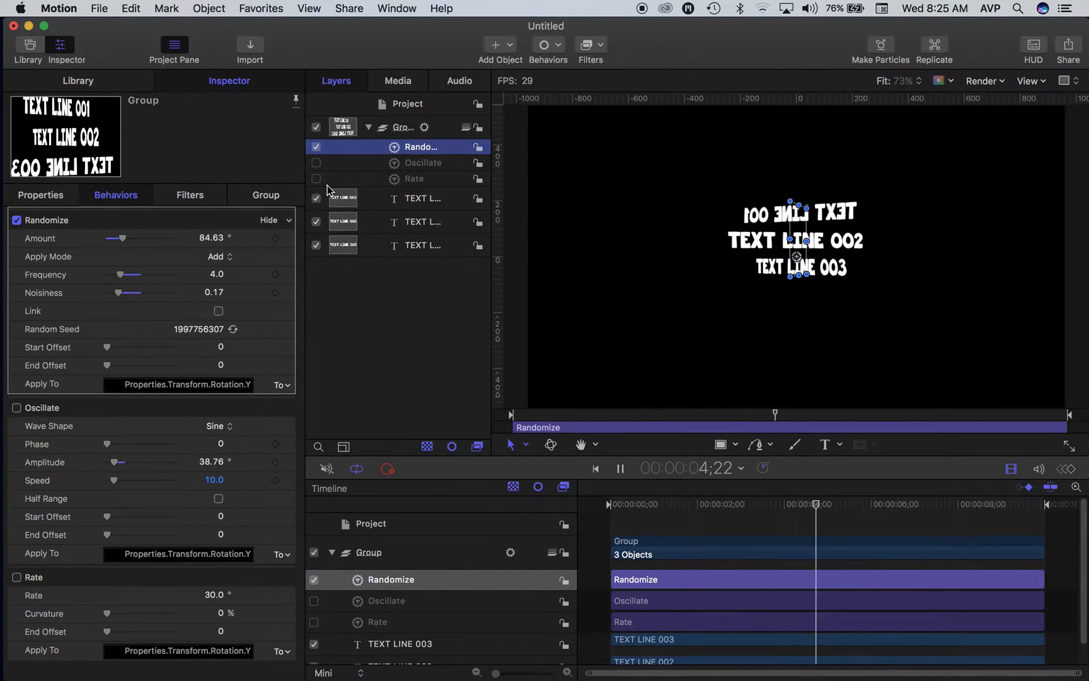
# Step: Disable the Randomize behavior and add an Audio parameter behavior to the group's Y rotation
pyautogui.click(316, 147)
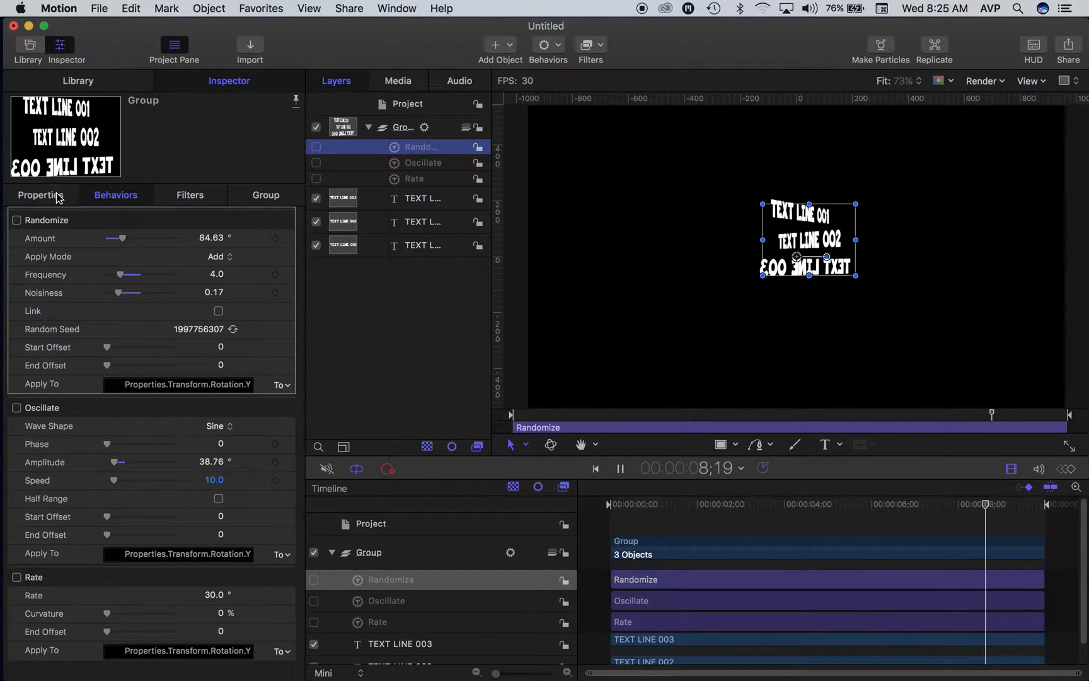
pyautogui.click(392, 129)
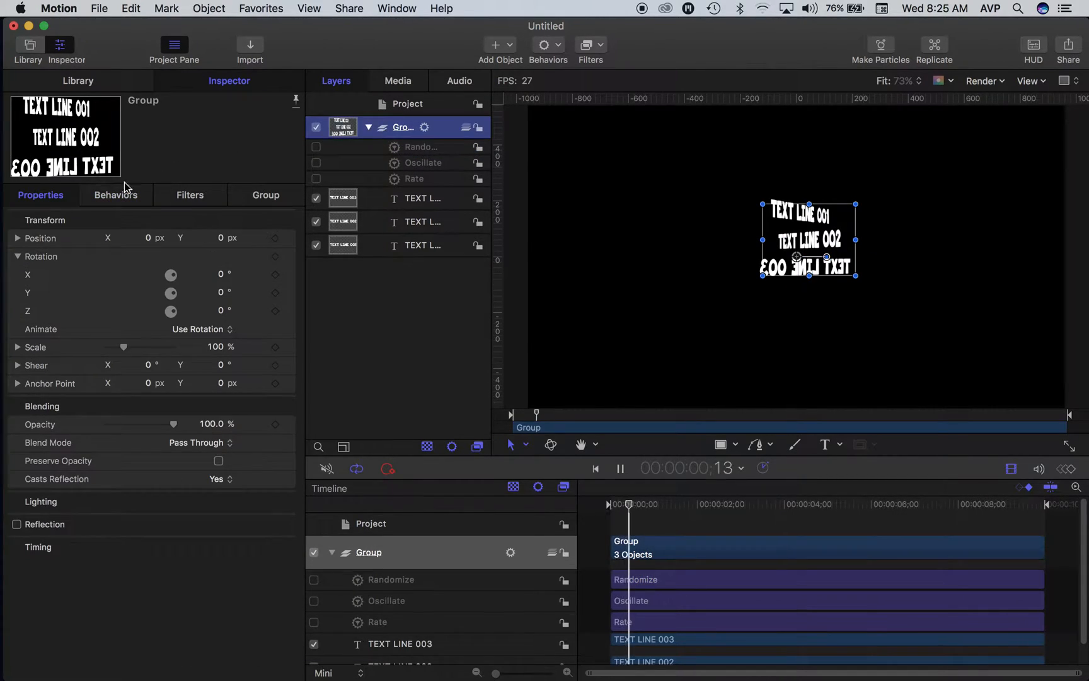
pyautogui.rightClick(29, 294)
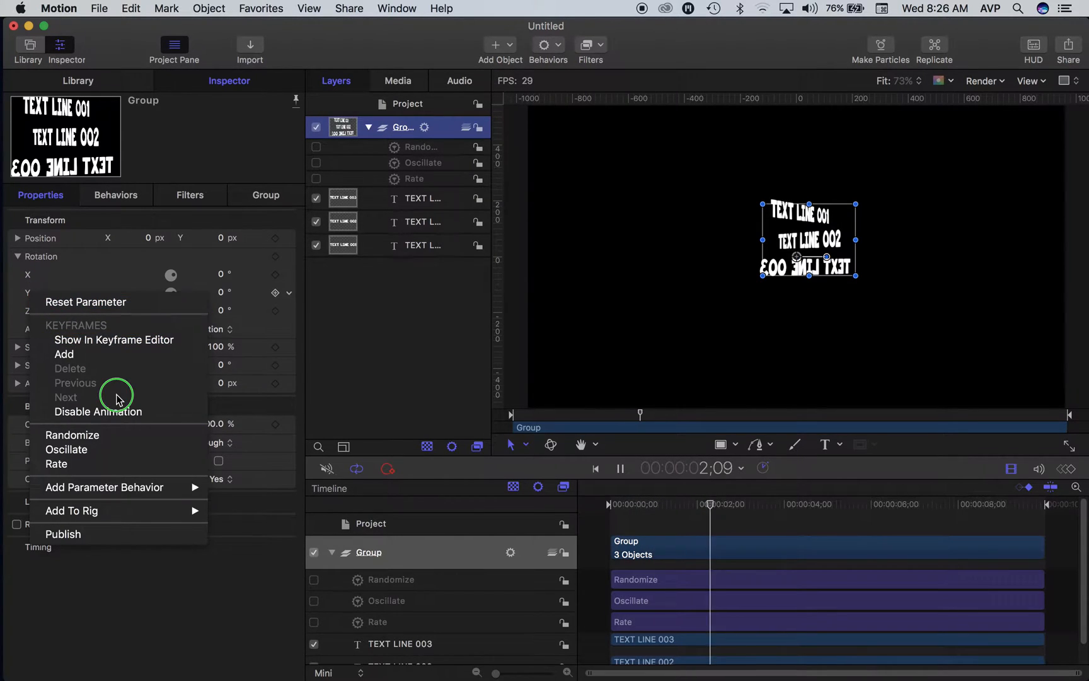
pyautogui.moveTo(145, 488)
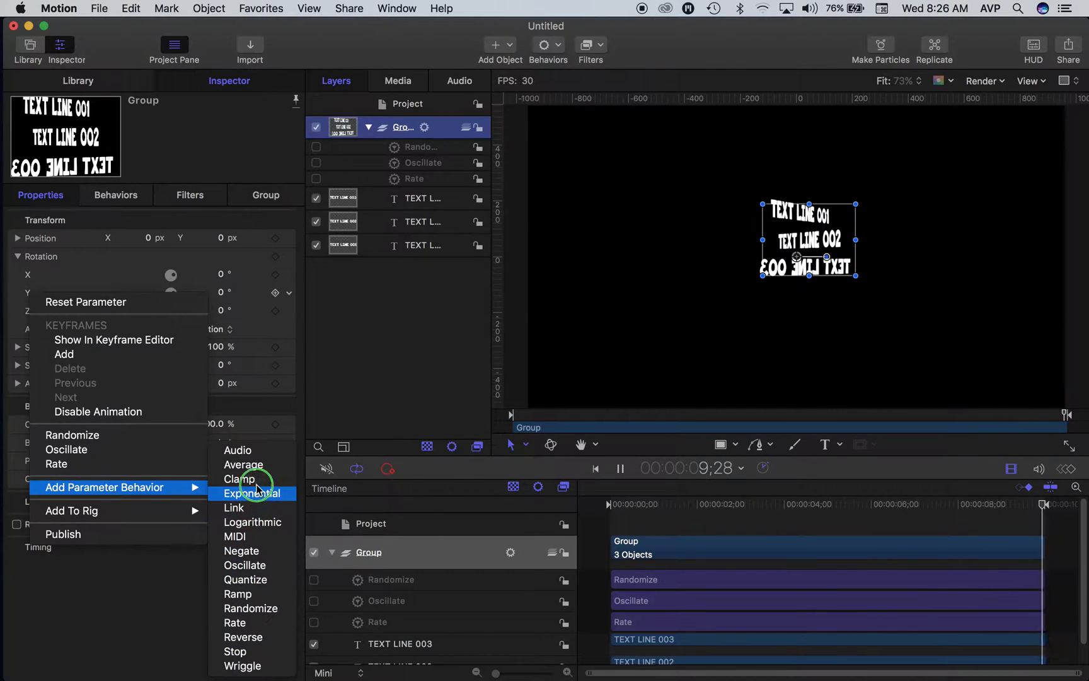
pyautogui.click(261, 451)
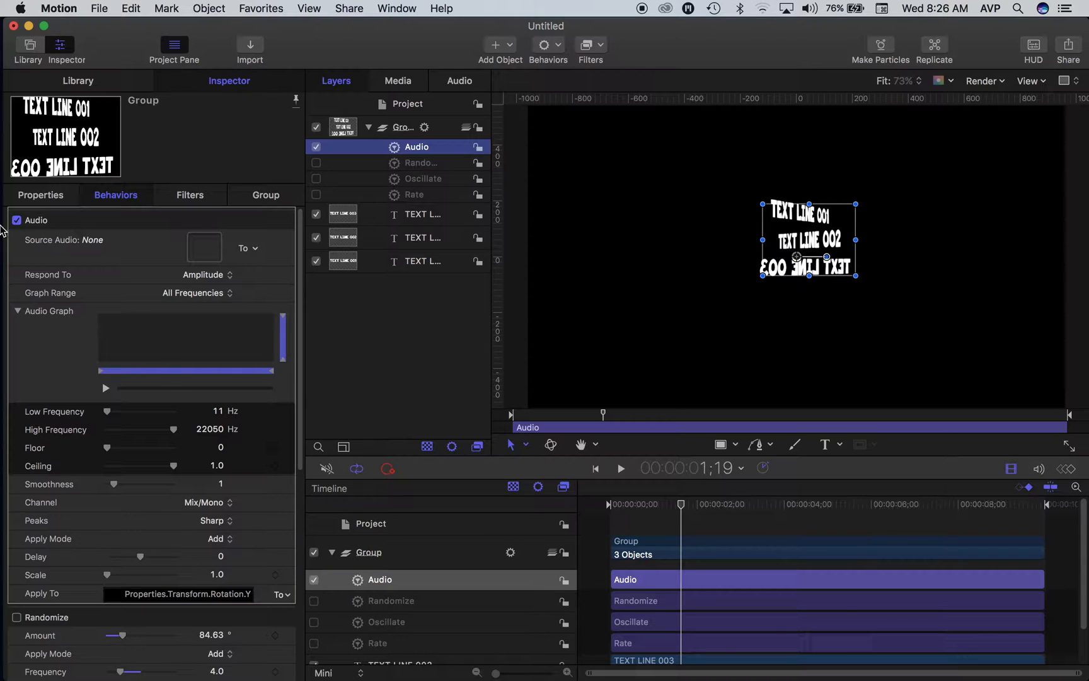
# Step: Switch to Finder and search the whole Mac for "ASSOCIATED Production" to find a source audio file
pyautogui.moveTo(3, 230)
pyautogui.click(19, 125)
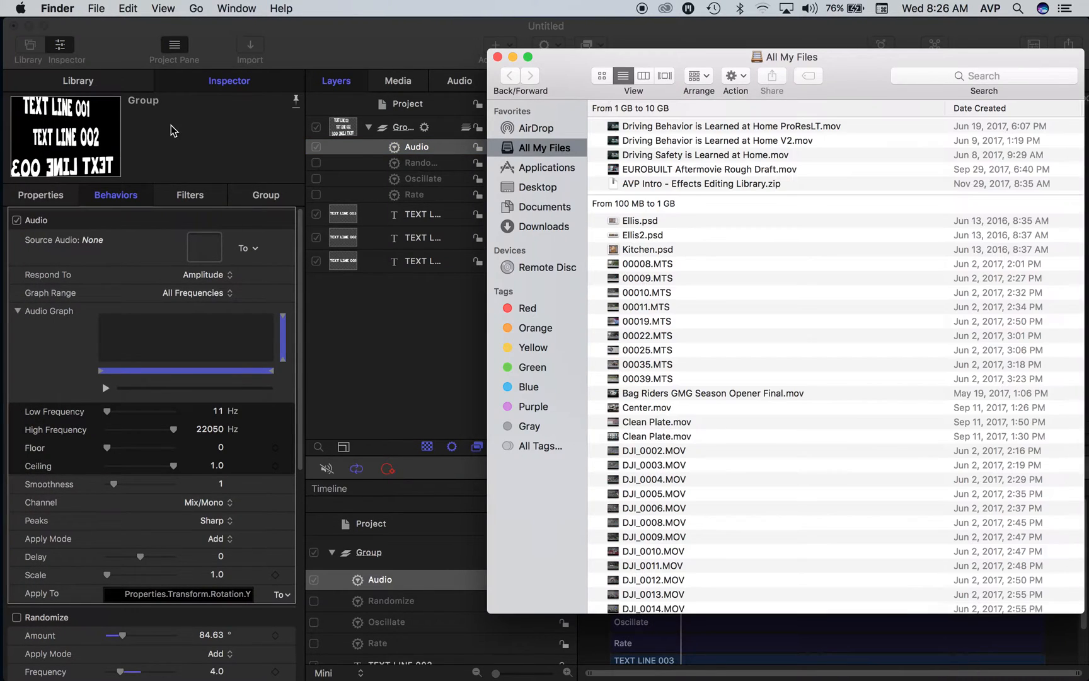
pyautogui.moveTo(634, 61); pyautogui.dragTo(374, 59)
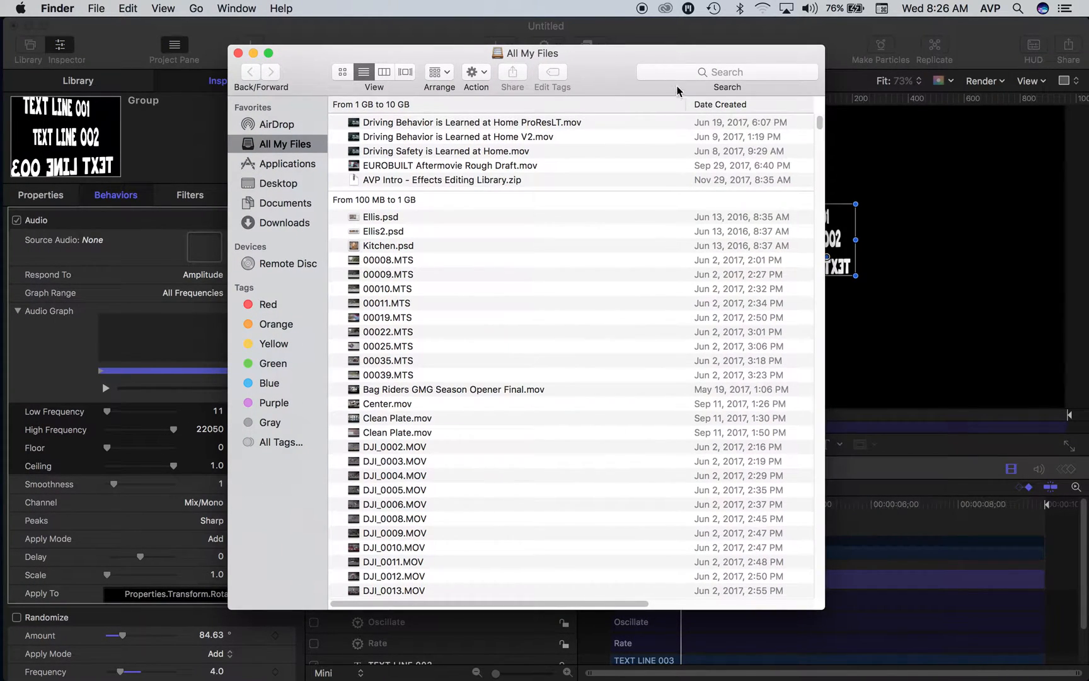
pyautogui.click(725, 68)
pyautogui.write('AS')
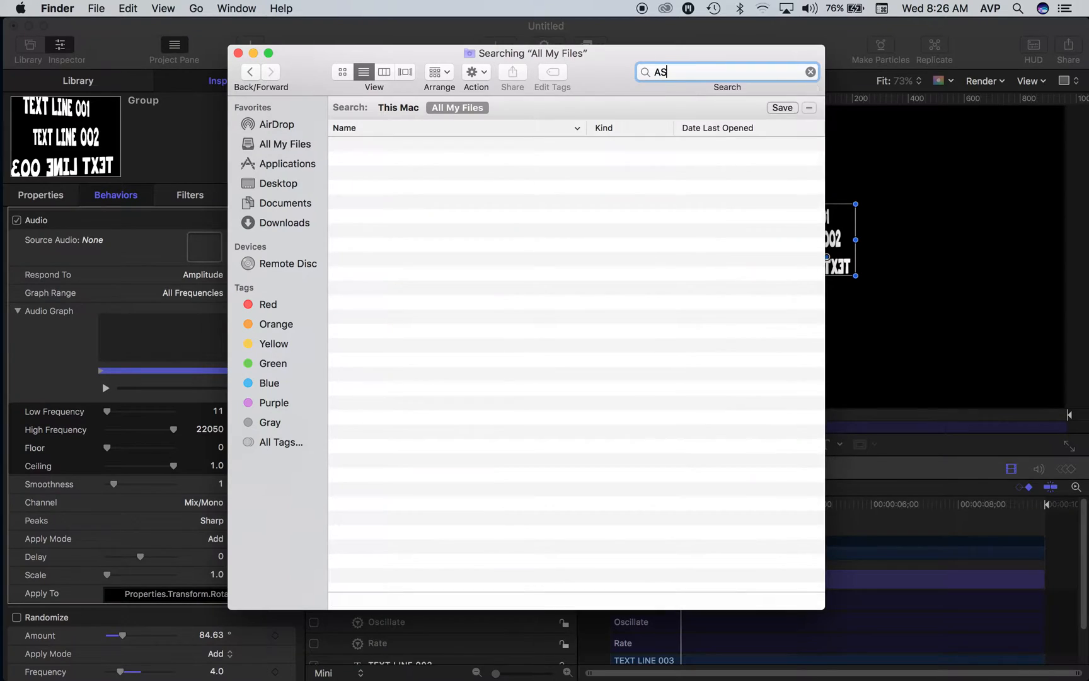
pyautogui.write('SOCIATED')
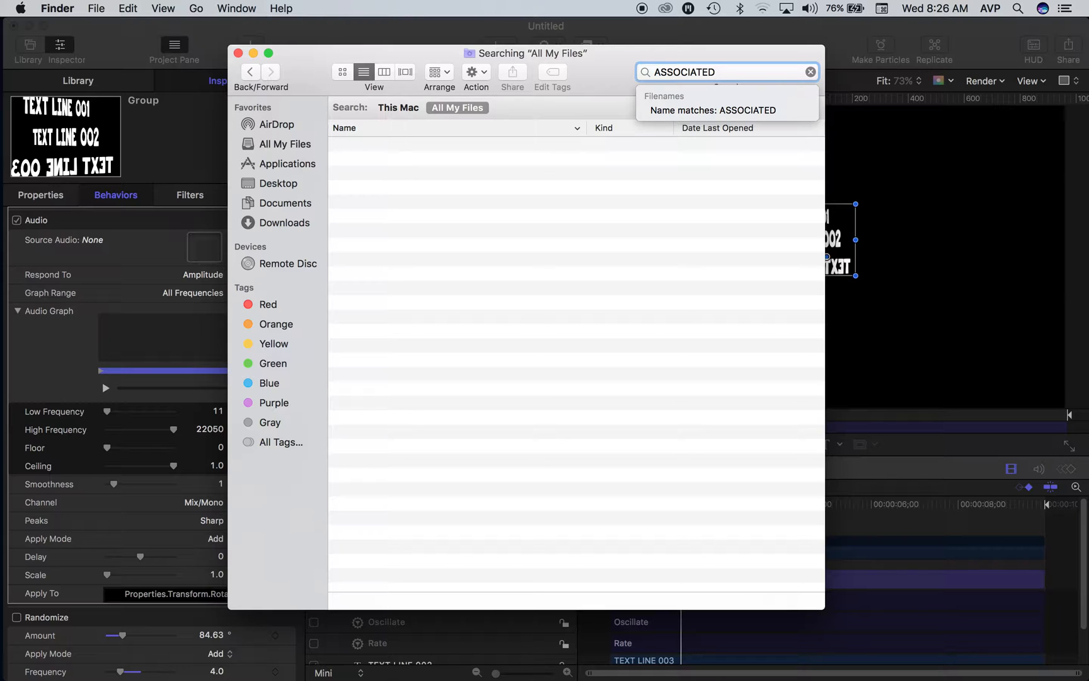
pyautogui.press('Return')
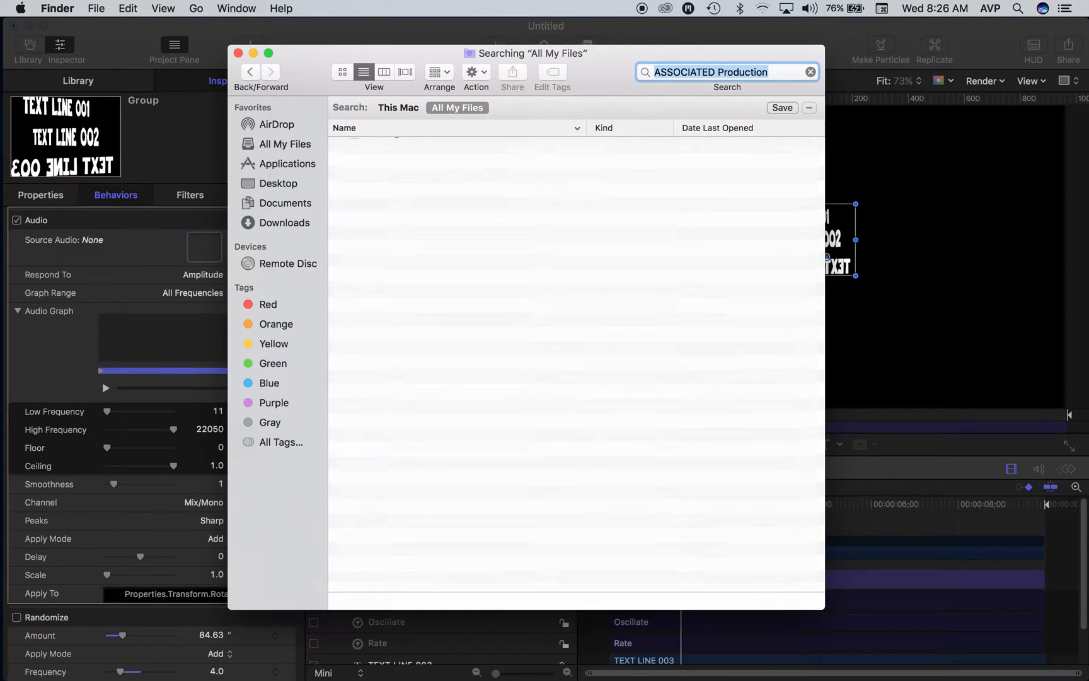
pyautogui.click(391, 110)
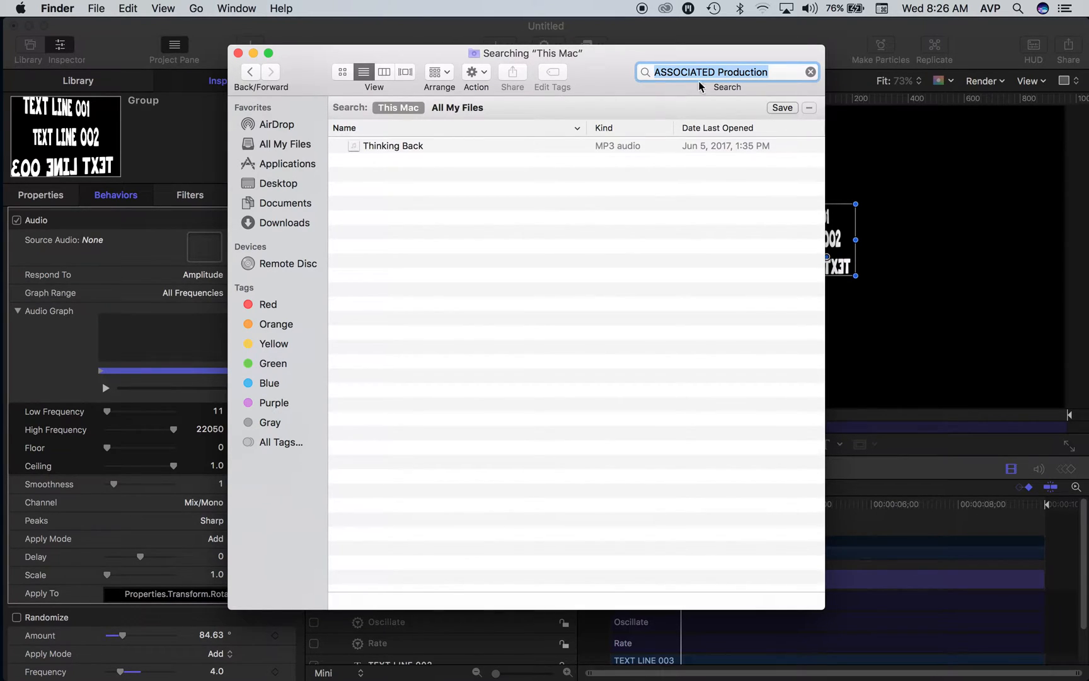
# Step: Clear the search and repeat it across the whole Mac in mixed case as "Associated Production"
pyautogui.click(810, 71)
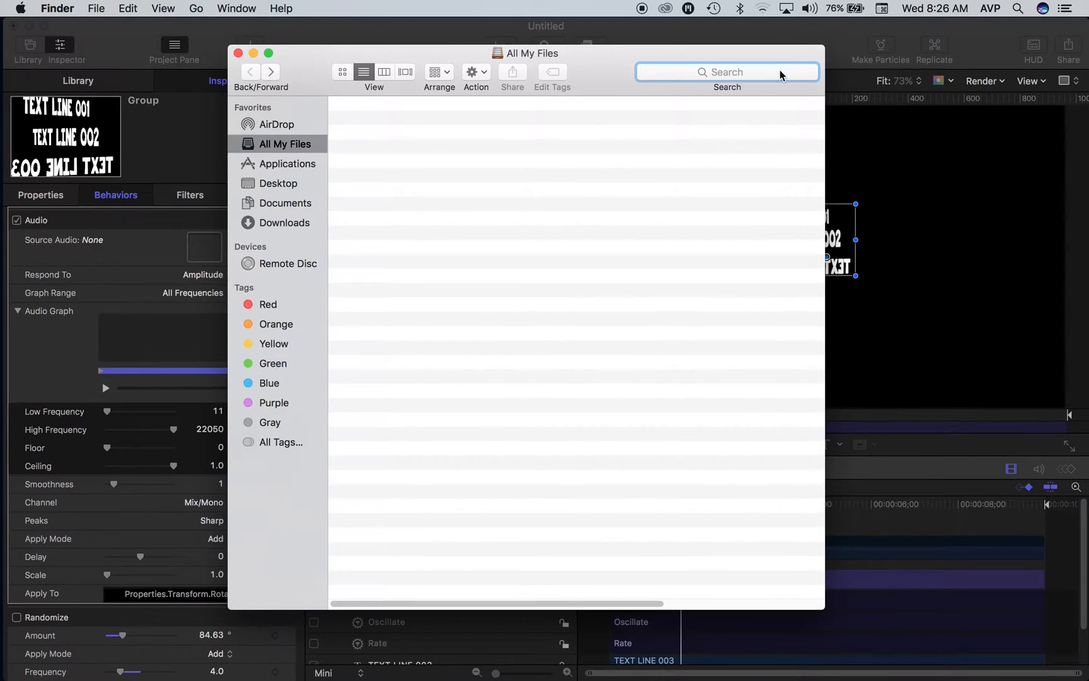
pyautogui.write('Ass')
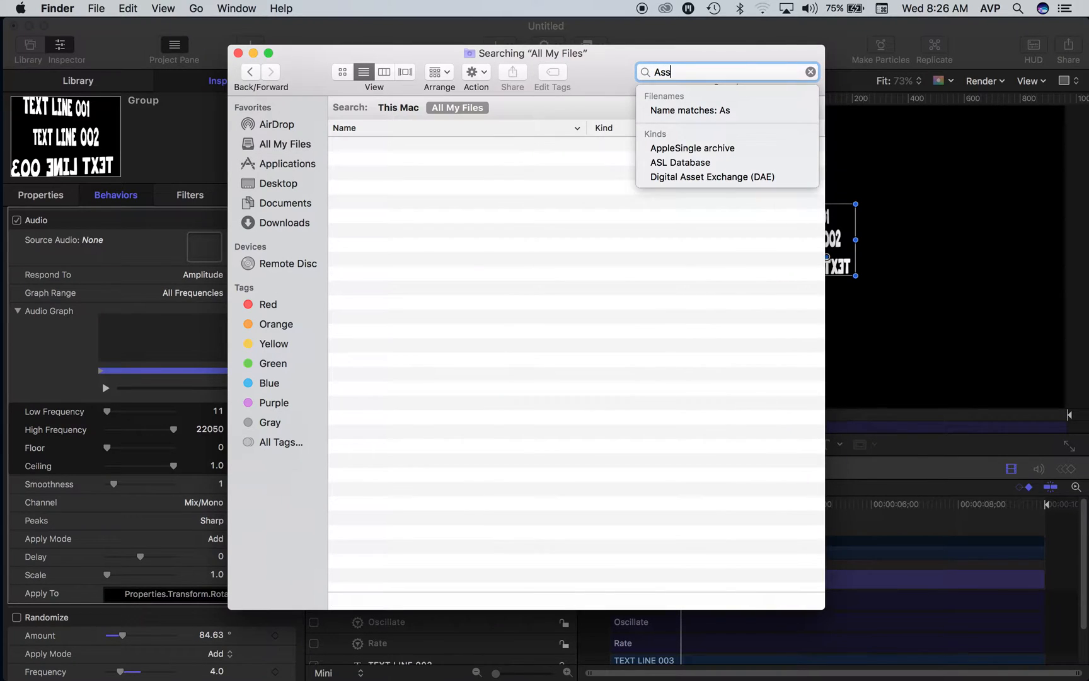
pyautogui.write('ociated Producti')
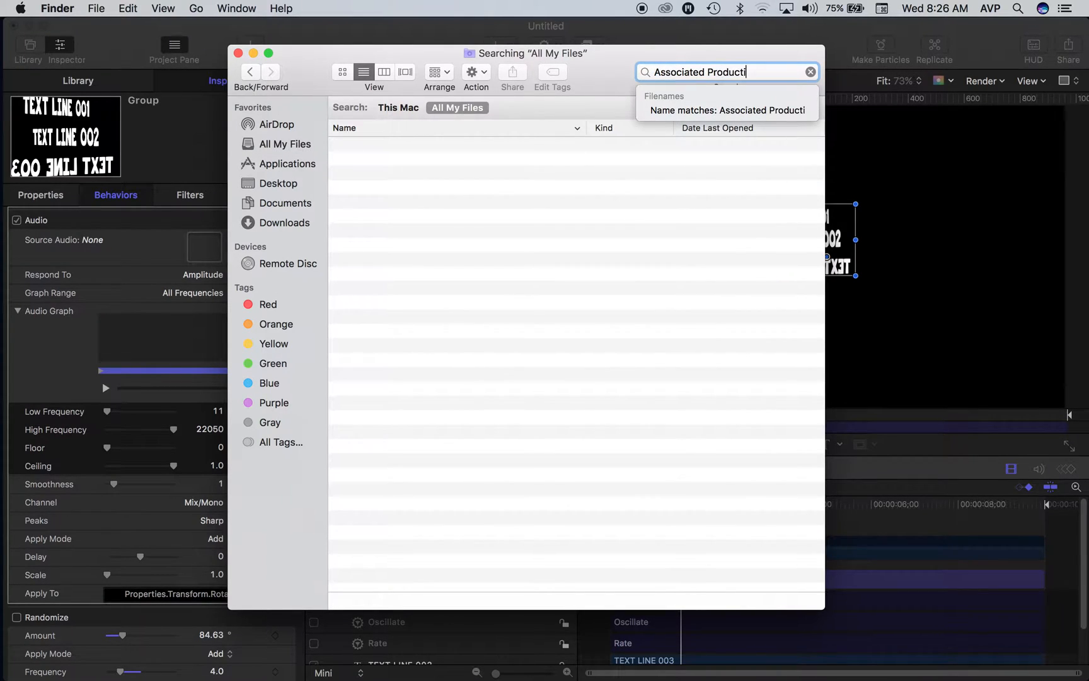
pyautogui.write('on')
pyautogui.press('Return')
pyautogui.click(399, 109)
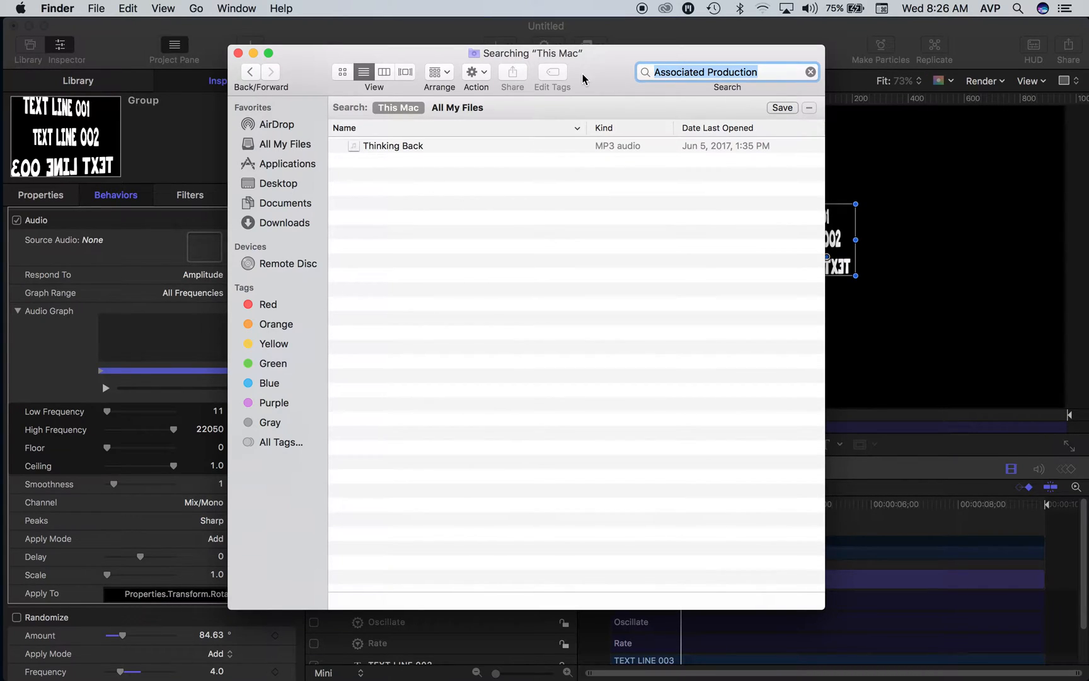
pyautogui.moveTo(618, 67); pyautogui.dragTo(580, 64)
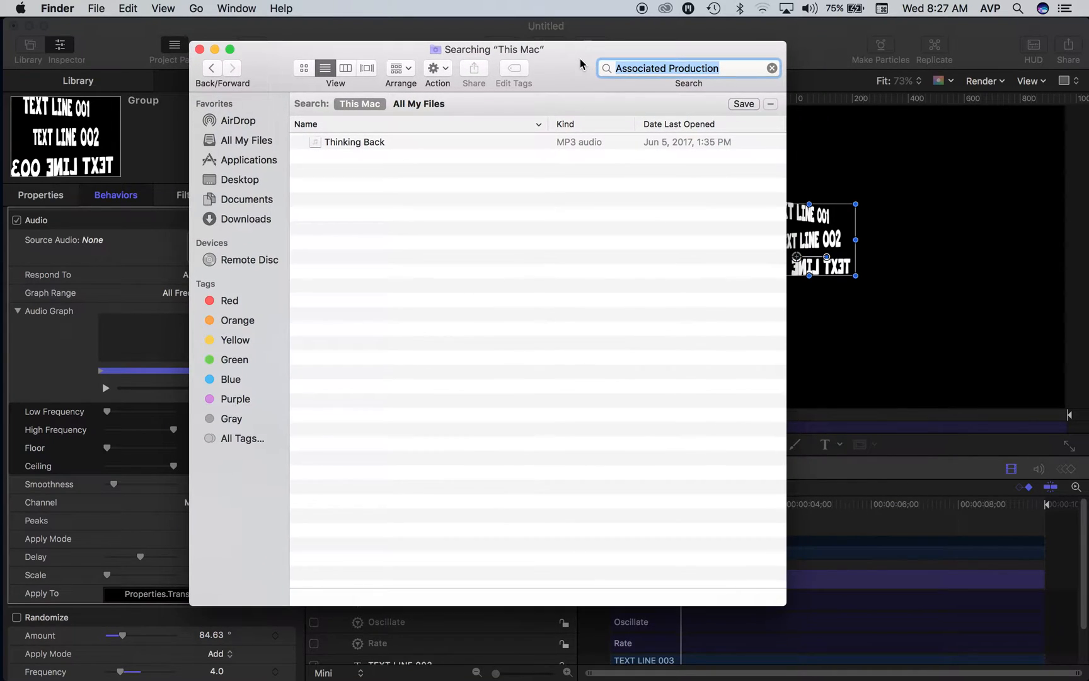
# Step: Clear the previous search and search the whole Mac for ".caf" audio files
pyautogui.click(771, 69)
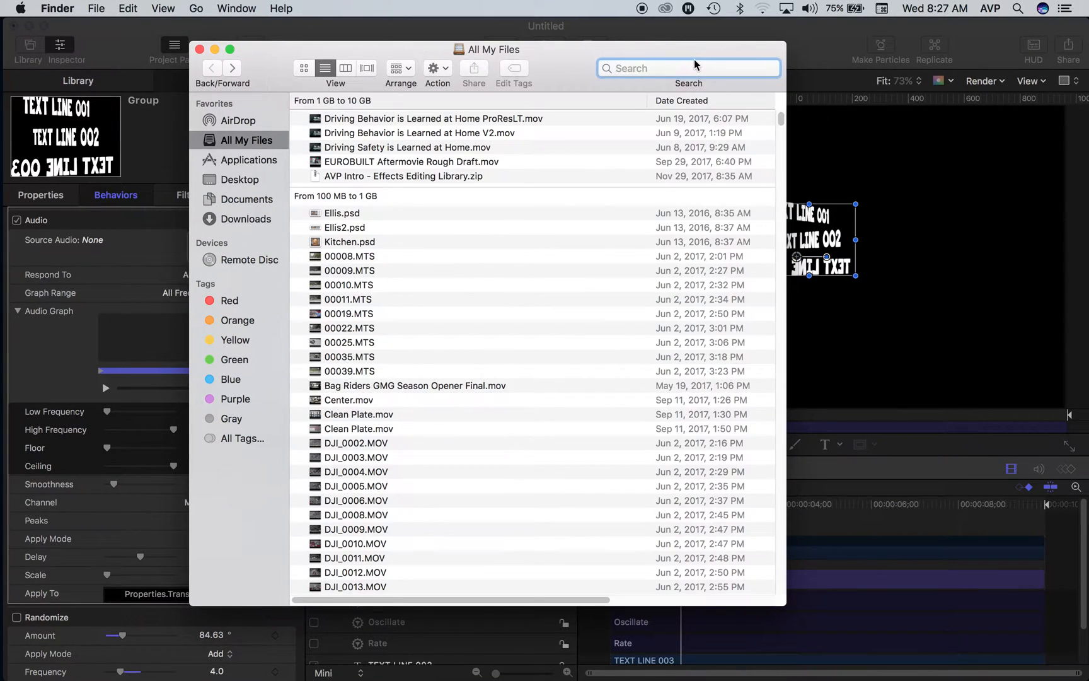
pyautogui.write('.caf')
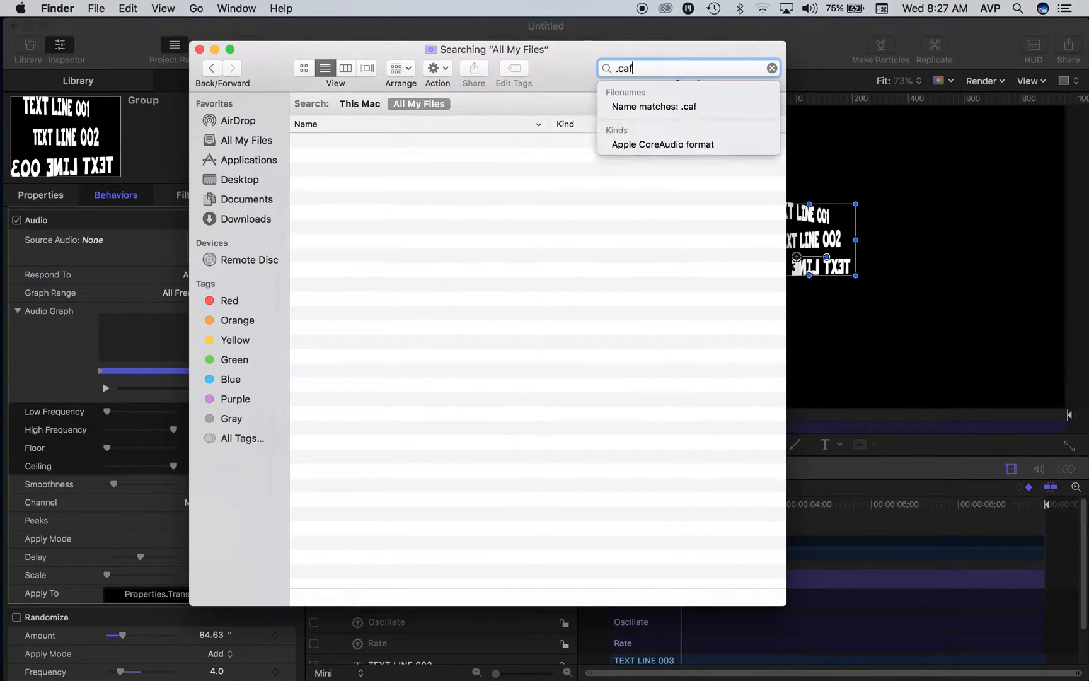
pyautogui.press('Return')
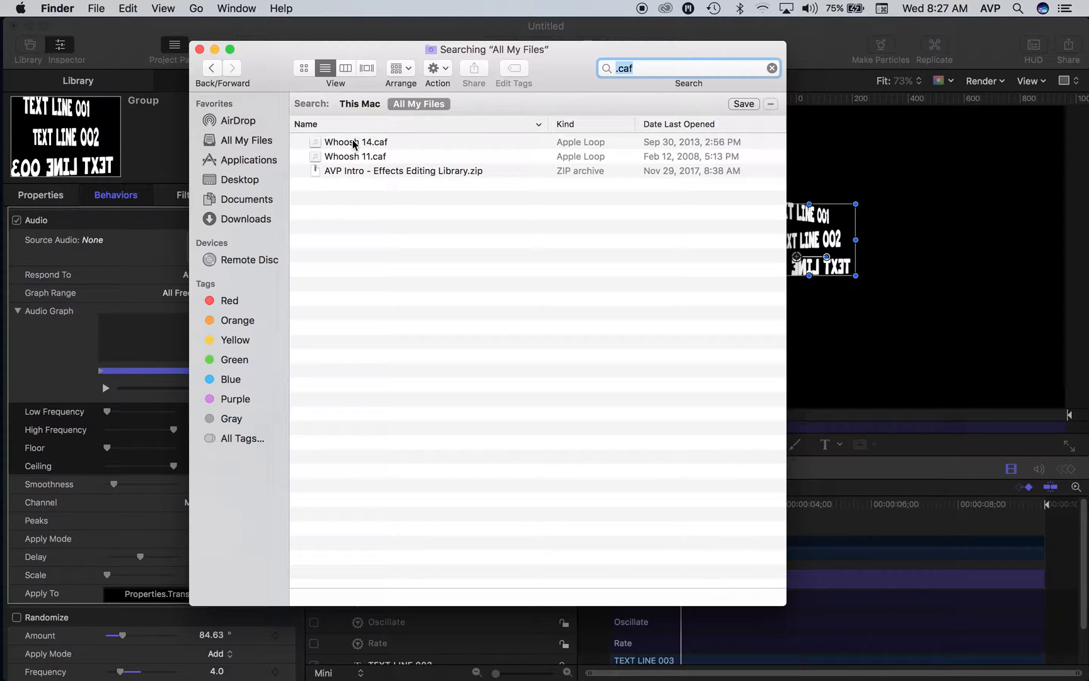
pyautogui.click(359, 104)
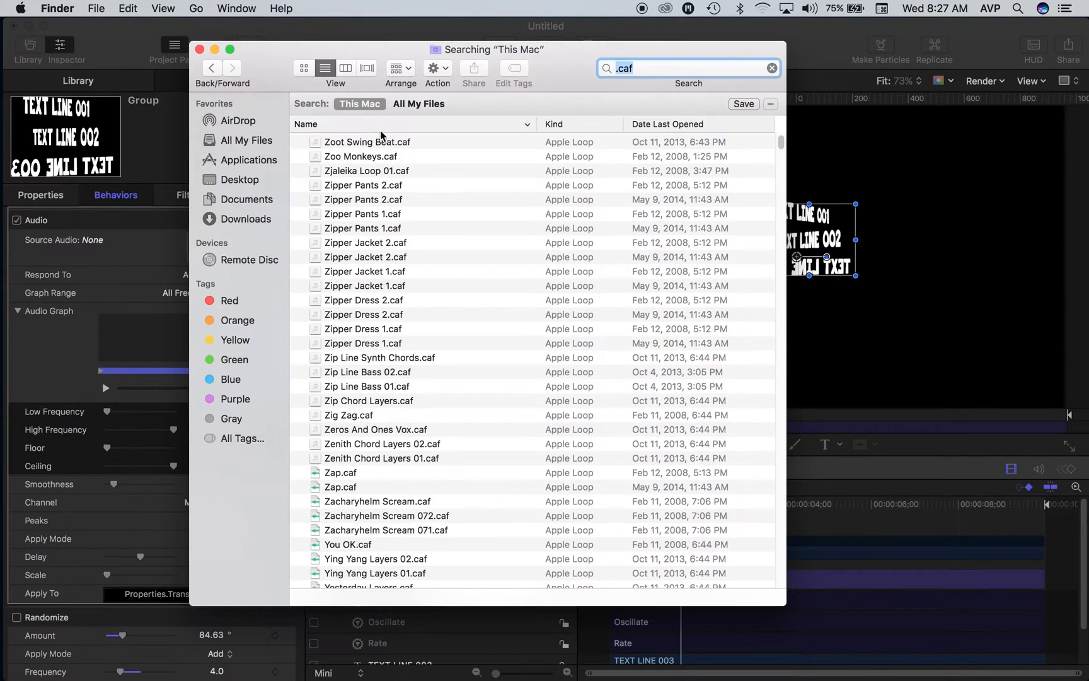
# Step: Browse the .caf results to the Vintage Drum Machine Pattern loops and preview Vintage Drum Machine Pattern 73.caf
pyautogui.scroll(-20, 440, 236)
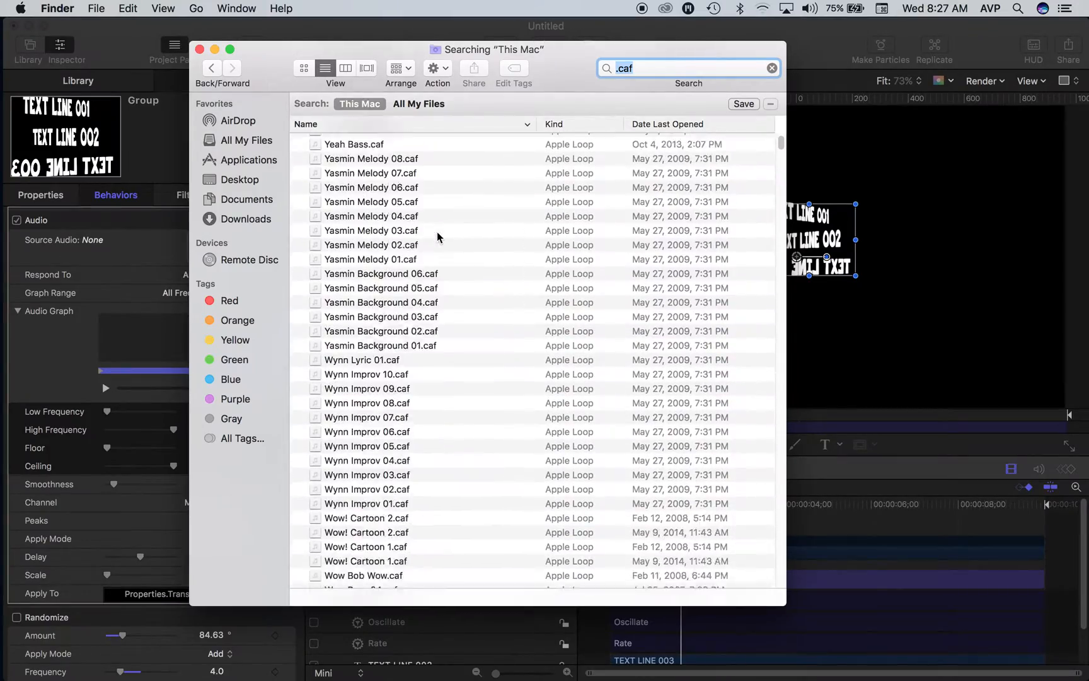
pyautogui.scroll(-20, 439, 236)
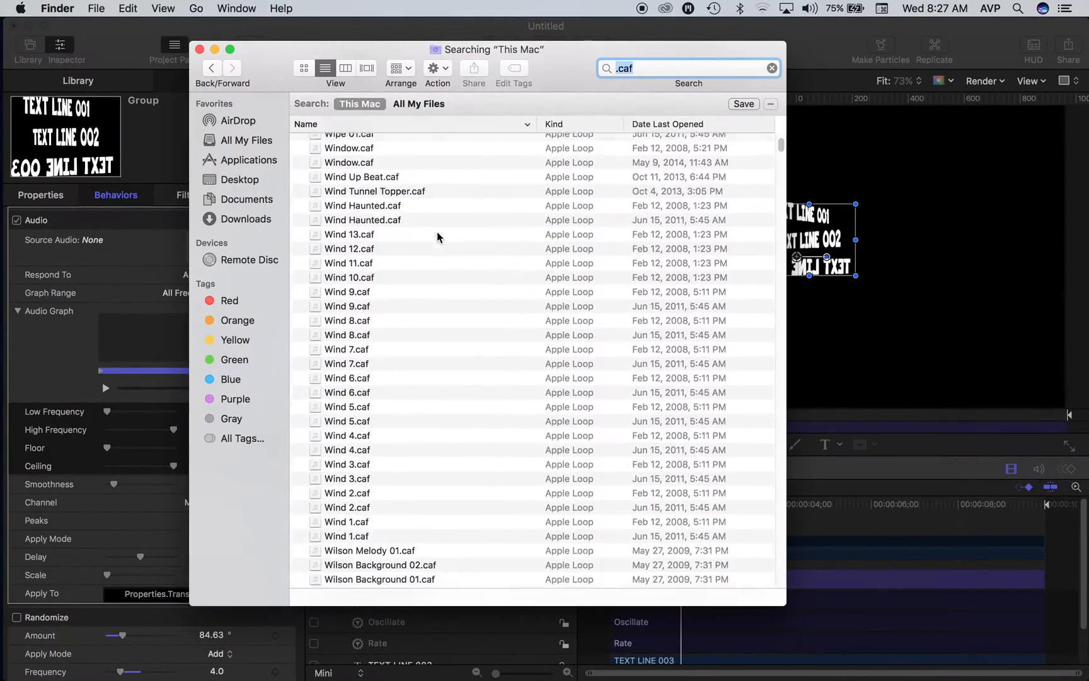
pyautogui.scroll(-20, 440, 237)
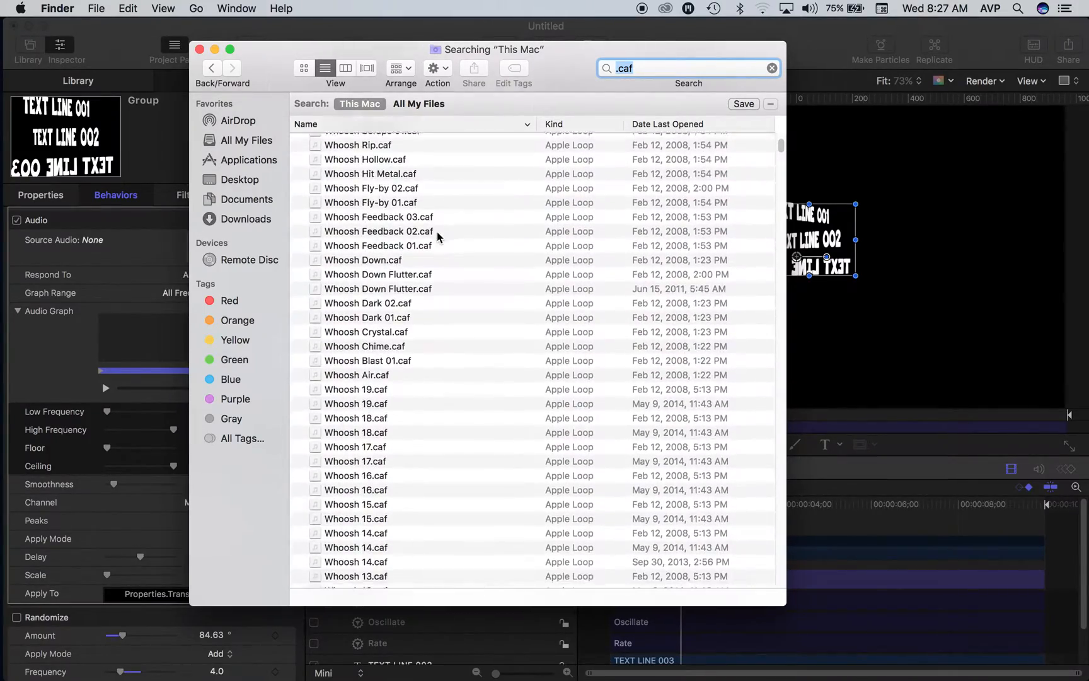
pyautogui.scroll(-20, 439, 236)
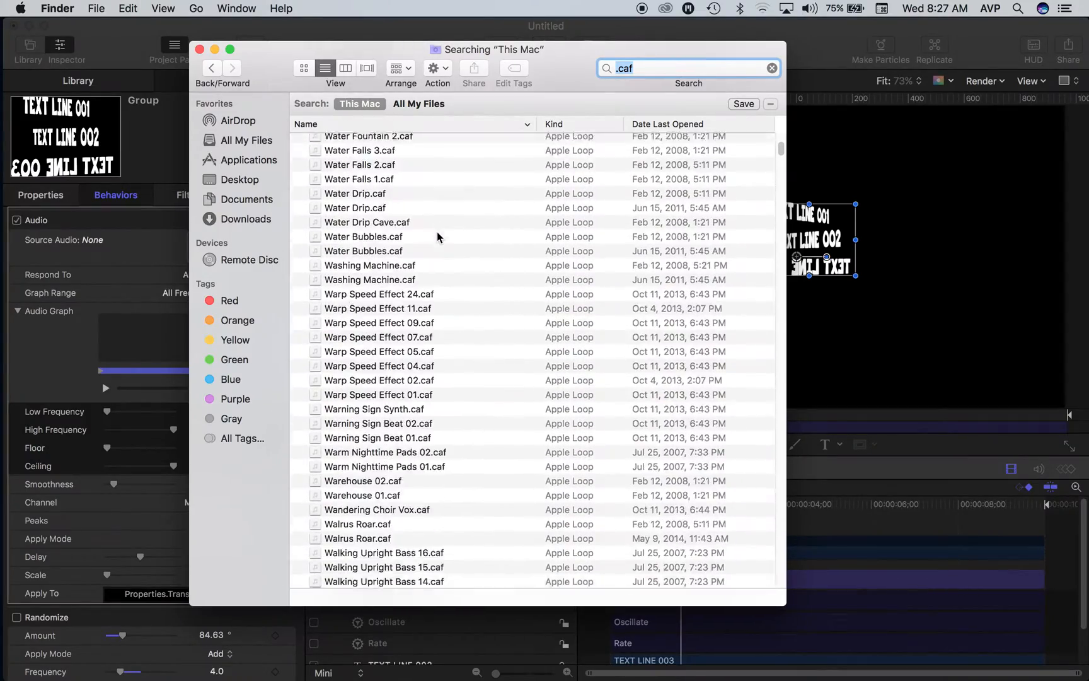
pyautogui.scroll(-20, 439, 236)
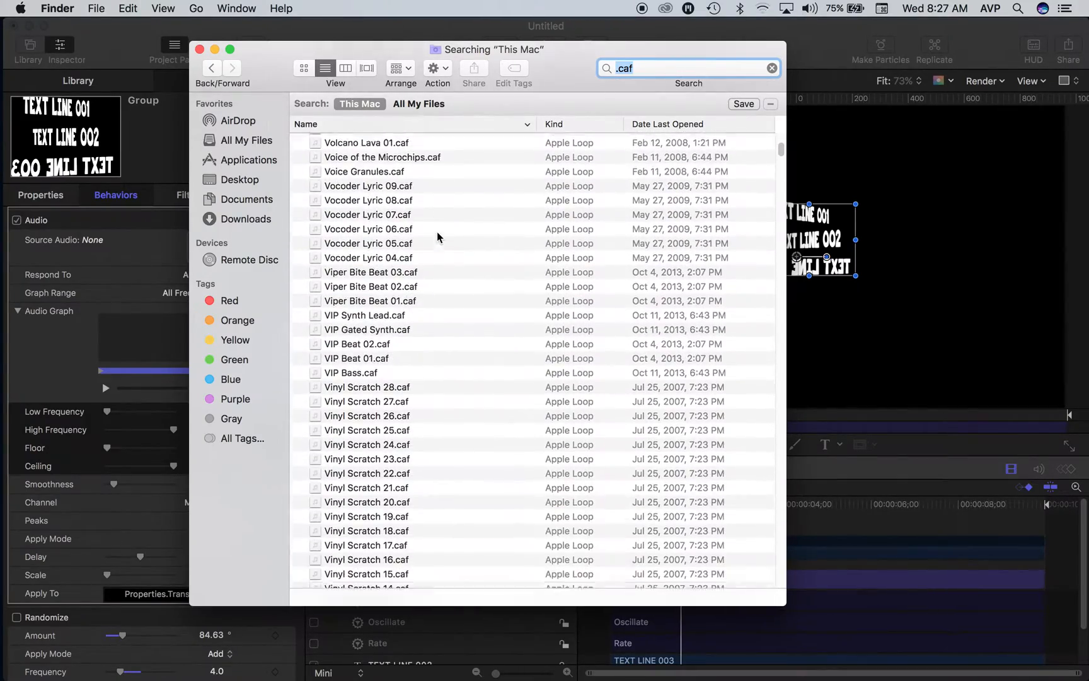
pyautogui.scroll(-12, 439, 236)
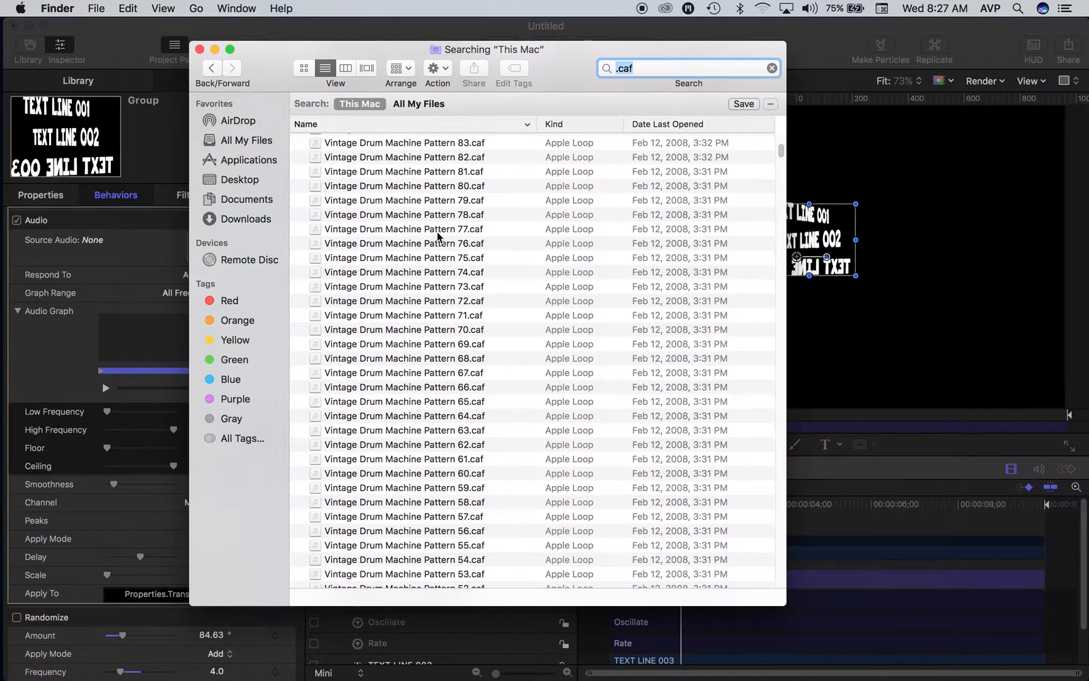
pyautogui.click(404, 291)
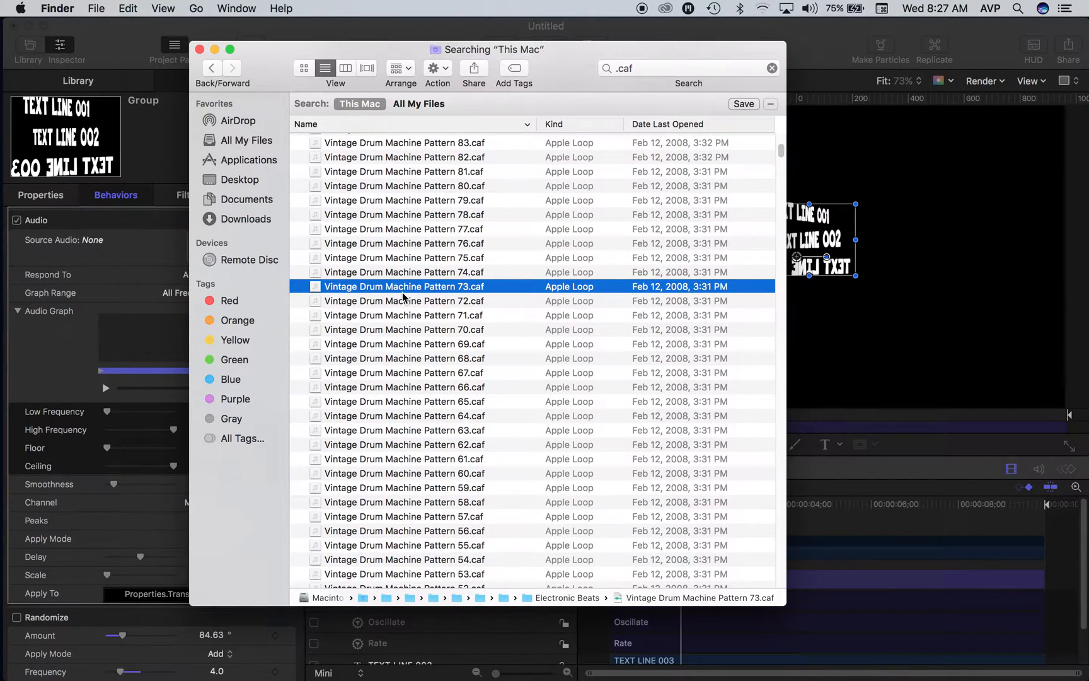
pyautogui.press('space')
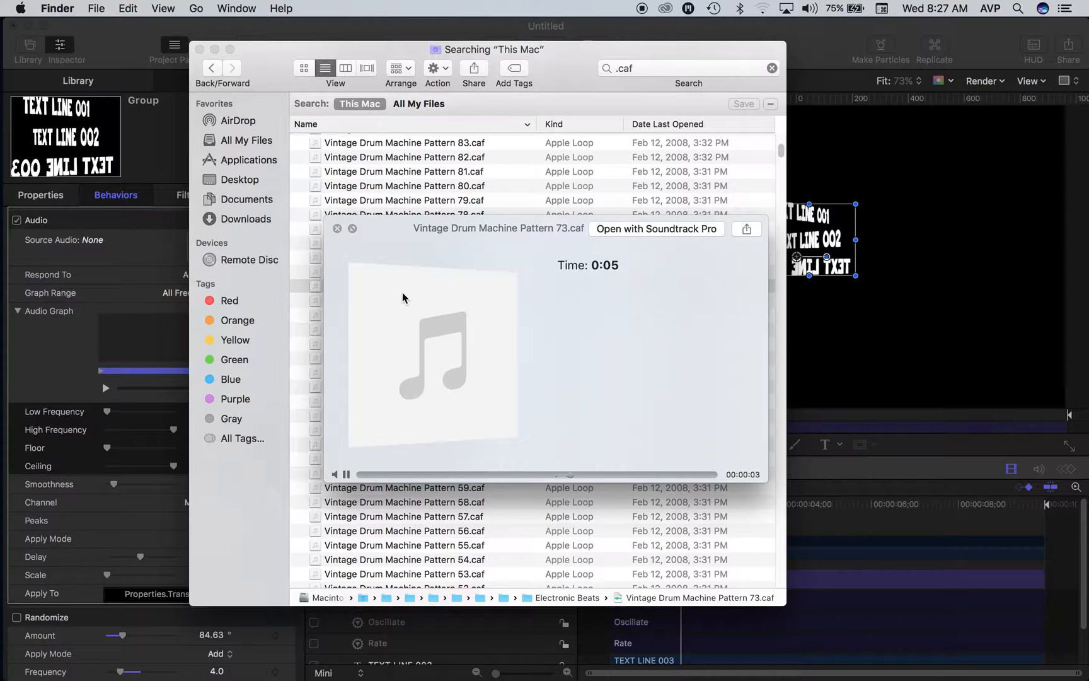
pyautogui.press('space')
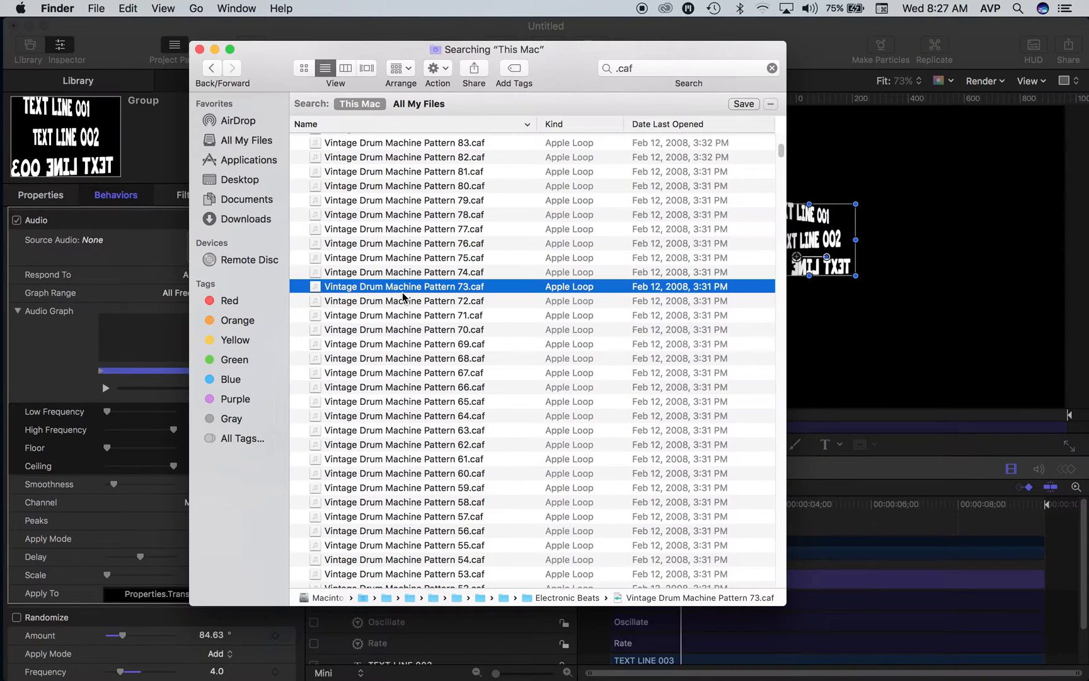
# Step: Preview Vintage Drum Machine Pattern 65.caf, add it to the Motion project, and switch back to Motion
pyautogui.click(381, 402)
pyautogui.press('space')
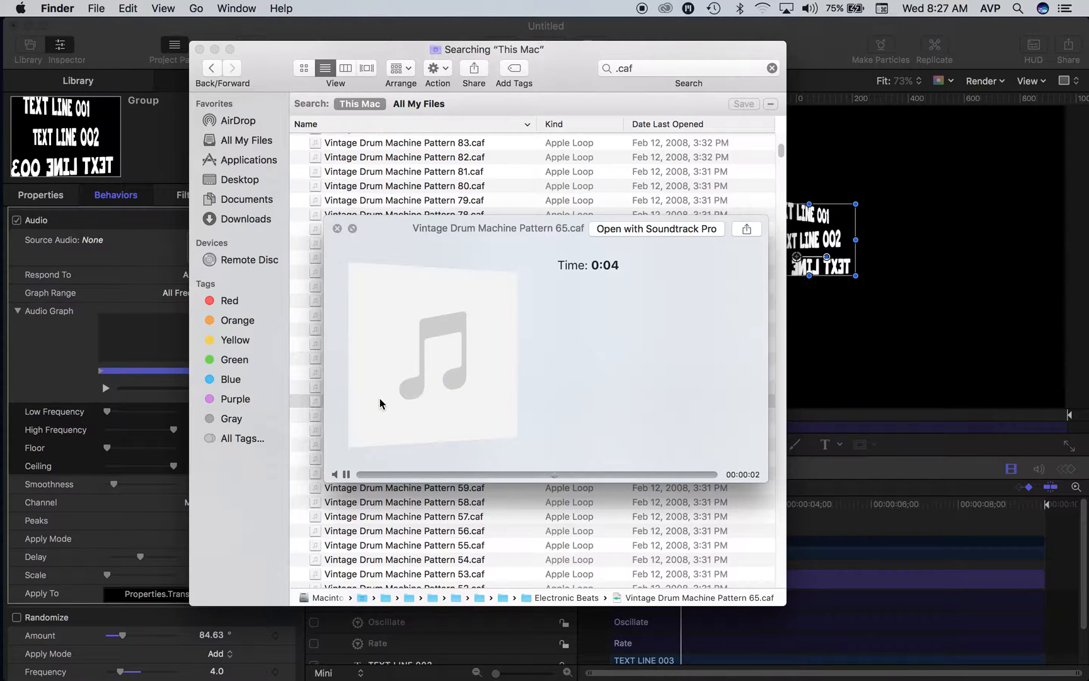
pyautogui.press('space')
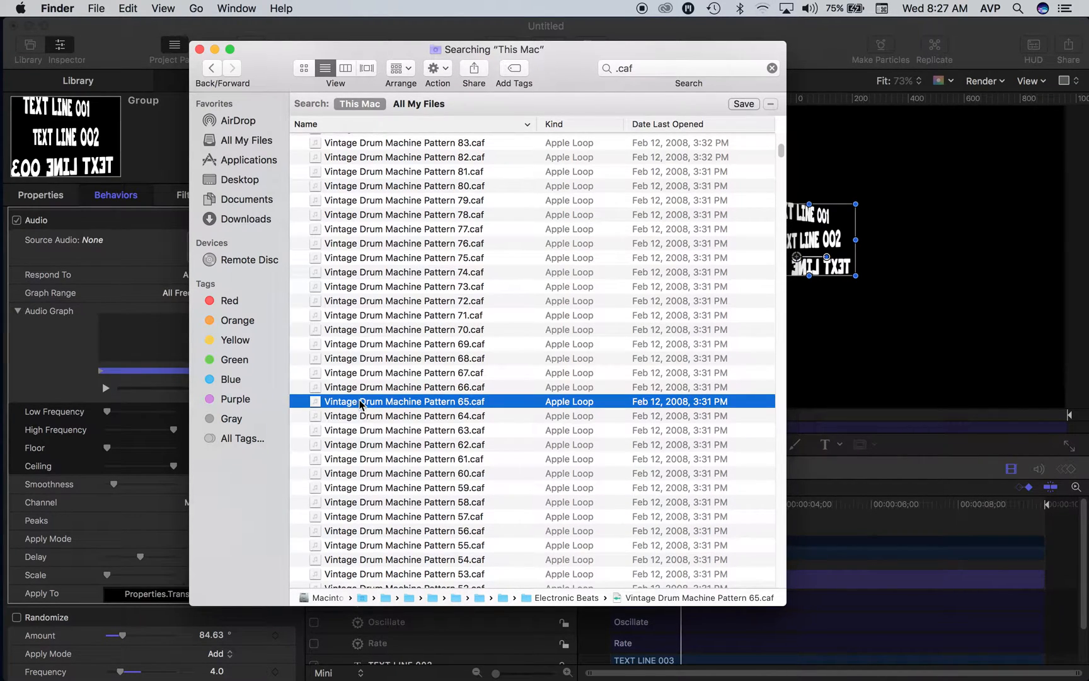
pyautogui.moveTo(360, 404); pyautogui.dragTo(920, 327)
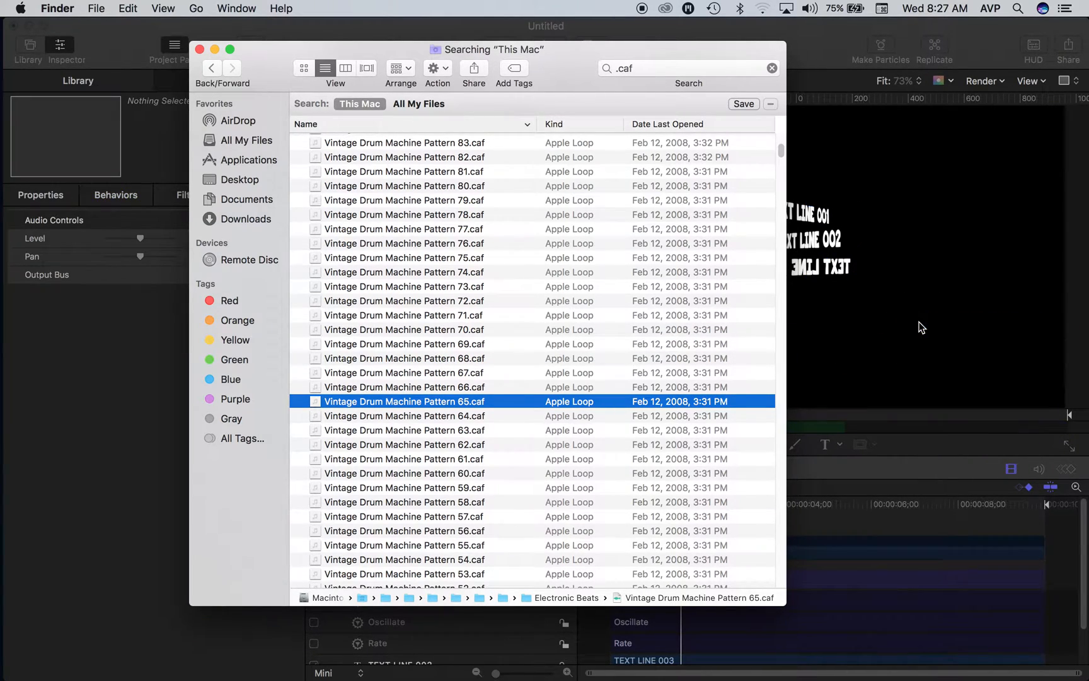
pyautogui.click(880, 335)
# Step: Shorten the play range to end with the Vintage Drum Machine Pattern 65 clip and play it from the project start
pyautogui.moveTo(661, 421); pyautogui.dragTo(546, 429)
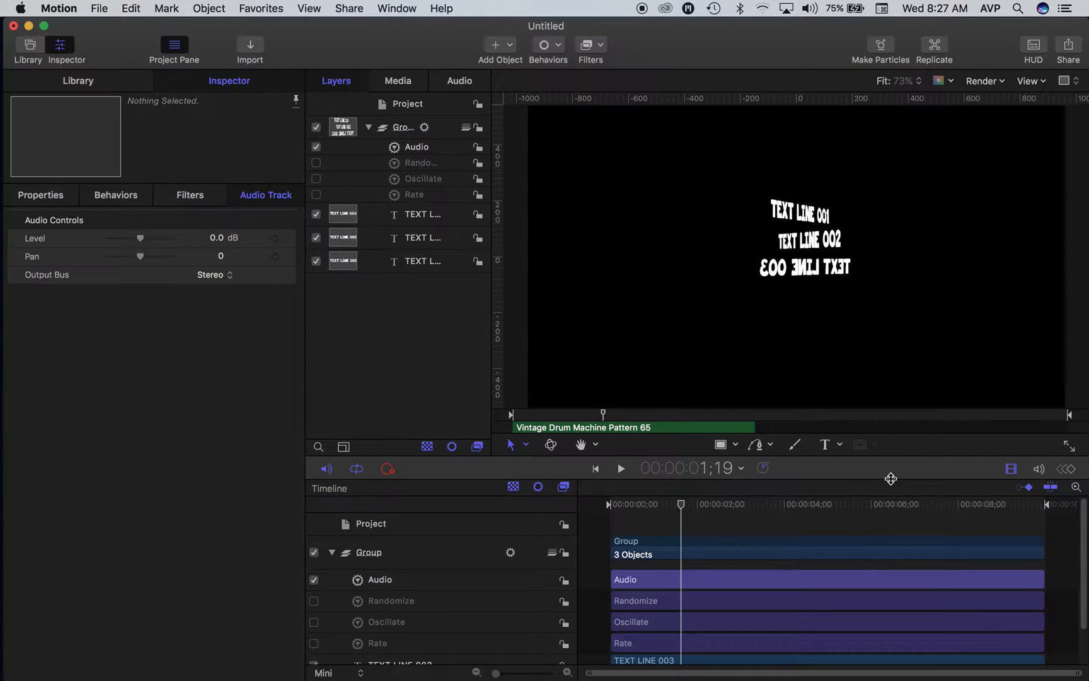
pyautogui.moveTo(687, 506); pyautogui.dragTo(570, 487)
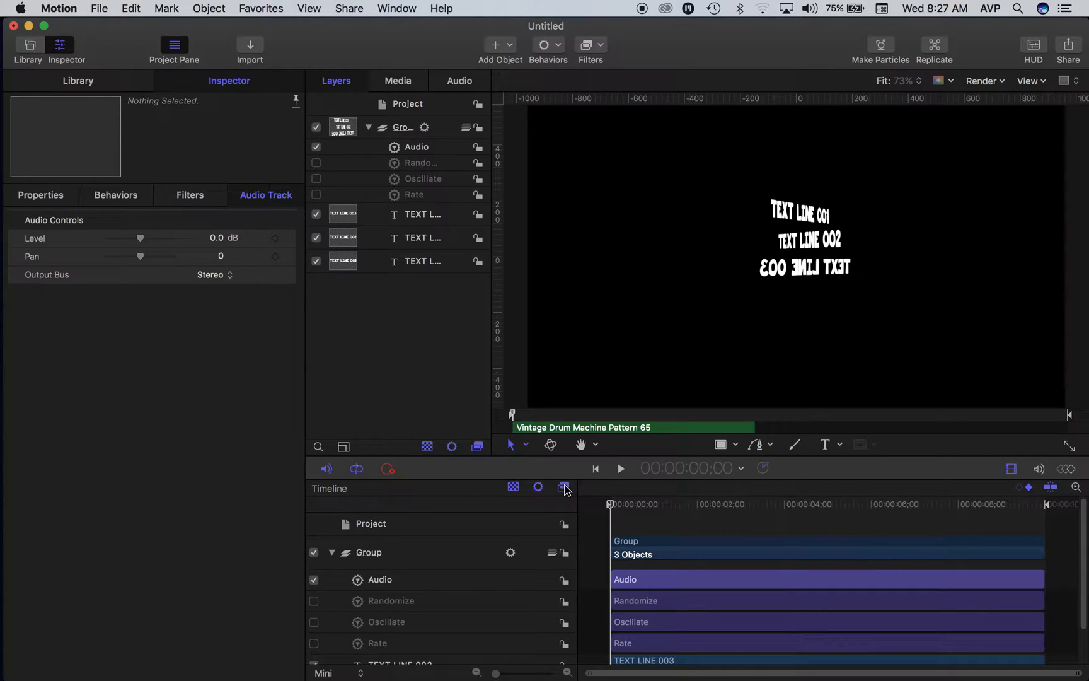
pyautogui.moveTo(558, 431); pyautogui.dragTo(506, 406)
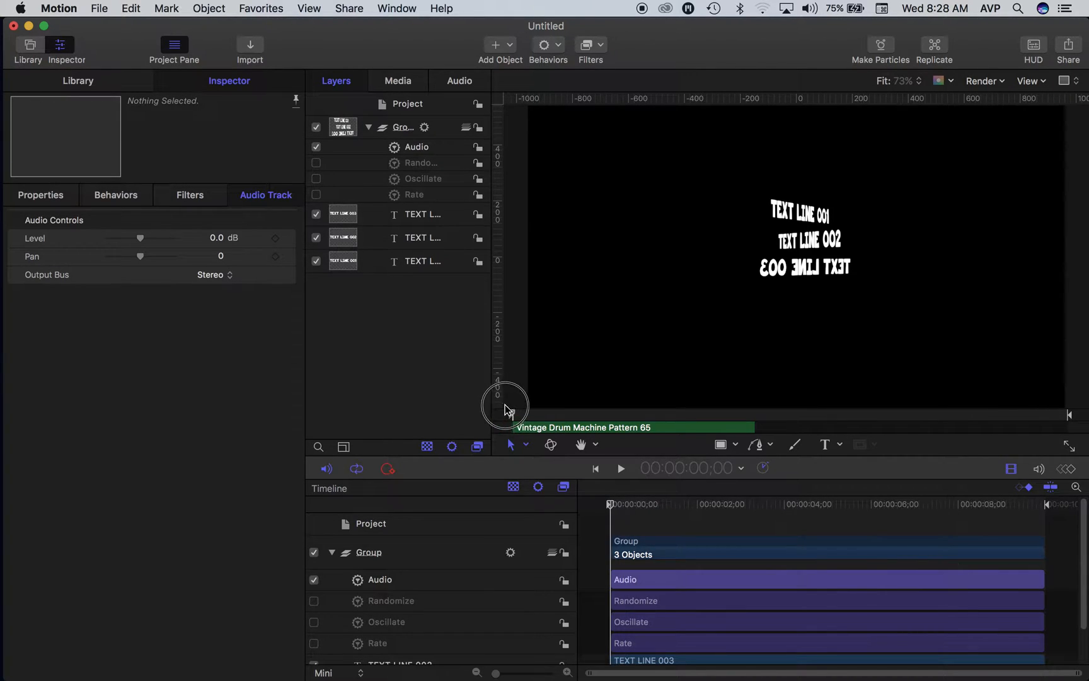
pyautogui.moveTo(1067, 417); pyautogui.dragTo(751, 410)
pyautogui.press('space')
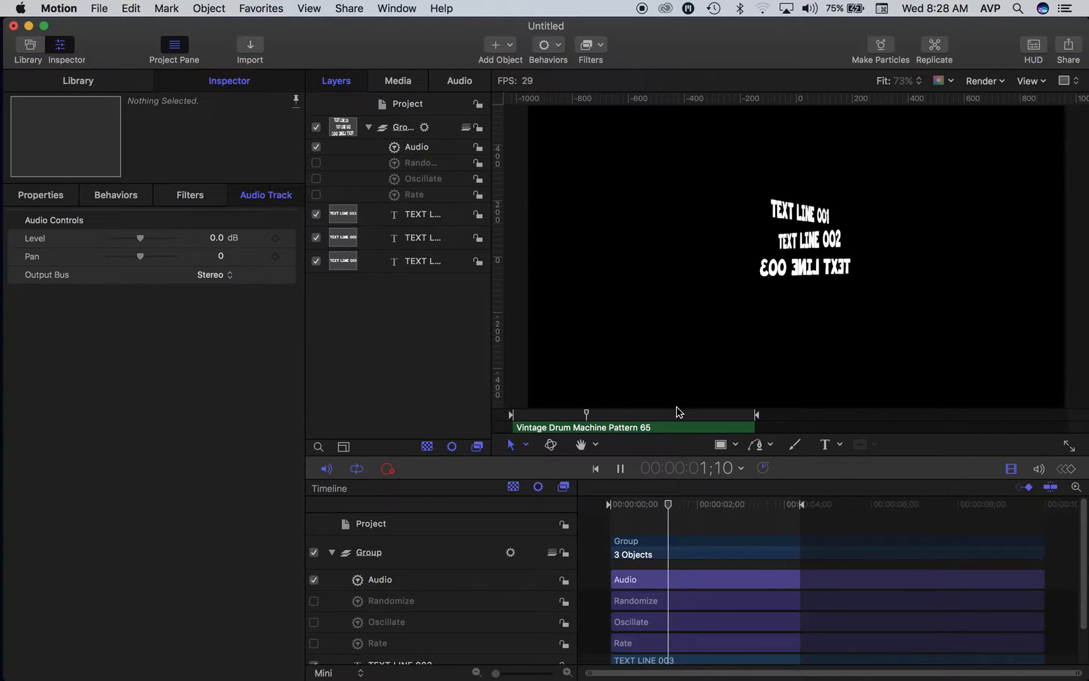
pyautogui.press('space')
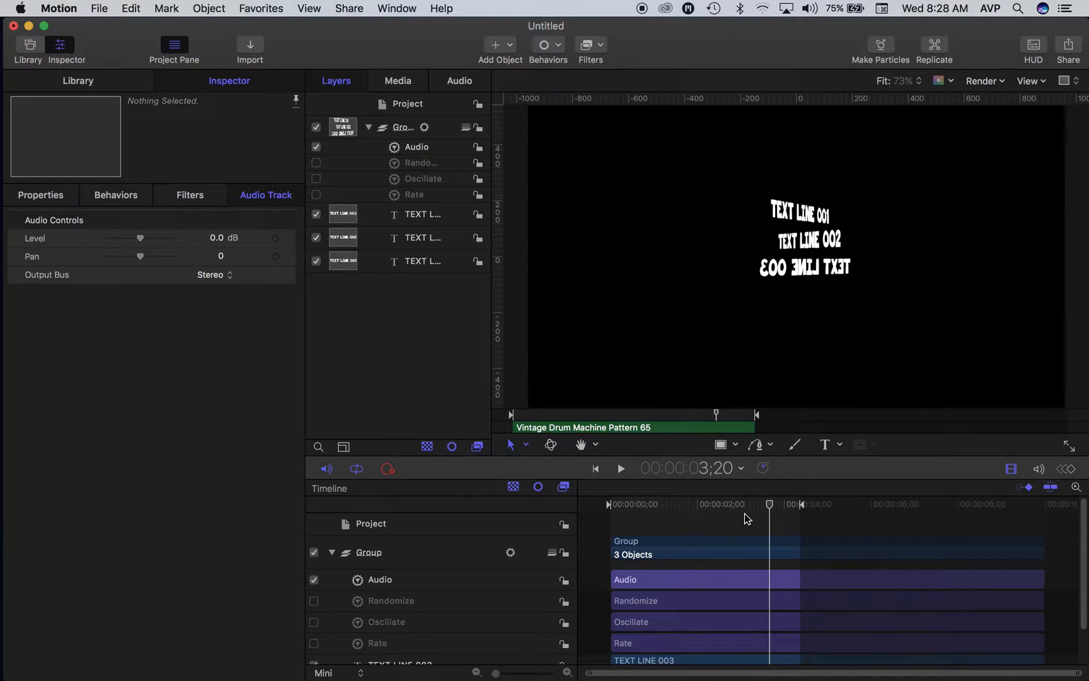
pyautogui.moveTo(706, 503)
pyautogui.mouseDown()
pyautogui.moveTo(657, 501)
pyautogui.moveTo(687, 505)
pyautogui.mouseUp()
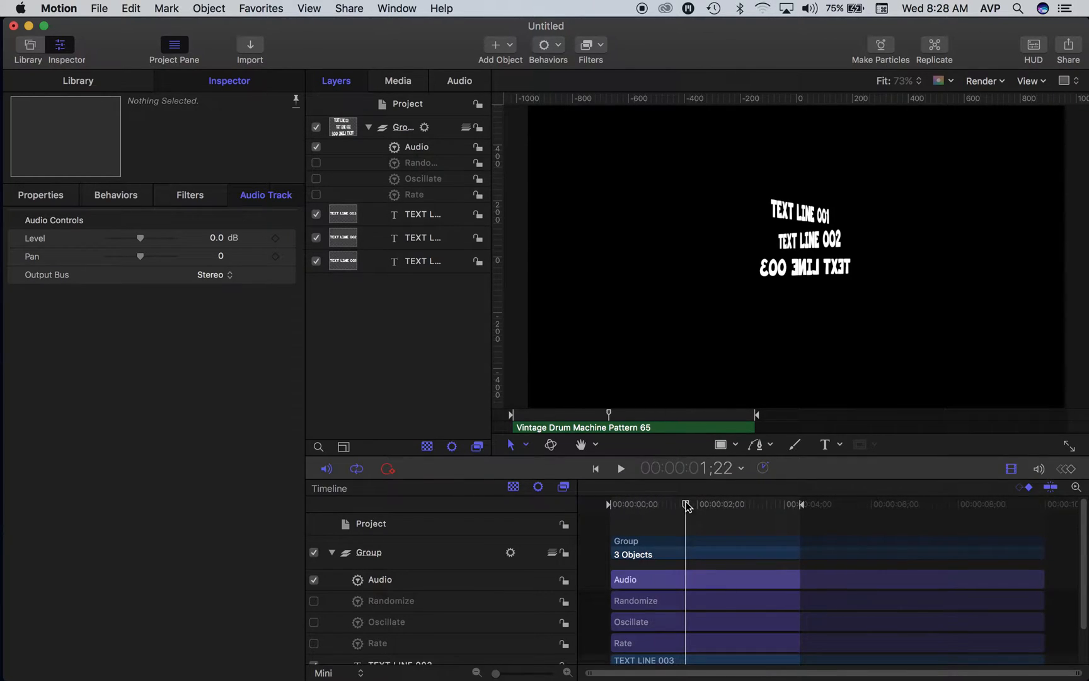
# Step: Set the group's Audio behavior source audio to Master and play the project to check the rotation
pyautogui.click(421, 150)
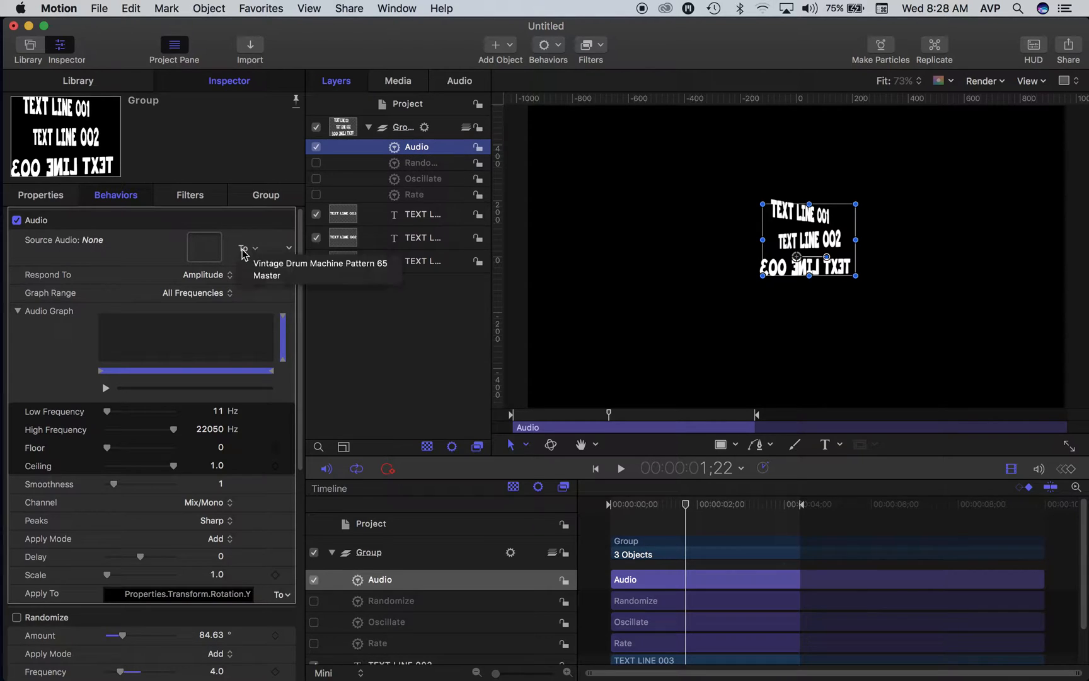
pyautogui.click(268, 275)
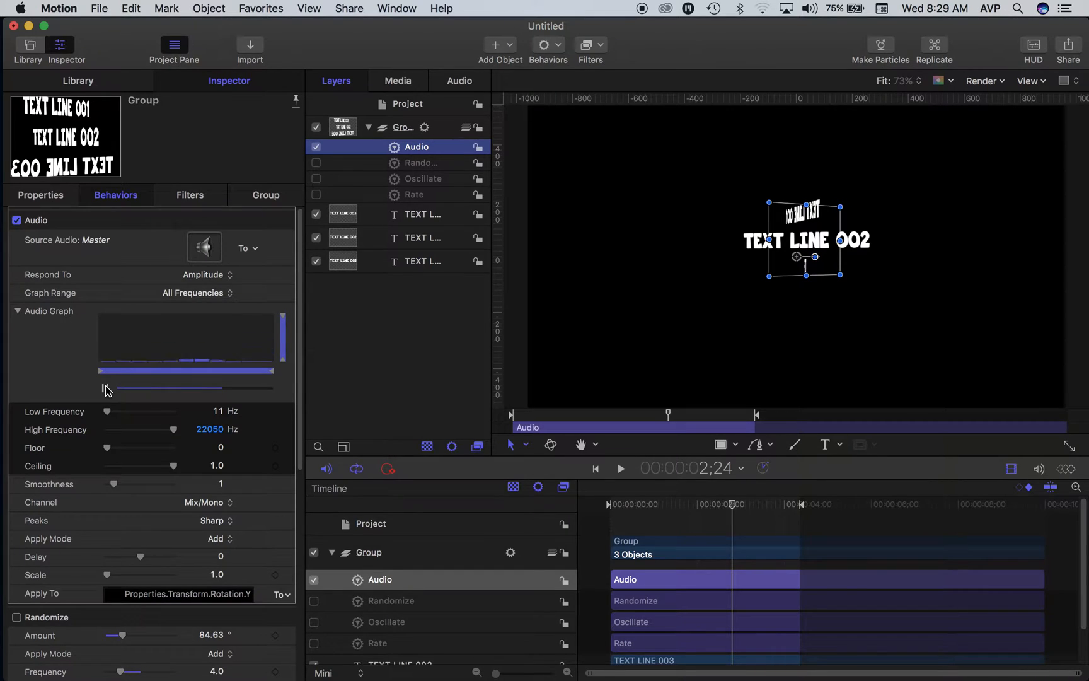
pyautogui.press('space')
pyautogui.press('space')
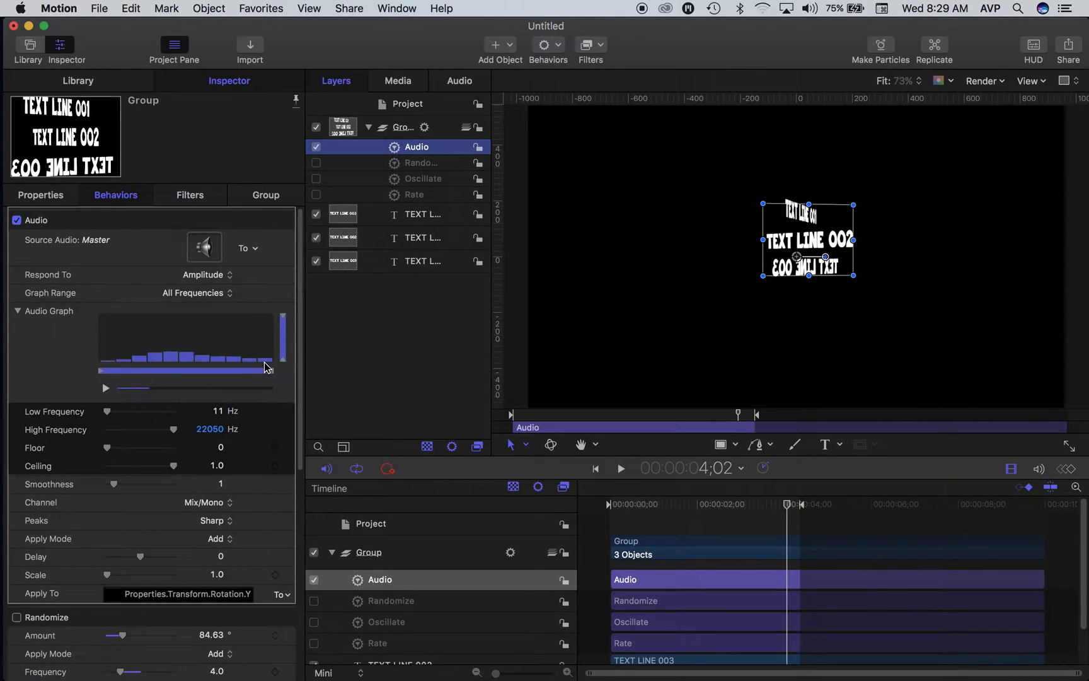
# Step: Limit the Audio behavior to a High Frequency of 315 Hz and a Floor of 0.13, and play the project
pyautogui.moveTo(273, 376); pyautogui.dragTo(177, 371)
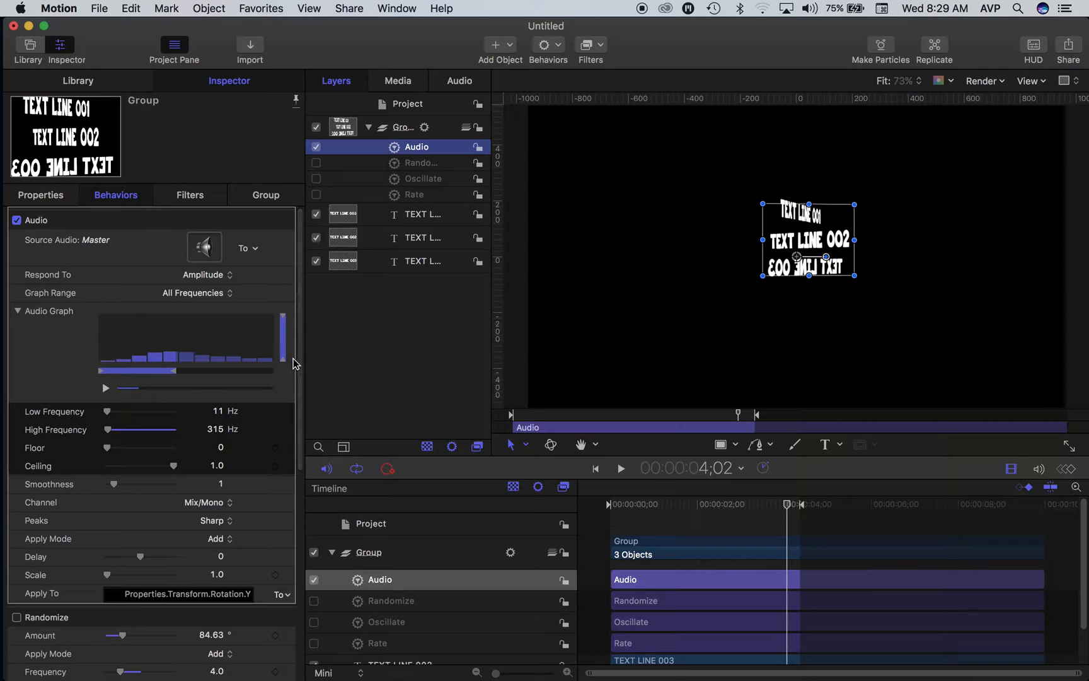
pyautogui.moveTo(283, 364)
pyautogui.mouseDown()
pyautogui.moveTo(283, 328)
pyautogui.moveTo(281, 355)
pyautogui.mouseUp()
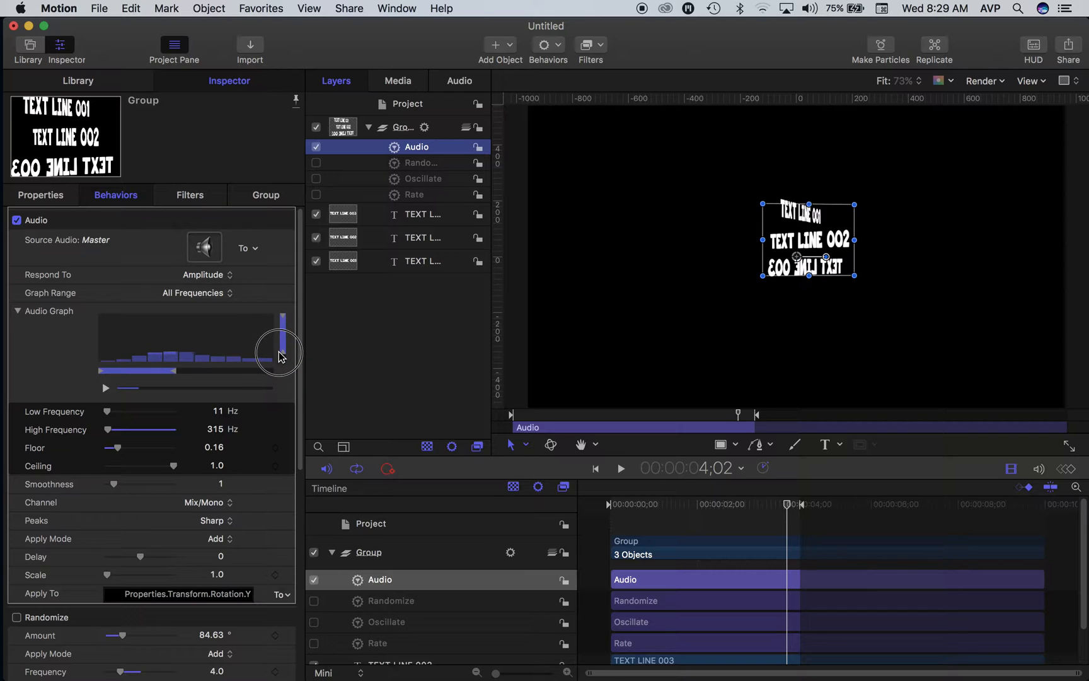
pyautogui.moveTo(280, 357); pyautogui.dragTo(265, 358)
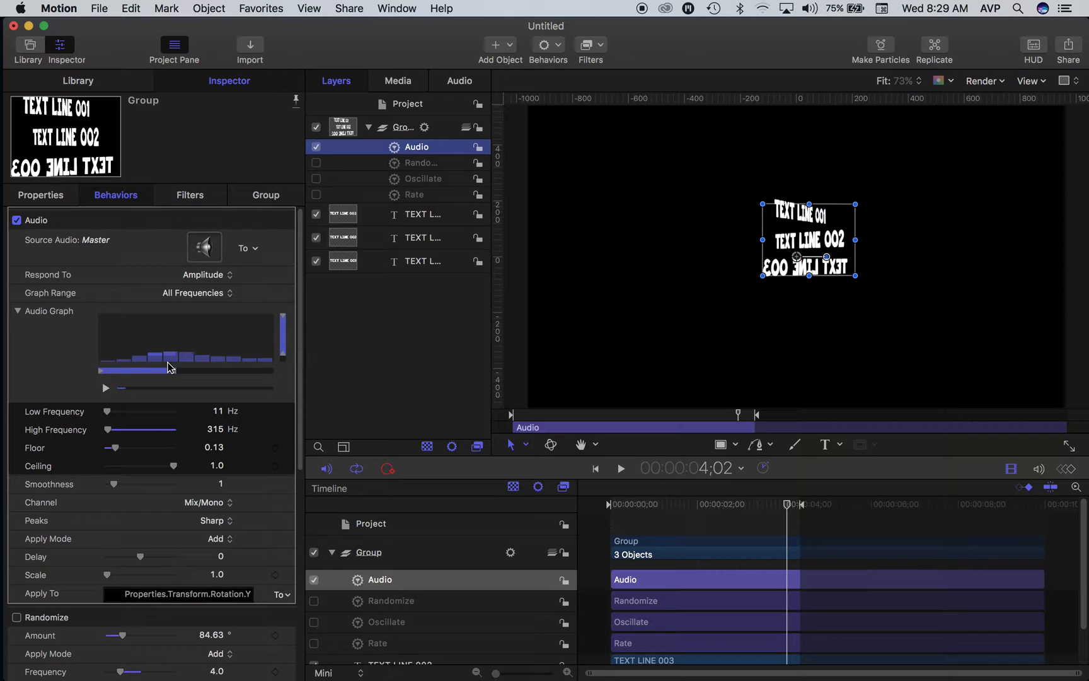
pyautogui.press('space')
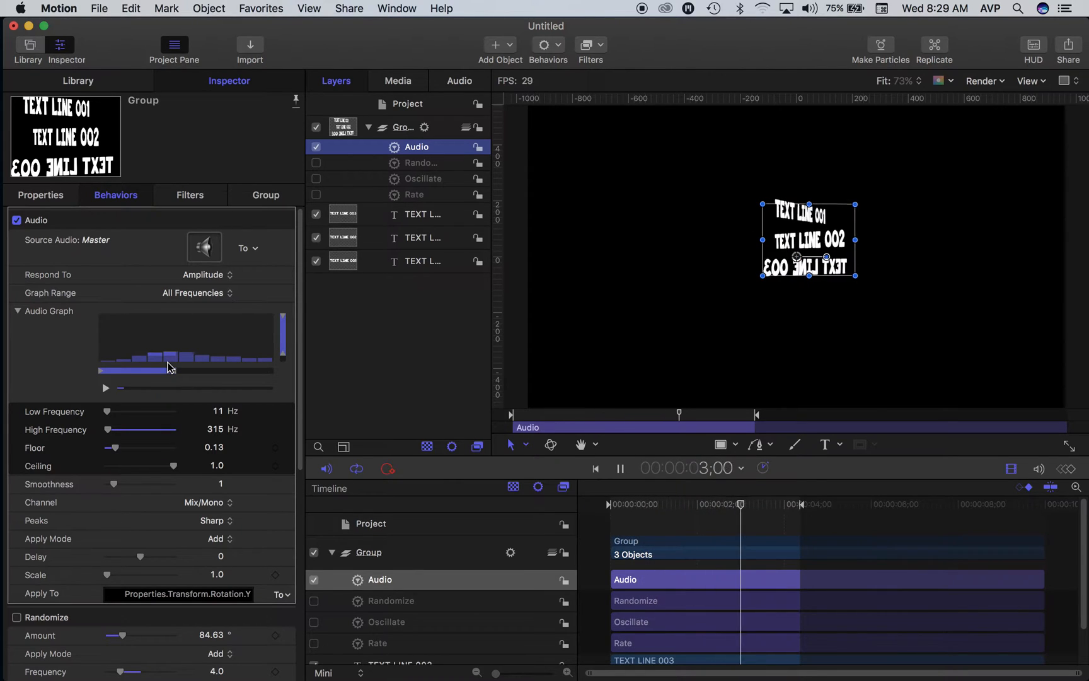
pyautogui.press('space')
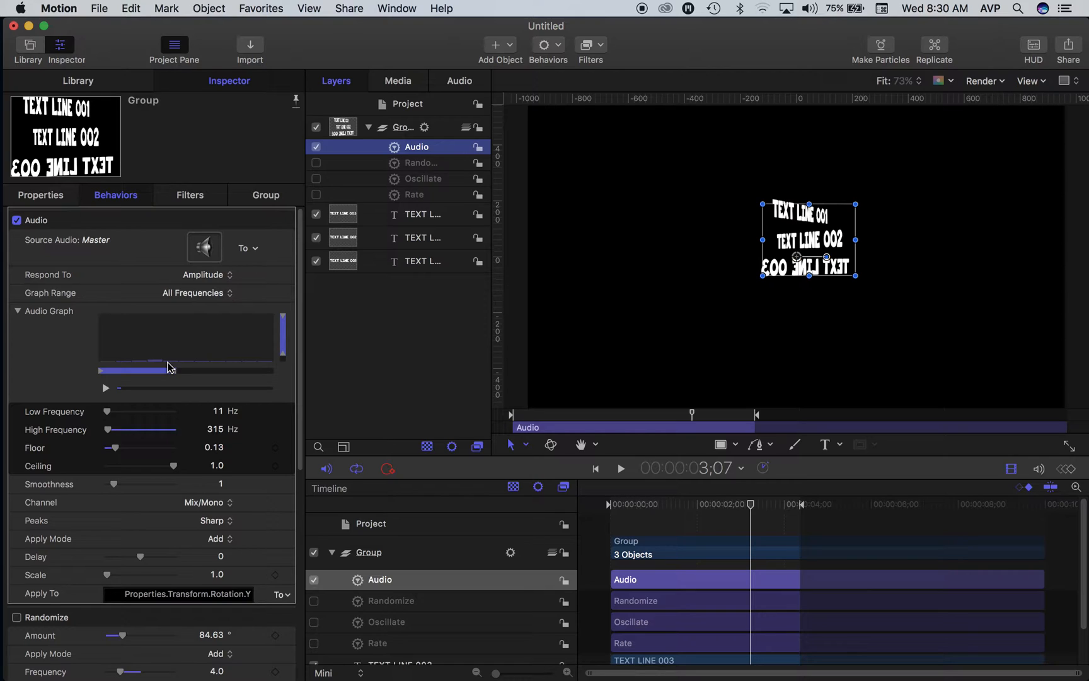
# Step: Set the Audio behavior's Scale to 2.0 while the project plays
pyautogui.press('space')
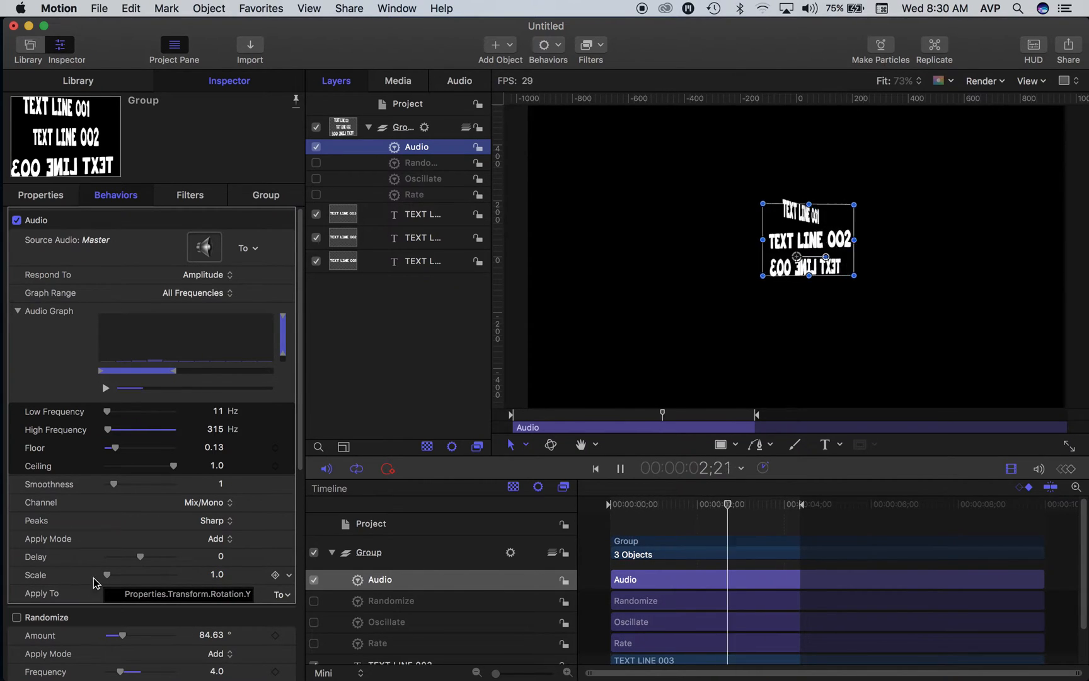
pyautogui.moveTo(107, 574); pyautogui.dragTo(109, 576)
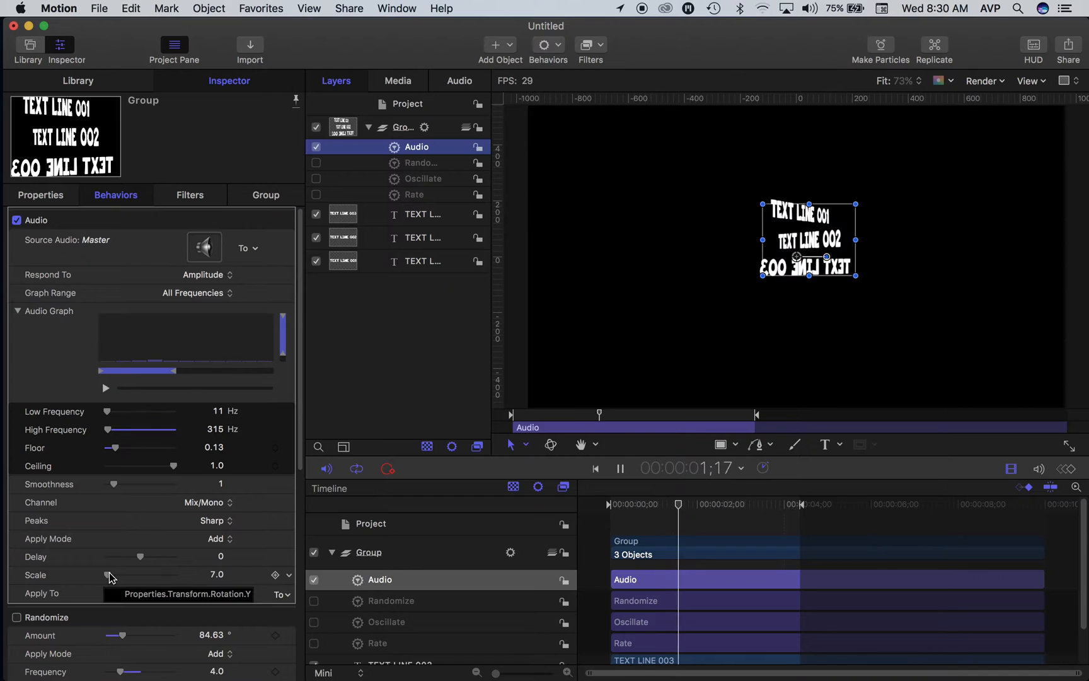
pyautogui.click(217, 574)
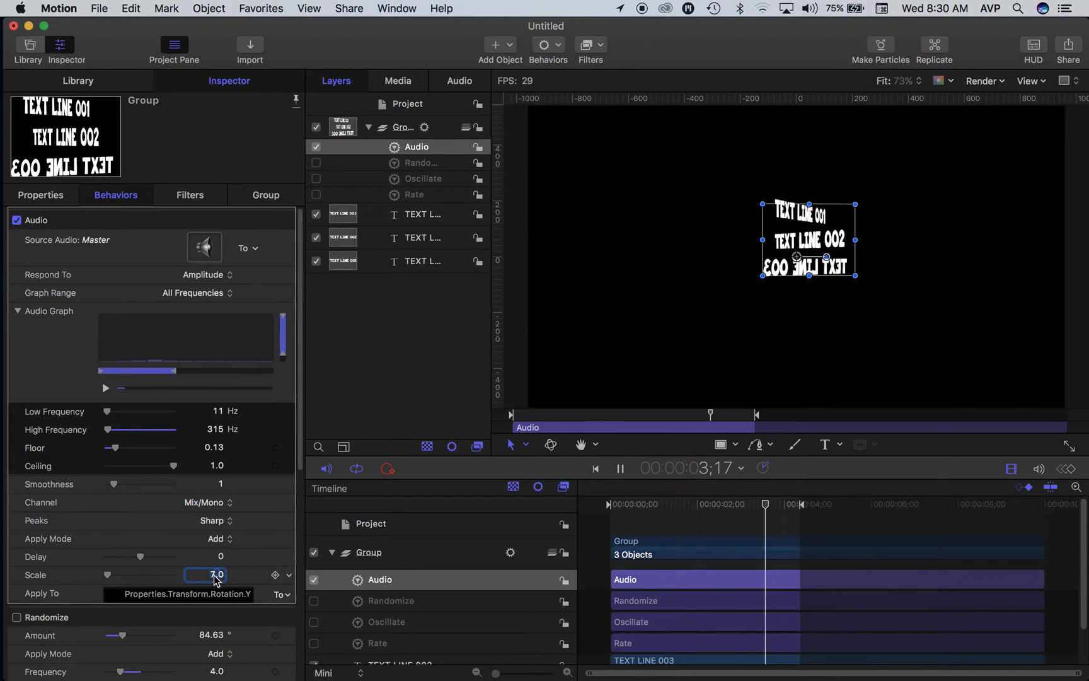
pyautogui.write('2.0')
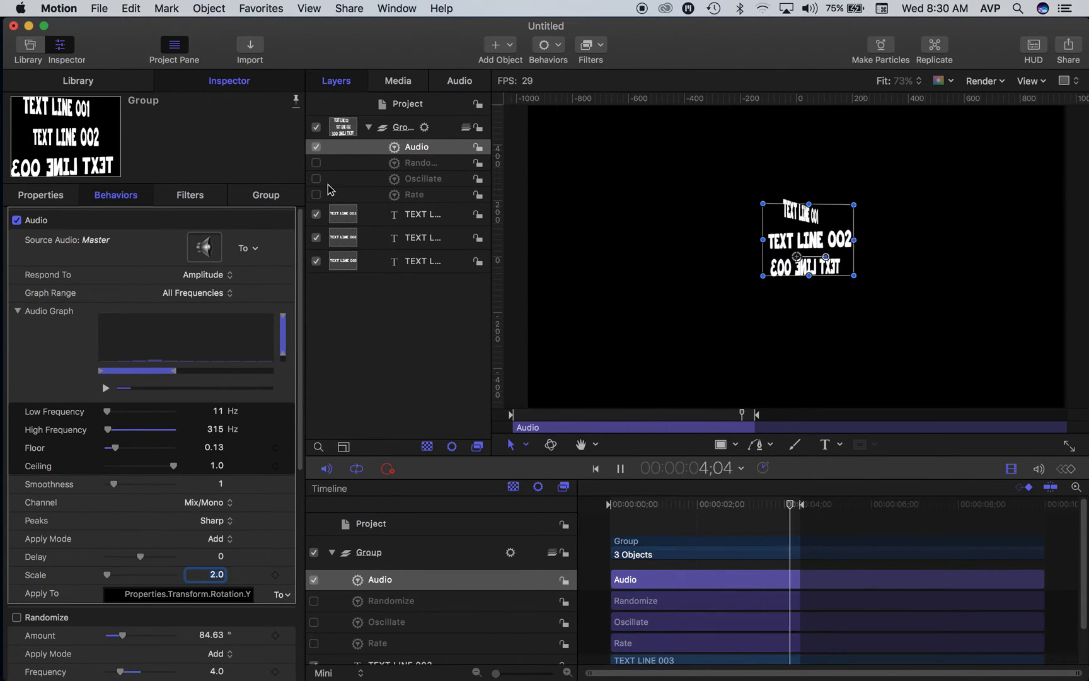
# Step: Add a second Audio parameter behavior to the group's Z position and set its source audio to Master
pyautogui.click(395, 129)
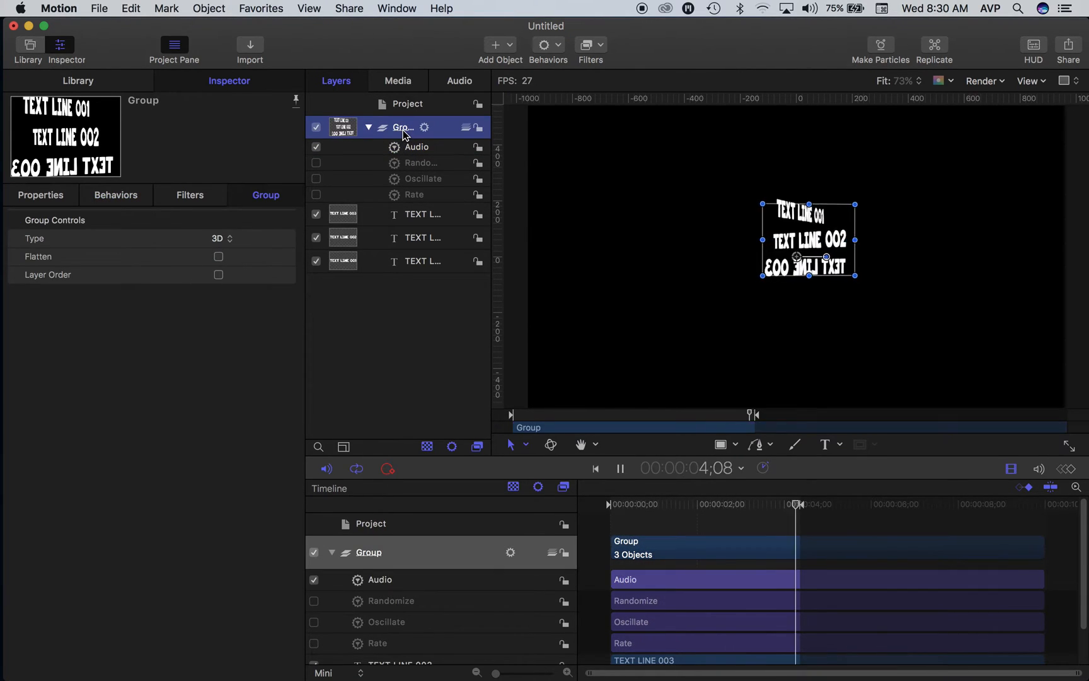
pyautogui.click(29, 200)
pyautogui.click(17, 256)
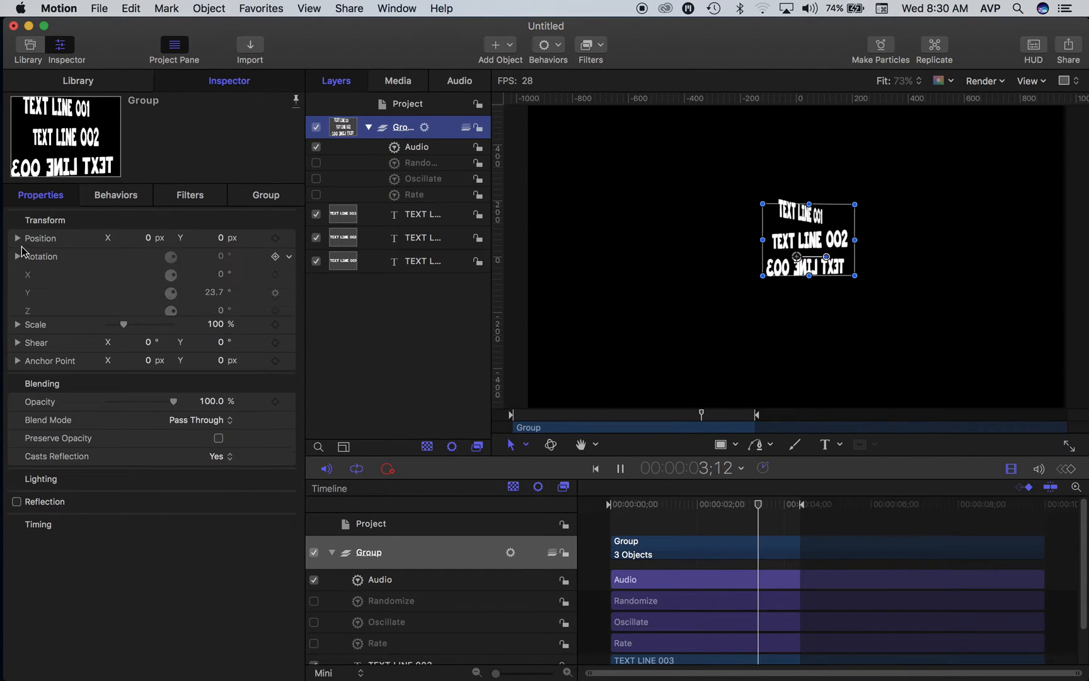
pyautogui.click(17, 238)
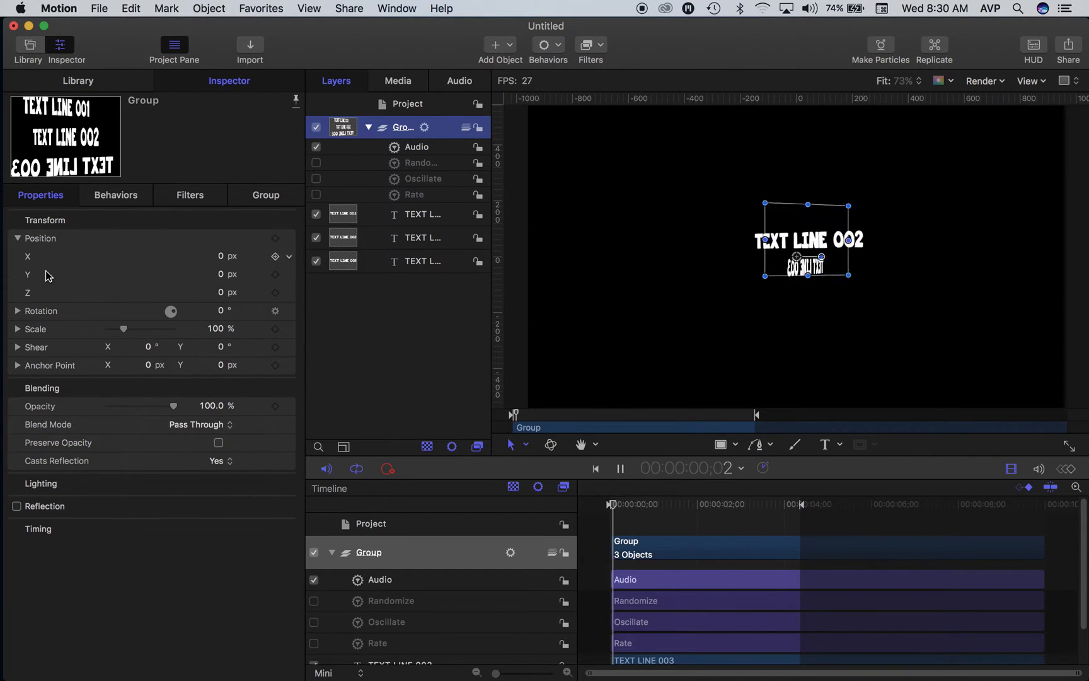
pyautogui.rightClick(28, 298)
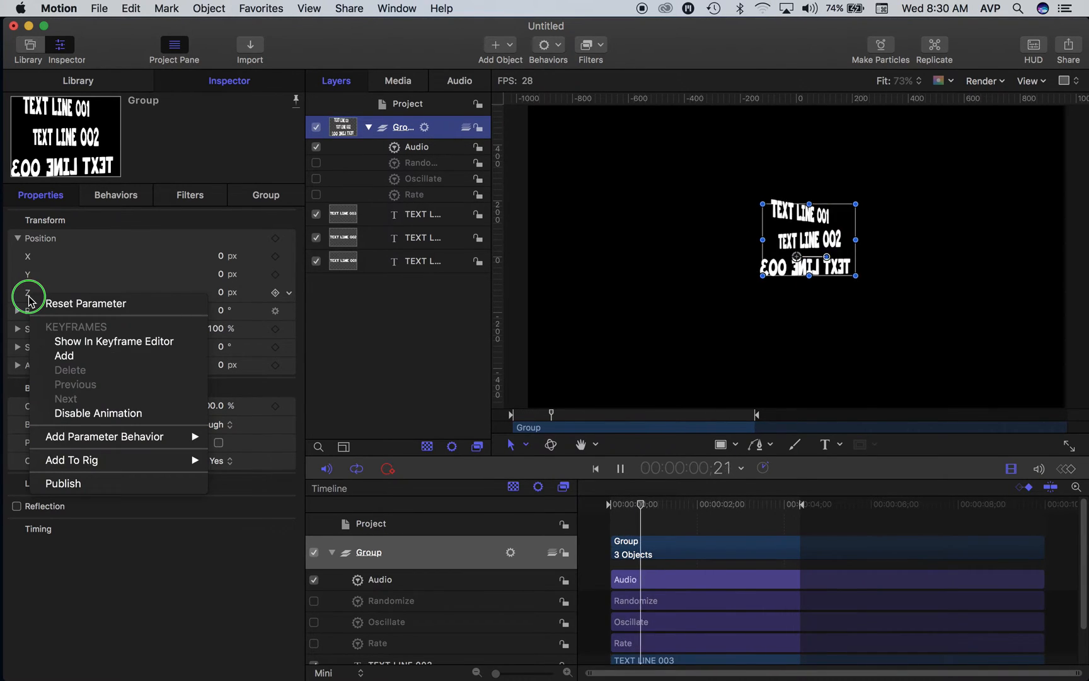
pyautogui.moveTo(115, 439)
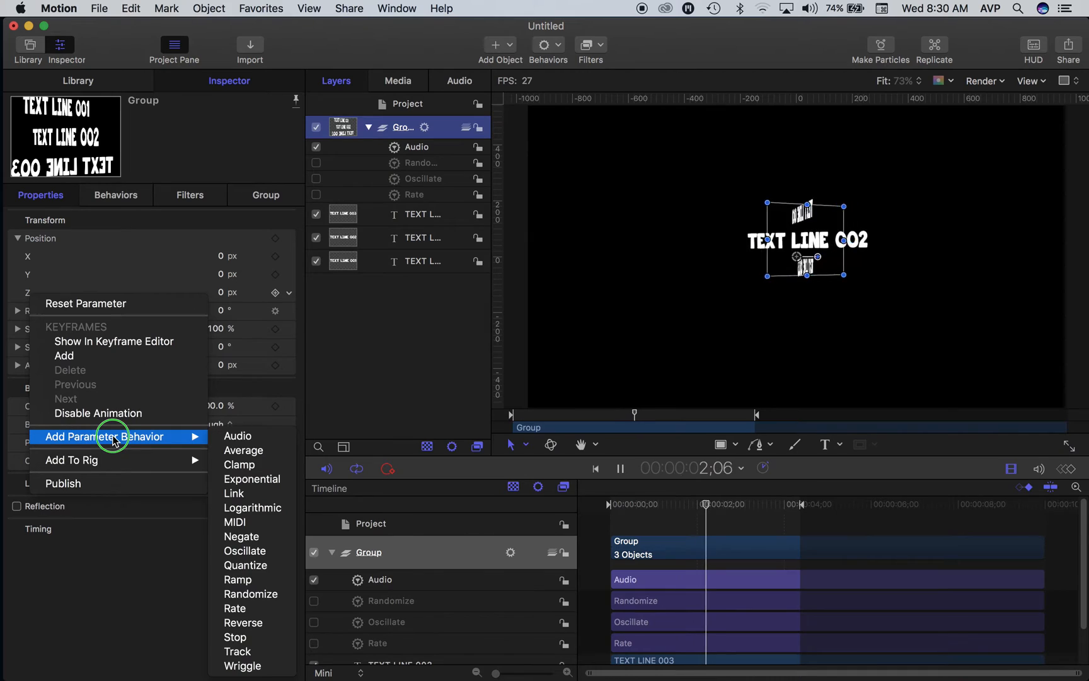
pyautogui.click(242, 436)
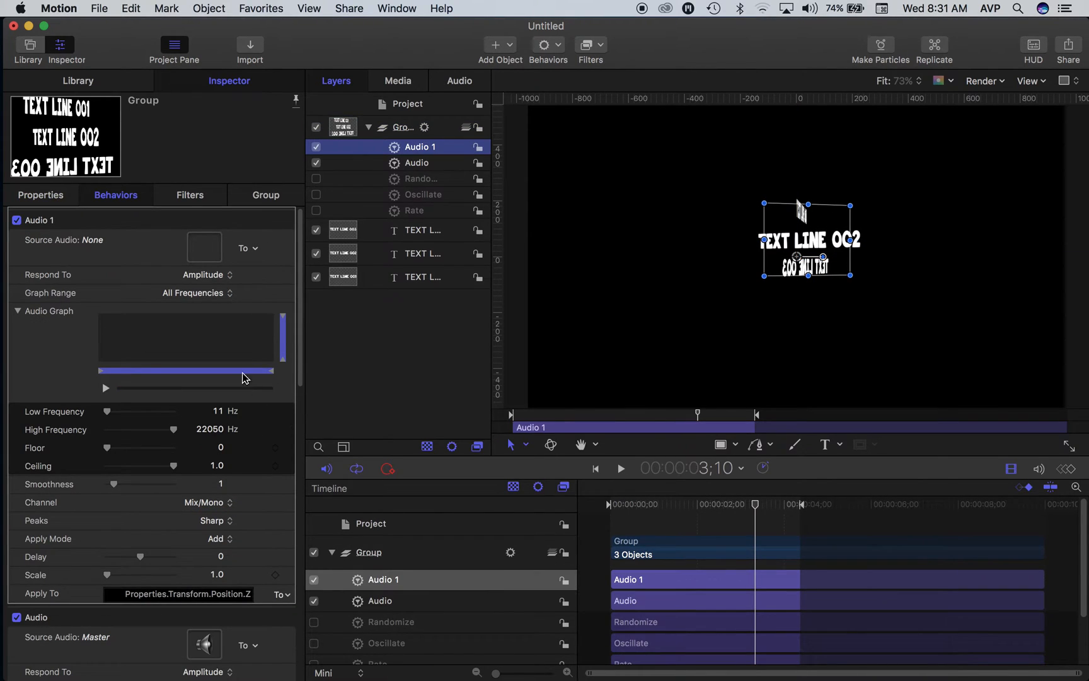
pyautogui.click(249, 249)
pyautogui.click(261, 278)
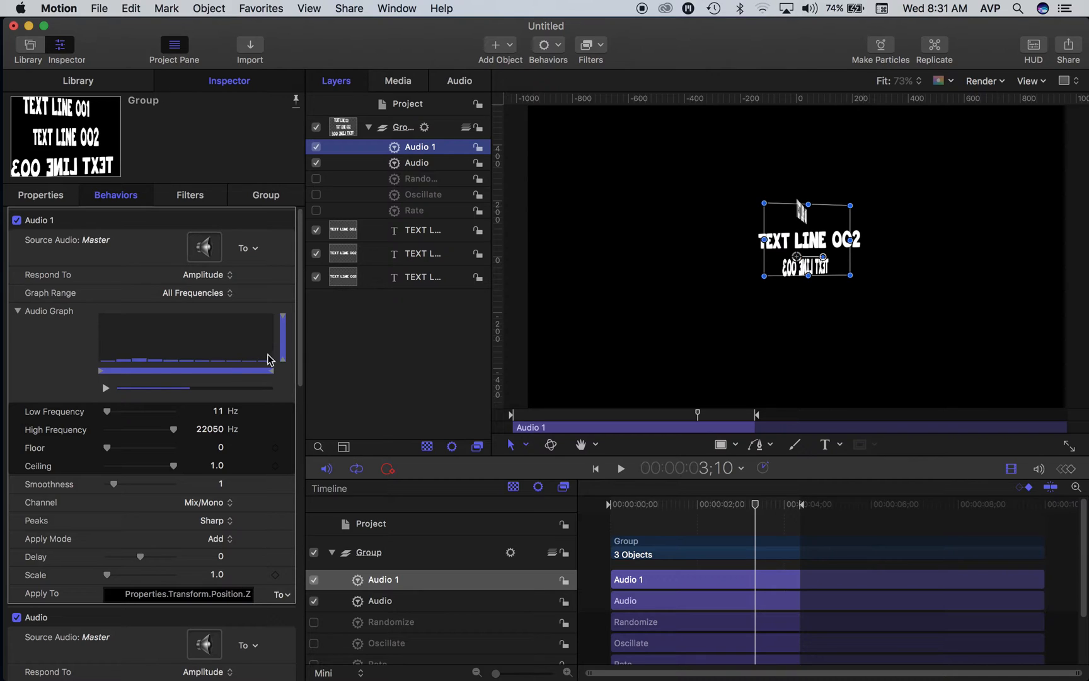
# Step: Set the Audio 1 behavior's Low Frequency to 1597 Hz, Floor to 0.14 and Scale to 293
pyautogui.moveTo(101, 375); pyautogui.dragTo(216, 376)
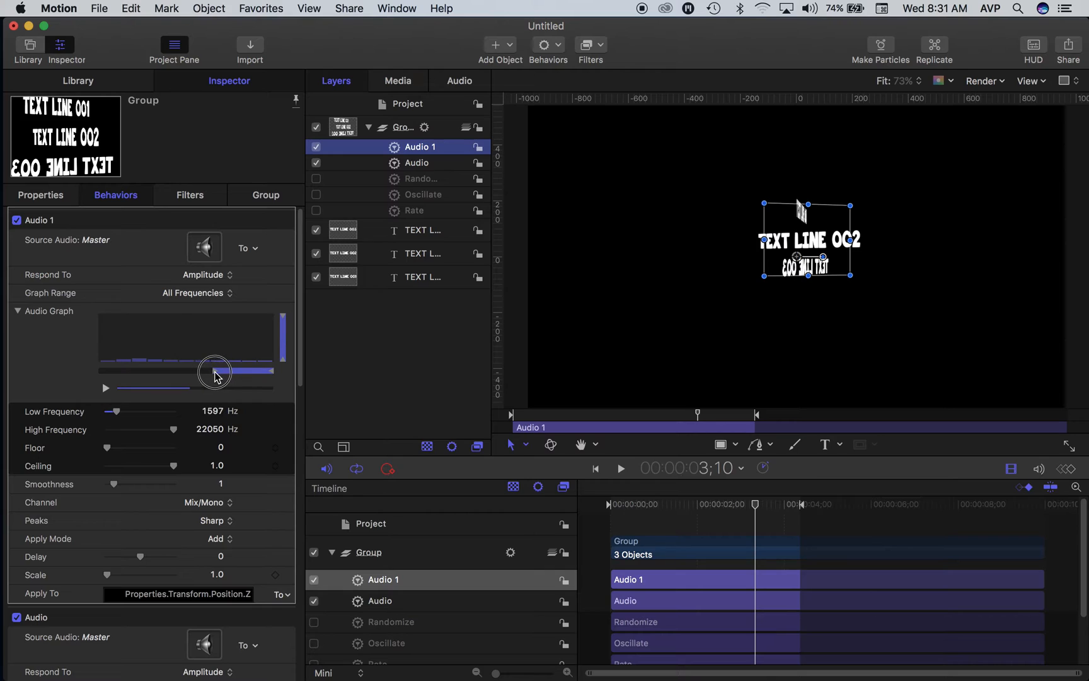
pyautogui.moveTo(285, 365); pyautogui.dragTo(284, 357)
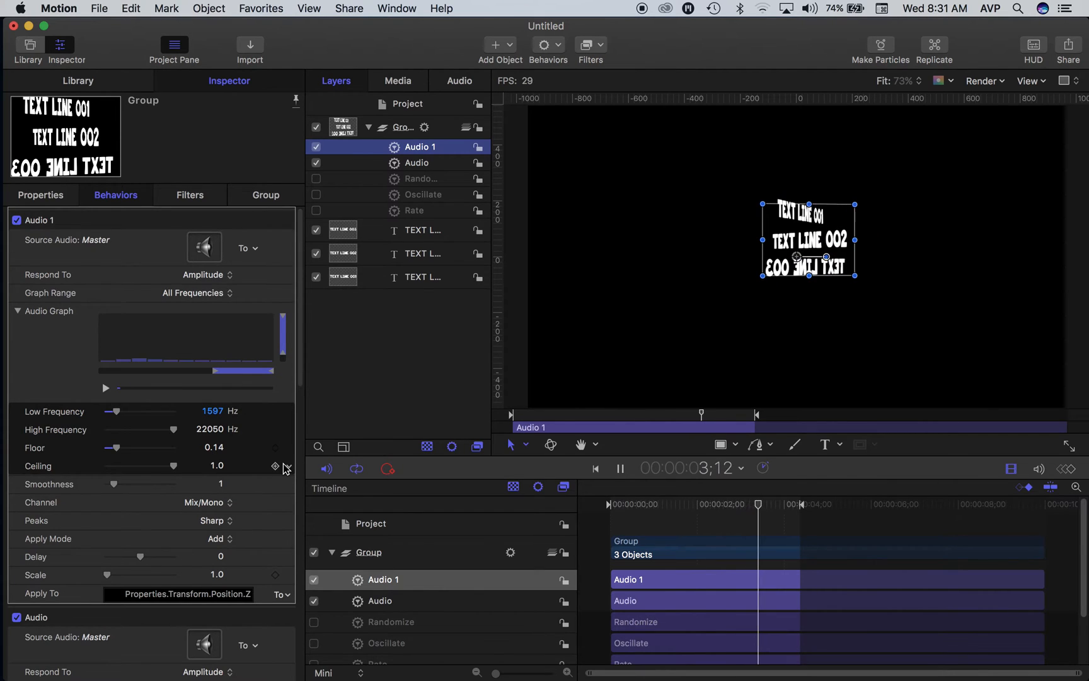
pyautogui.moveTo(107, 574); pyautogui.dragTo(126, 575)
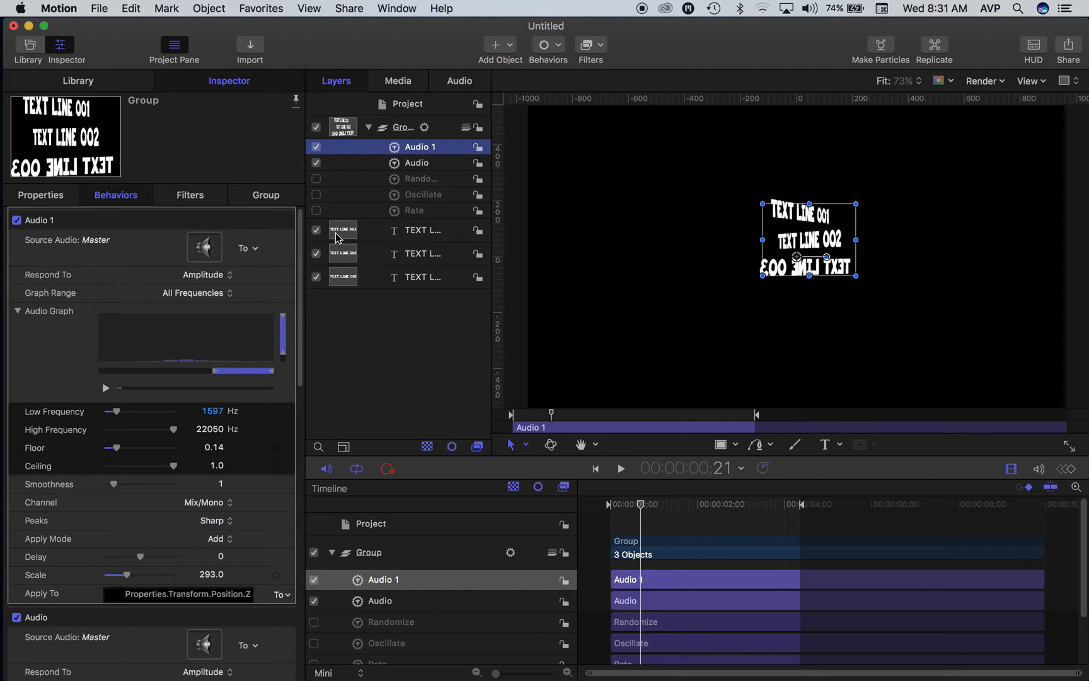
# Step: Lower the Audio 1 behavior's Low Frequency to 315 Hz, raise its Scale to 367, and play the project
pyautogui.moveTo(214, 370); pyautogui.dragTo(180, 377)
pyautogui.press('space')
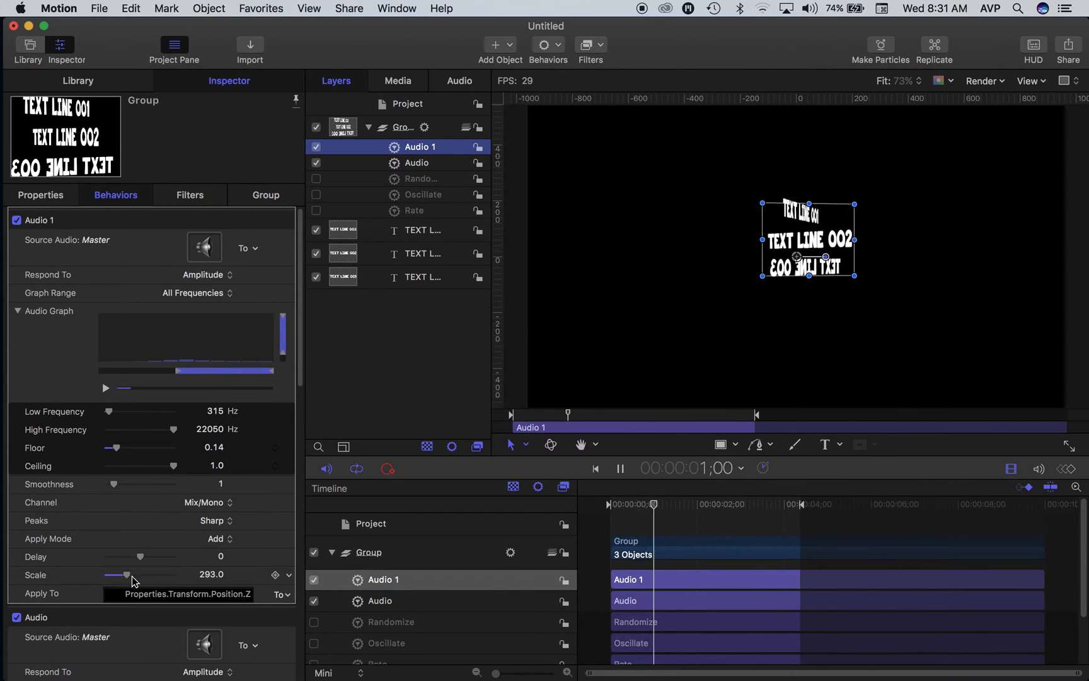
pyautogui.moveTo(126, 575)
pyautogui.mouseDown()
pyautogui.moveTo(156, 576)
pyautogui.moveTo(132, 575)
pyautogui.mouseUp()
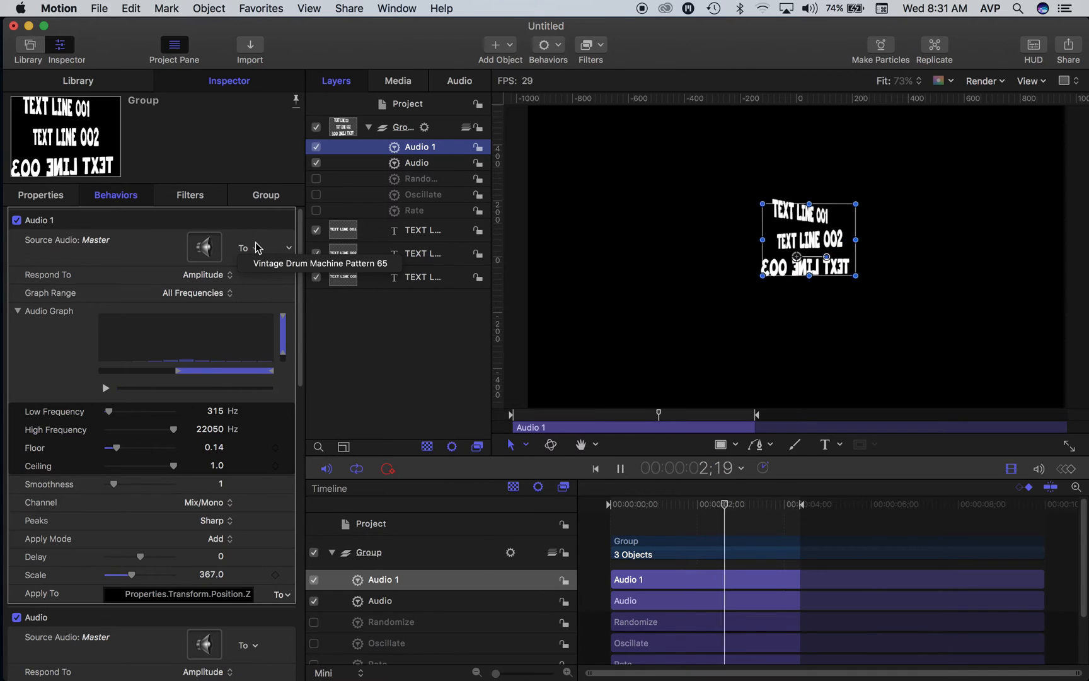
pyautogui.press('space')
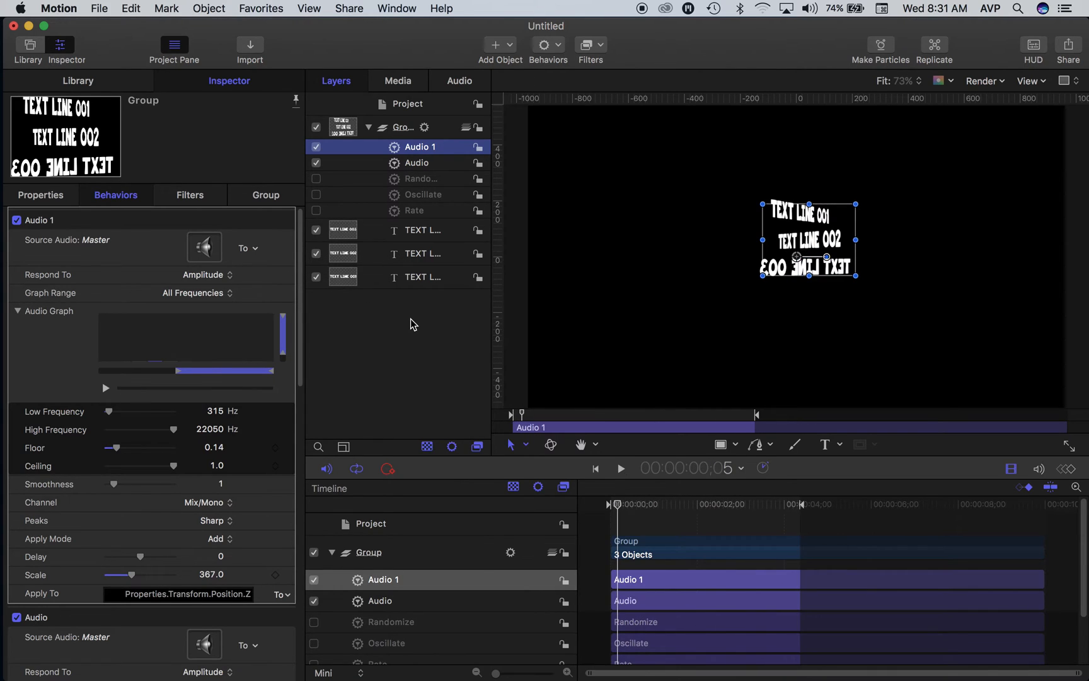
# Step: Reassign the Audio 1 behavior to the group's Transform Scale with the All option and play the result
pyautogui.click(410, 320)
pyautogui.click(422, 152)
pyautogui.click(283, 601)
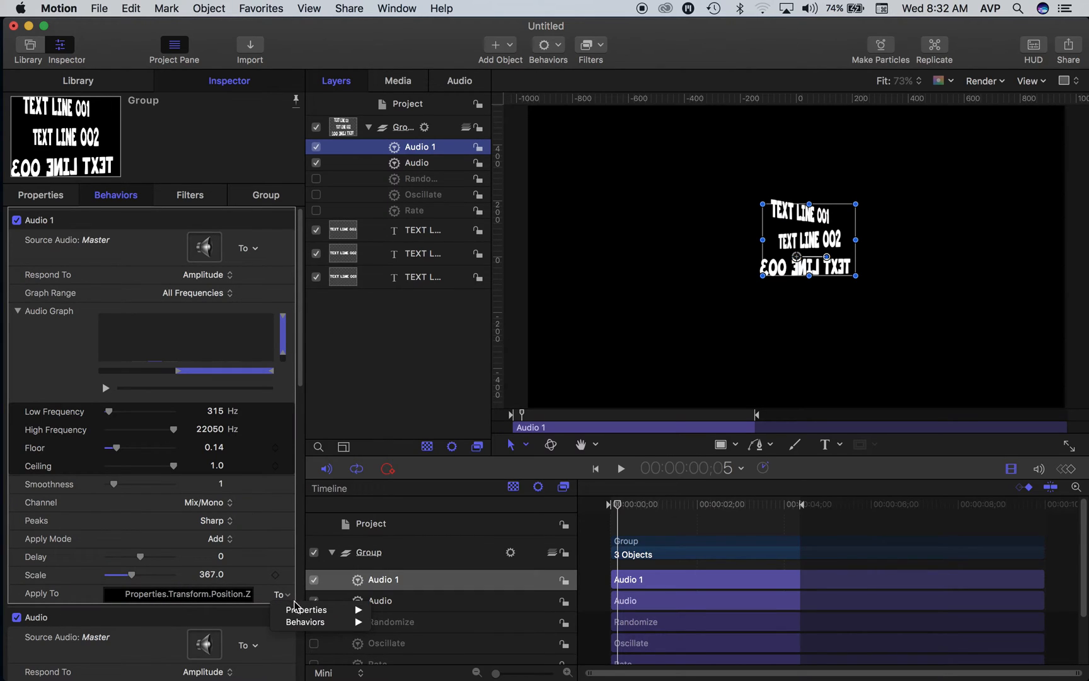
pyautogui.moveTo(306, 609)
pyautogui.moveTo(389, 618)
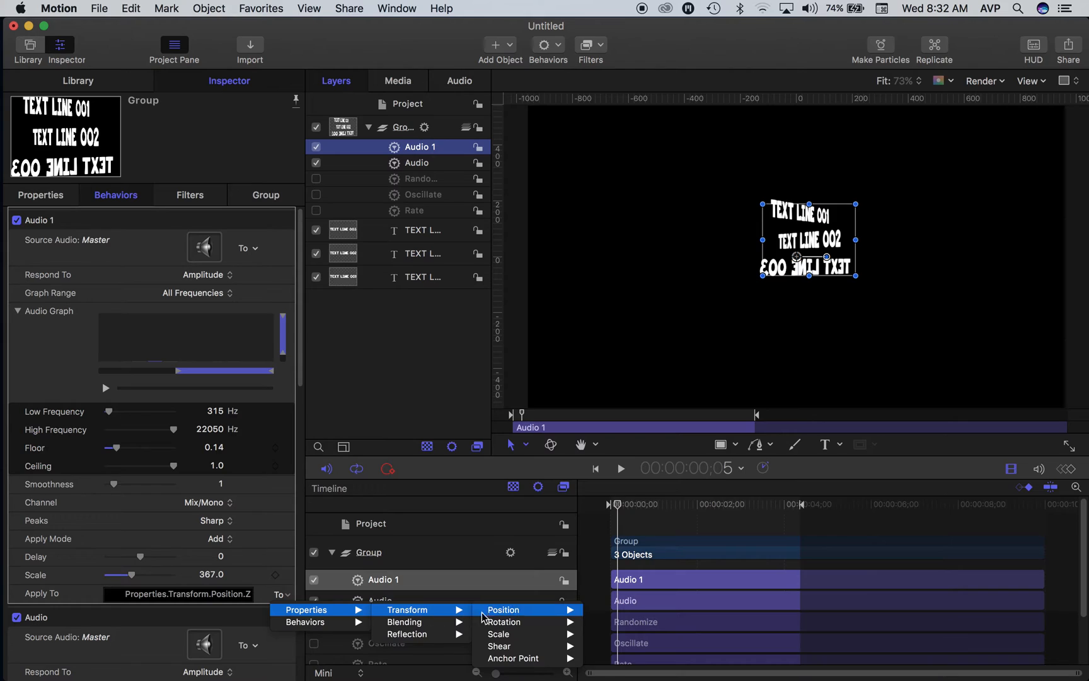
pyautogui.moveTo(507, 615)
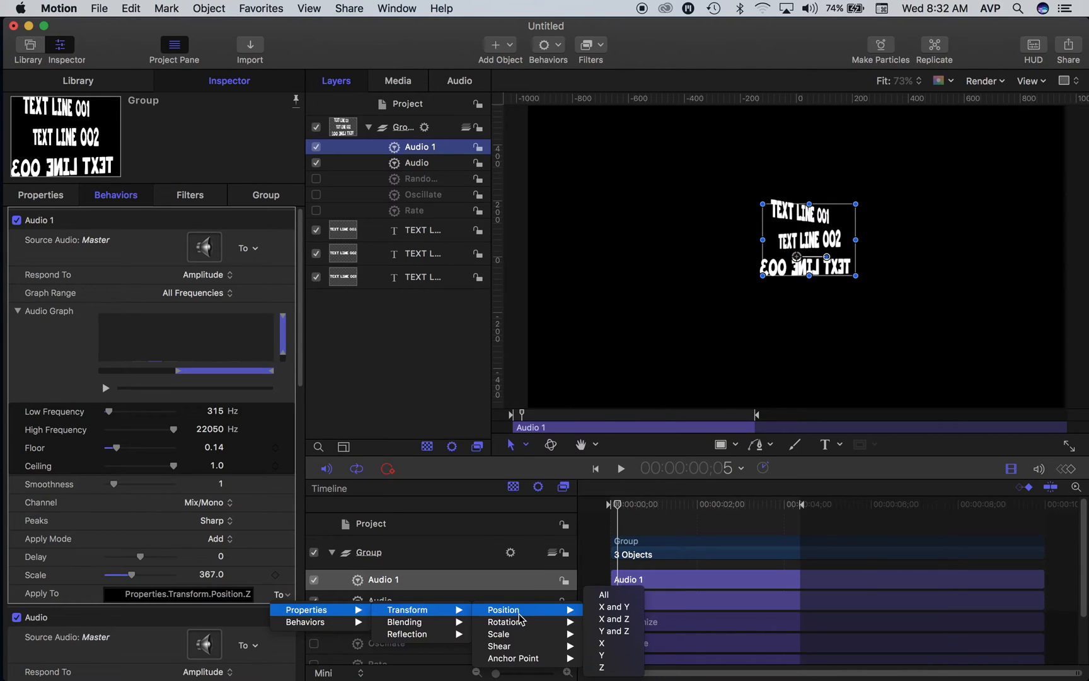
pyautogui.moveTo(524, 635)
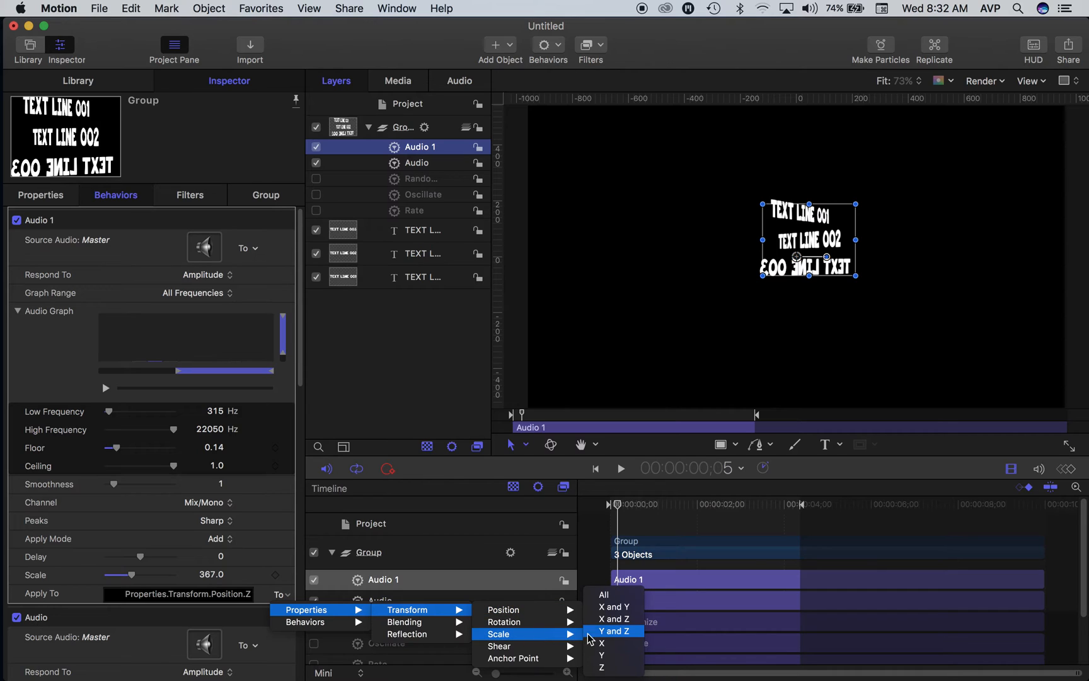
pyautogui.click(618, 600)
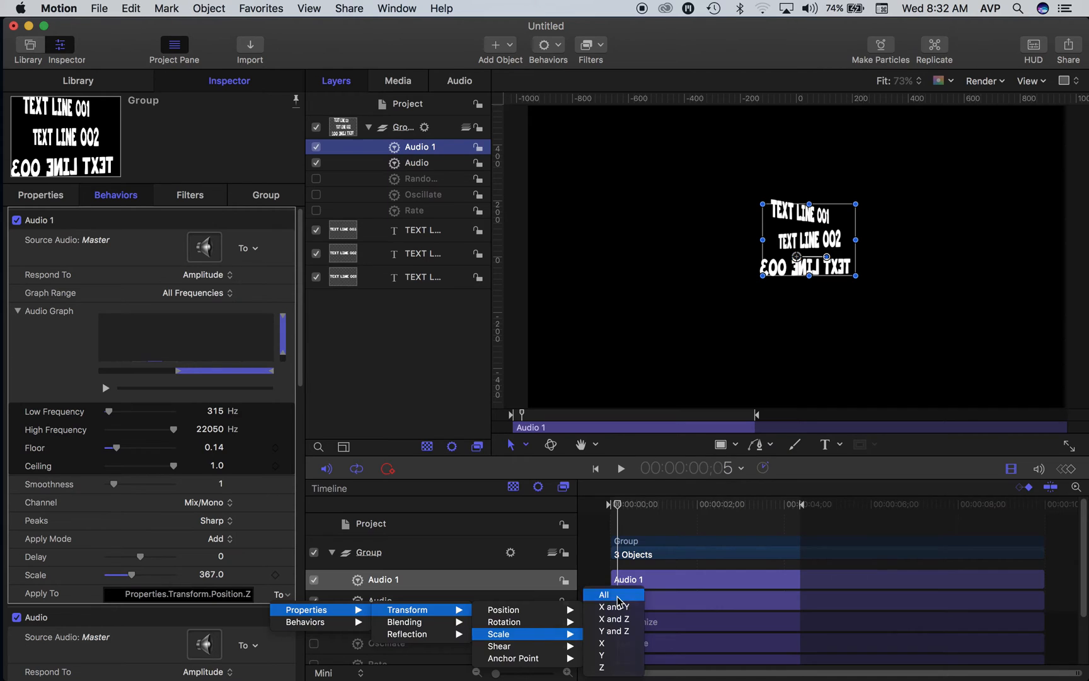
pyautogui.press('space')
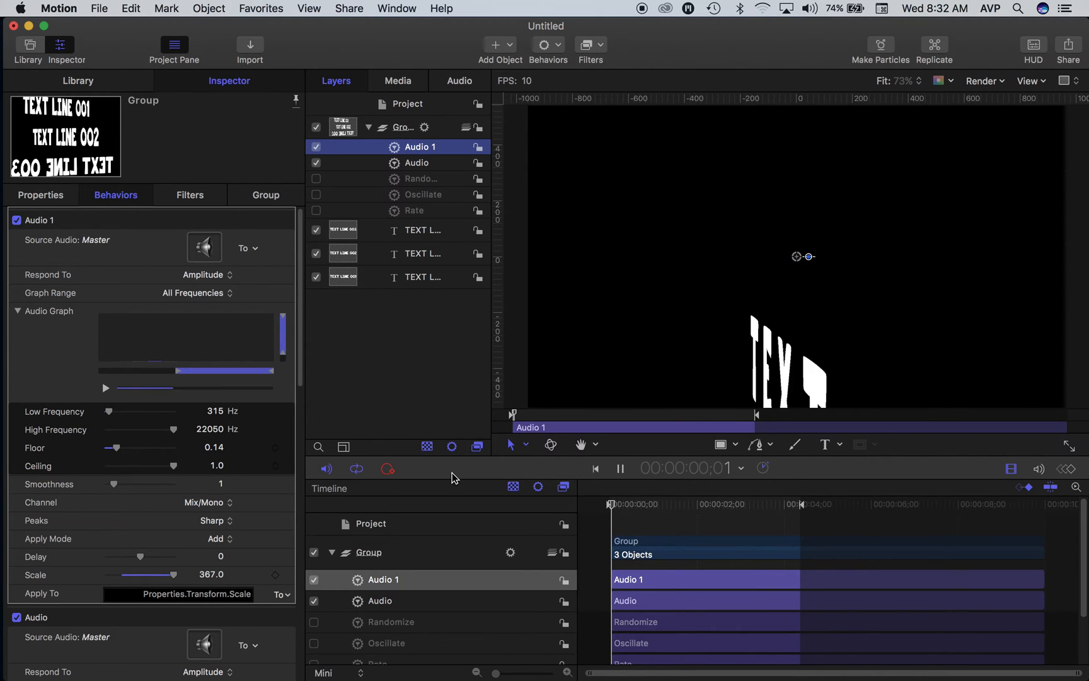
pyautogui.press('space')
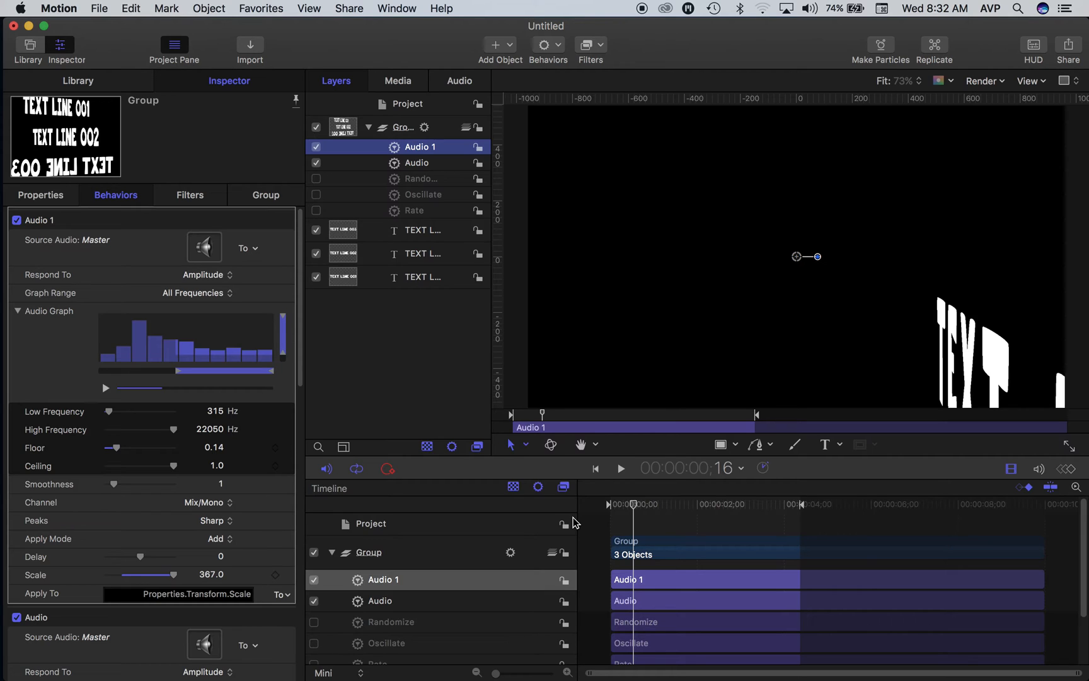
# Step: Set the Audio 1 behavior's Scale to 5 and play the project
pyautogui.click(211, 575)
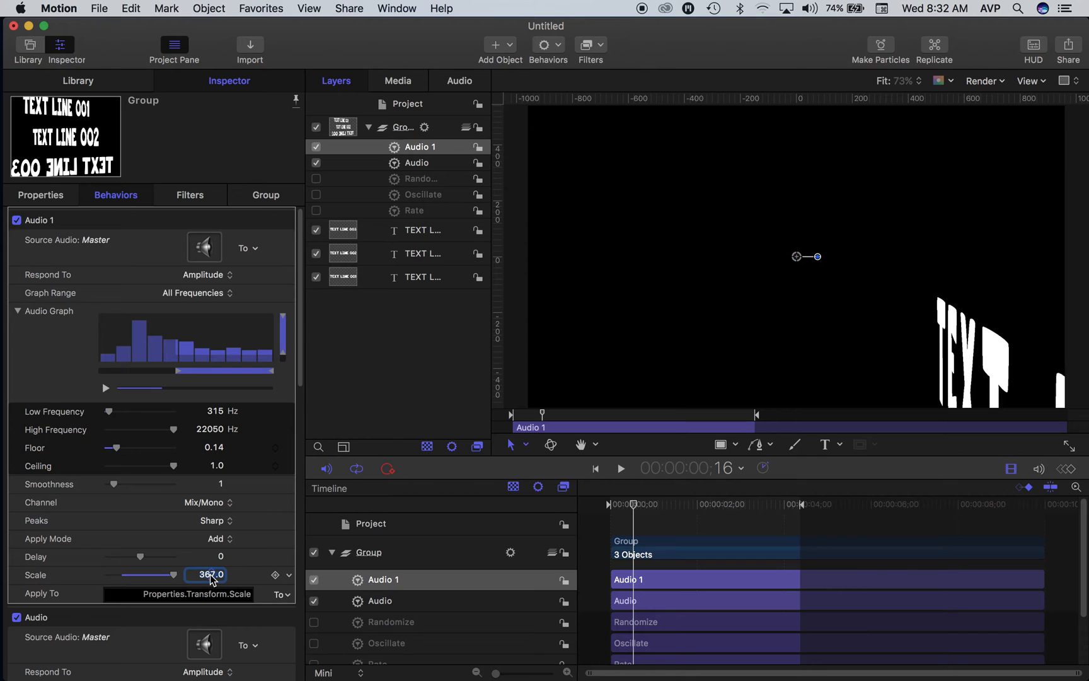
pyautogui.write('5')
pyautogui.press('Return')
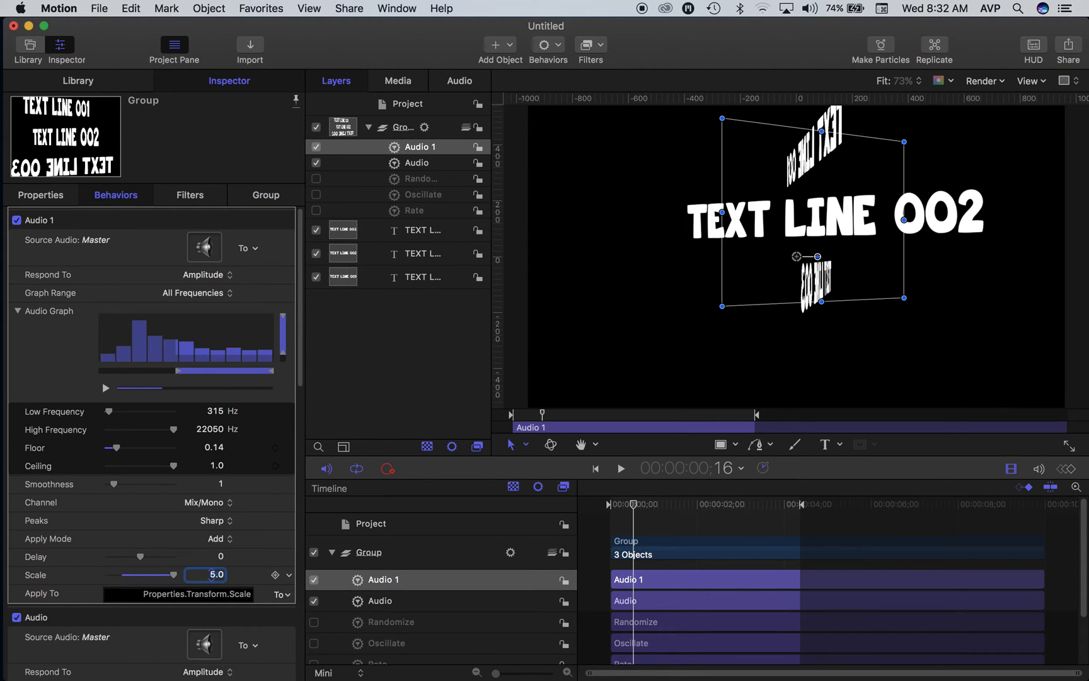
pyautogui.press('space')
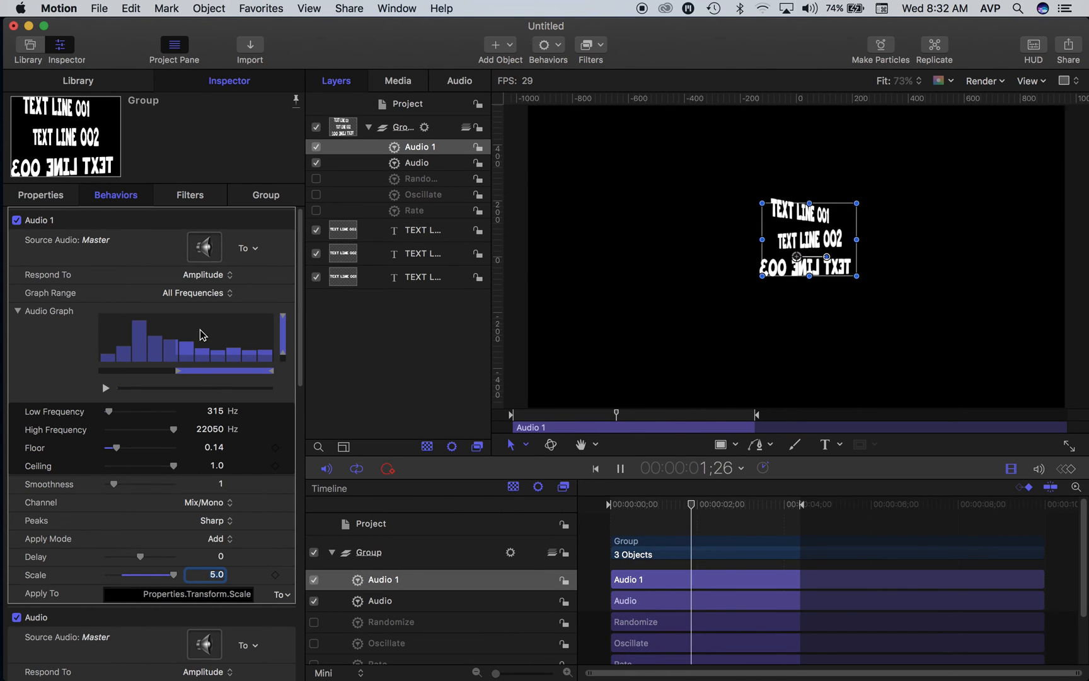
# Step: Raise the Audio 1 behavior's Low Frequency to 1045 Hz and play the project to check the scaling
pyautogui.moveTo(176, 372); pyautogui.dragTo(207, 376)
pyautogui.press('space')
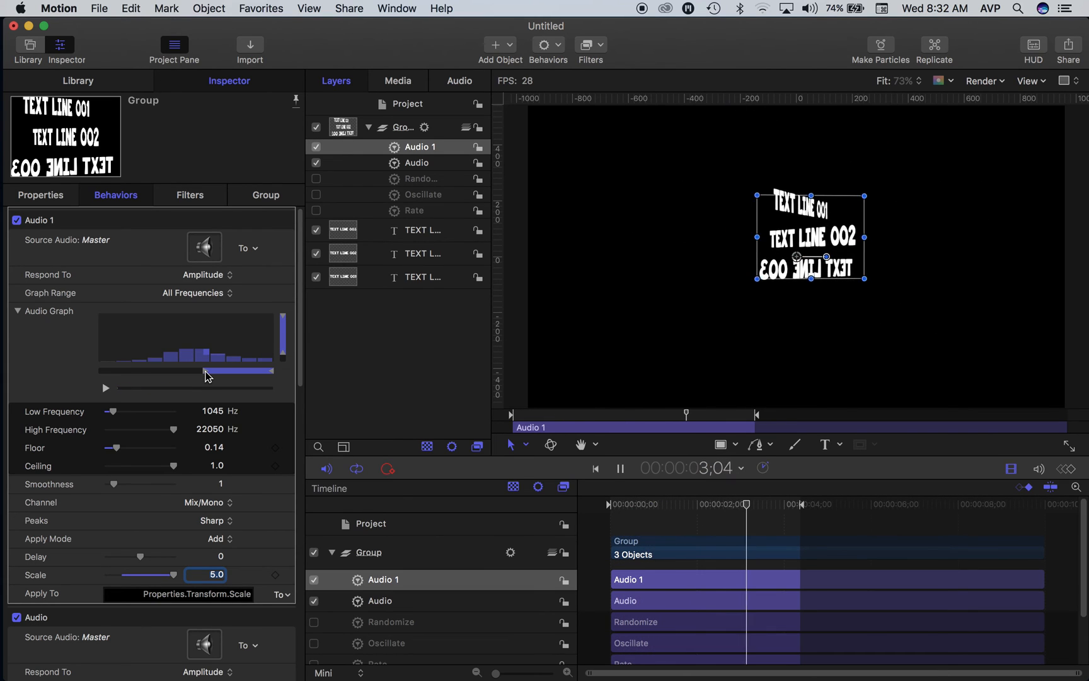
pyautogui.press('space')
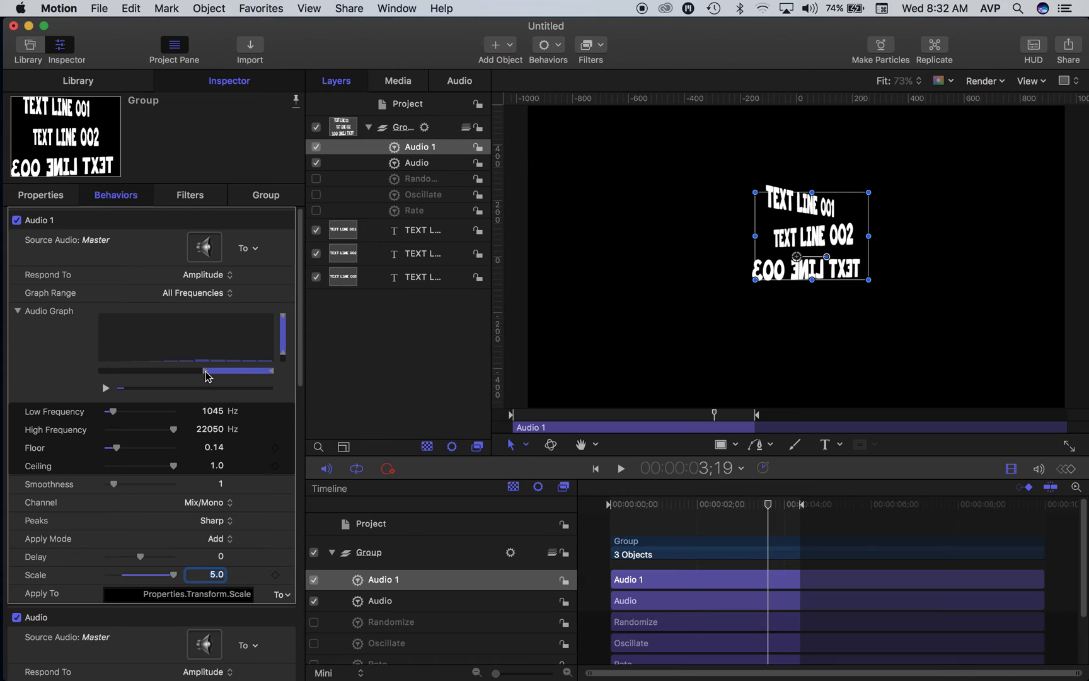